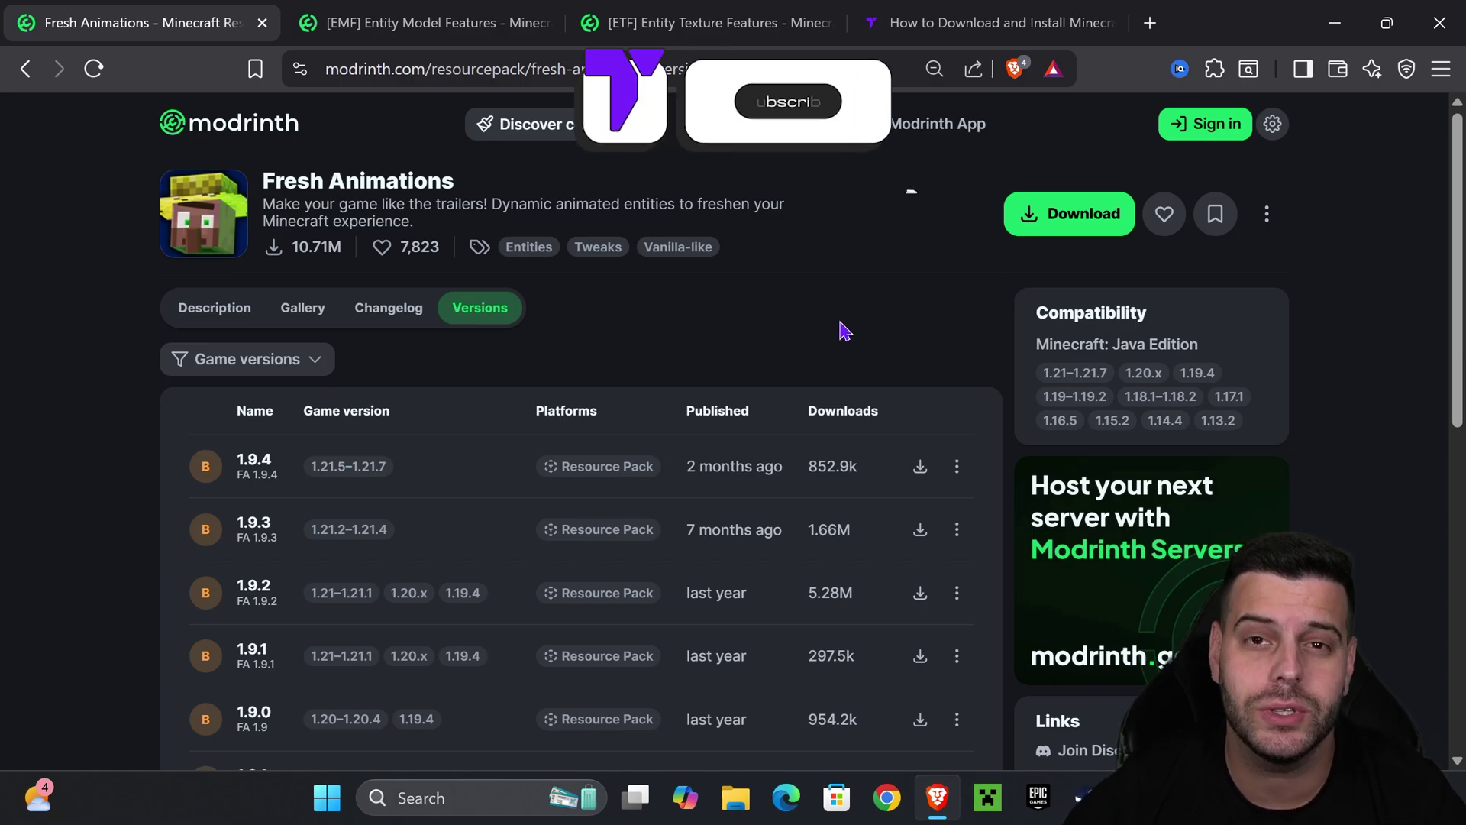
# Step: Filter Fresh Animations versions to 1.21.7 and save the 1.9.4 pack zip
pyautogui.scroll(-2, 688, 393)
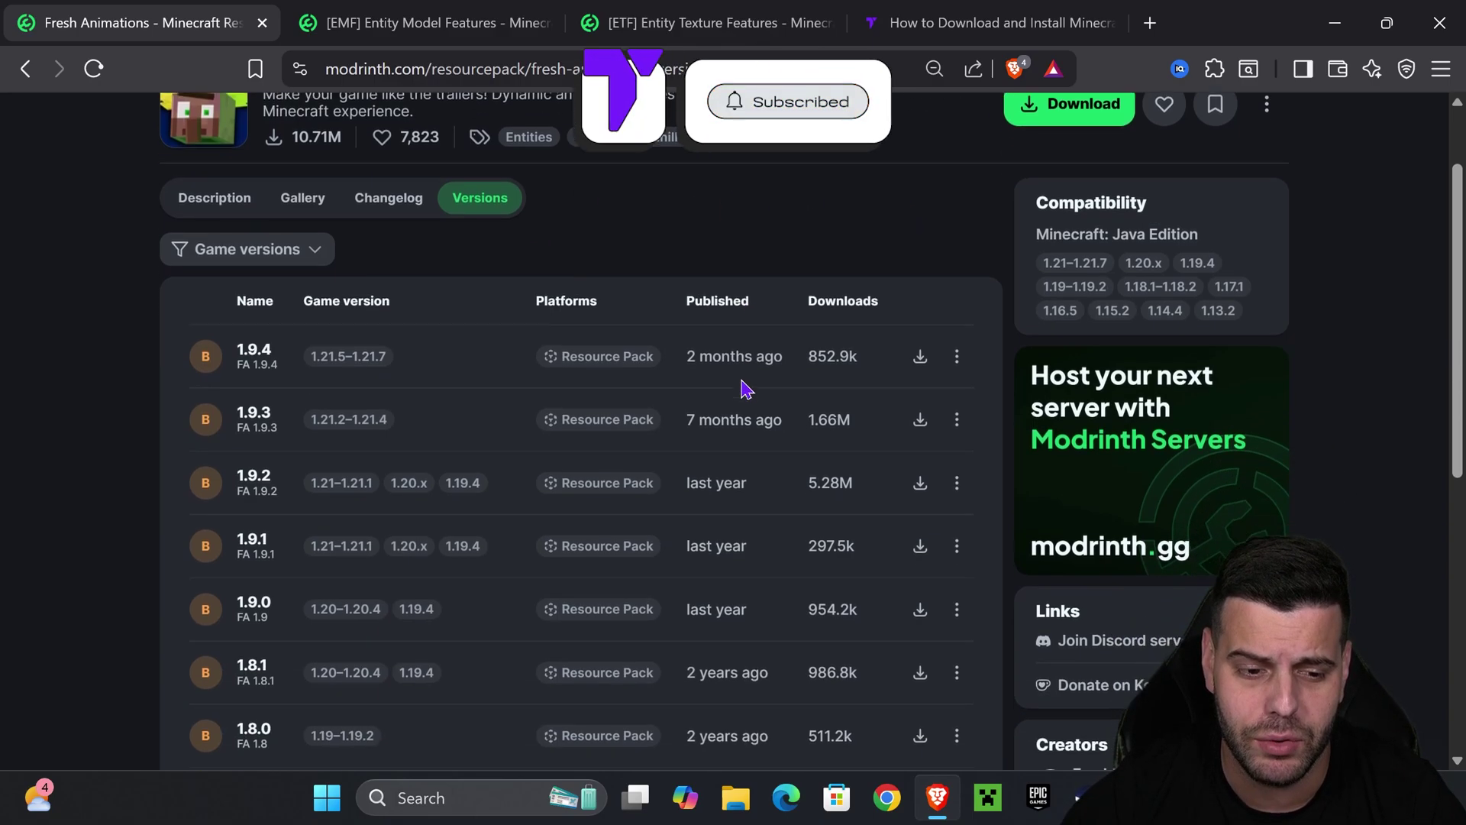
pyautogui.click(259, 244)
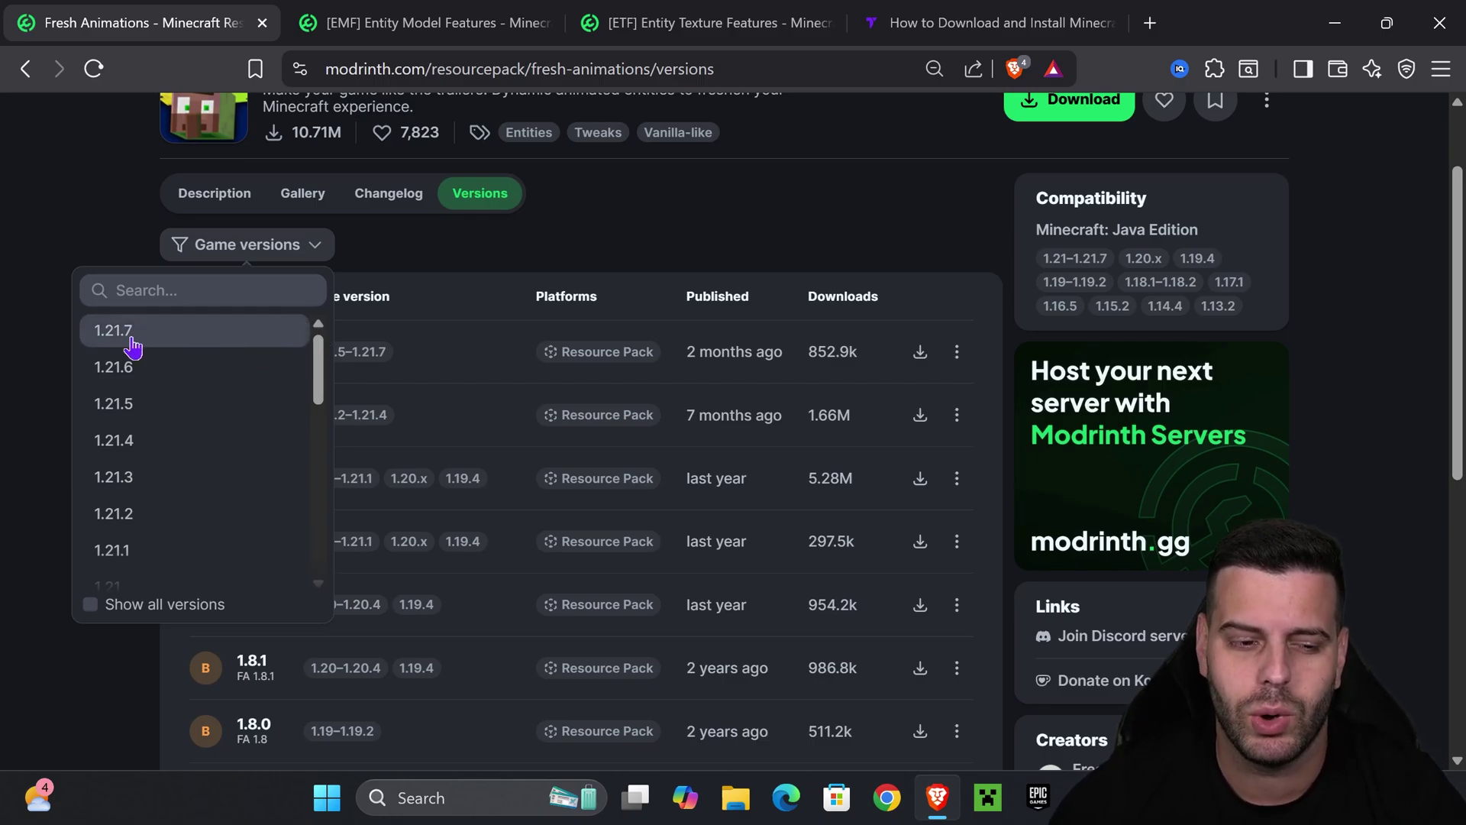
pyautogui.click(750, 288)
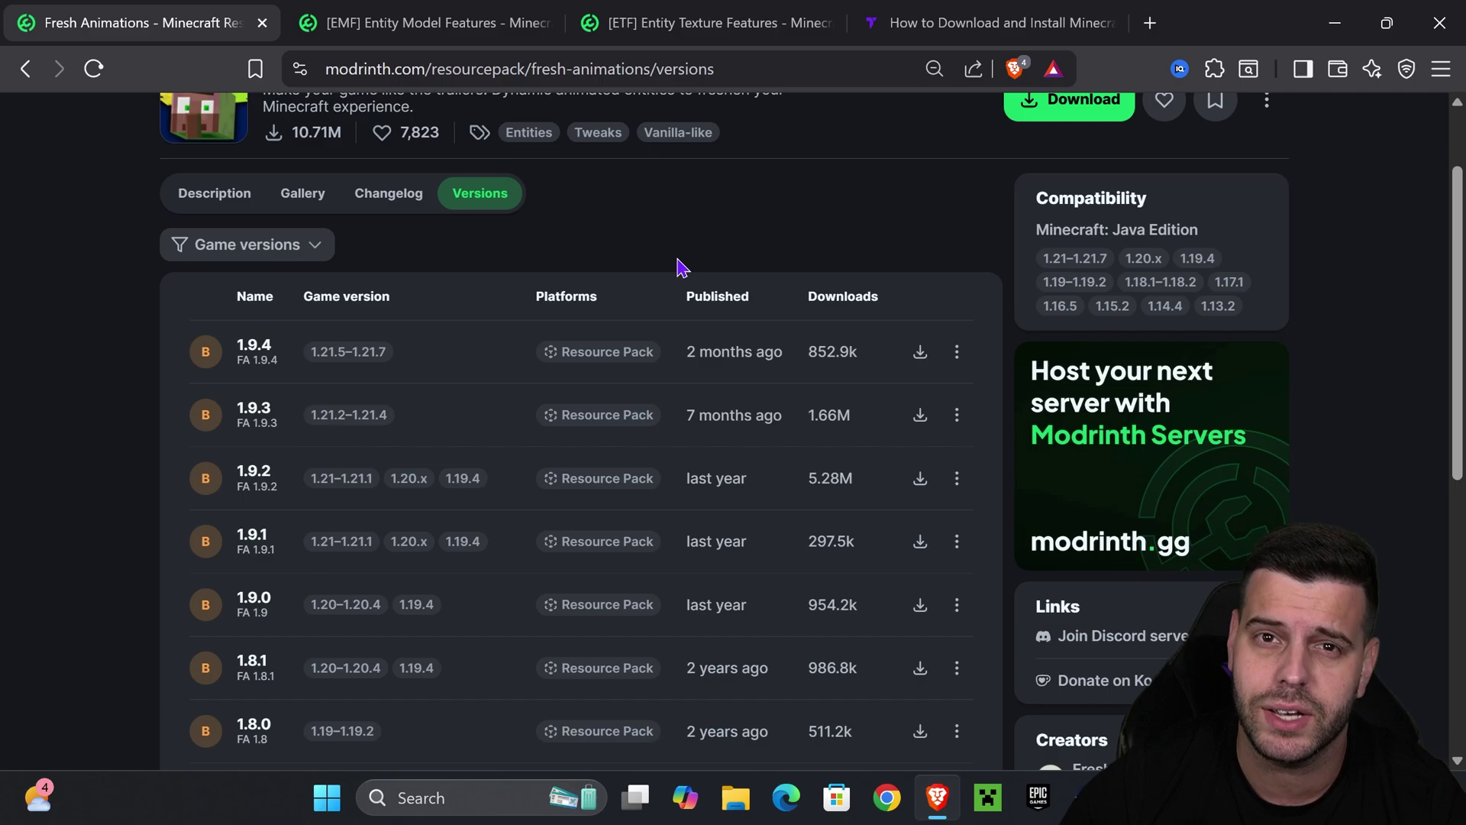
pyautogui.click(300, 246)
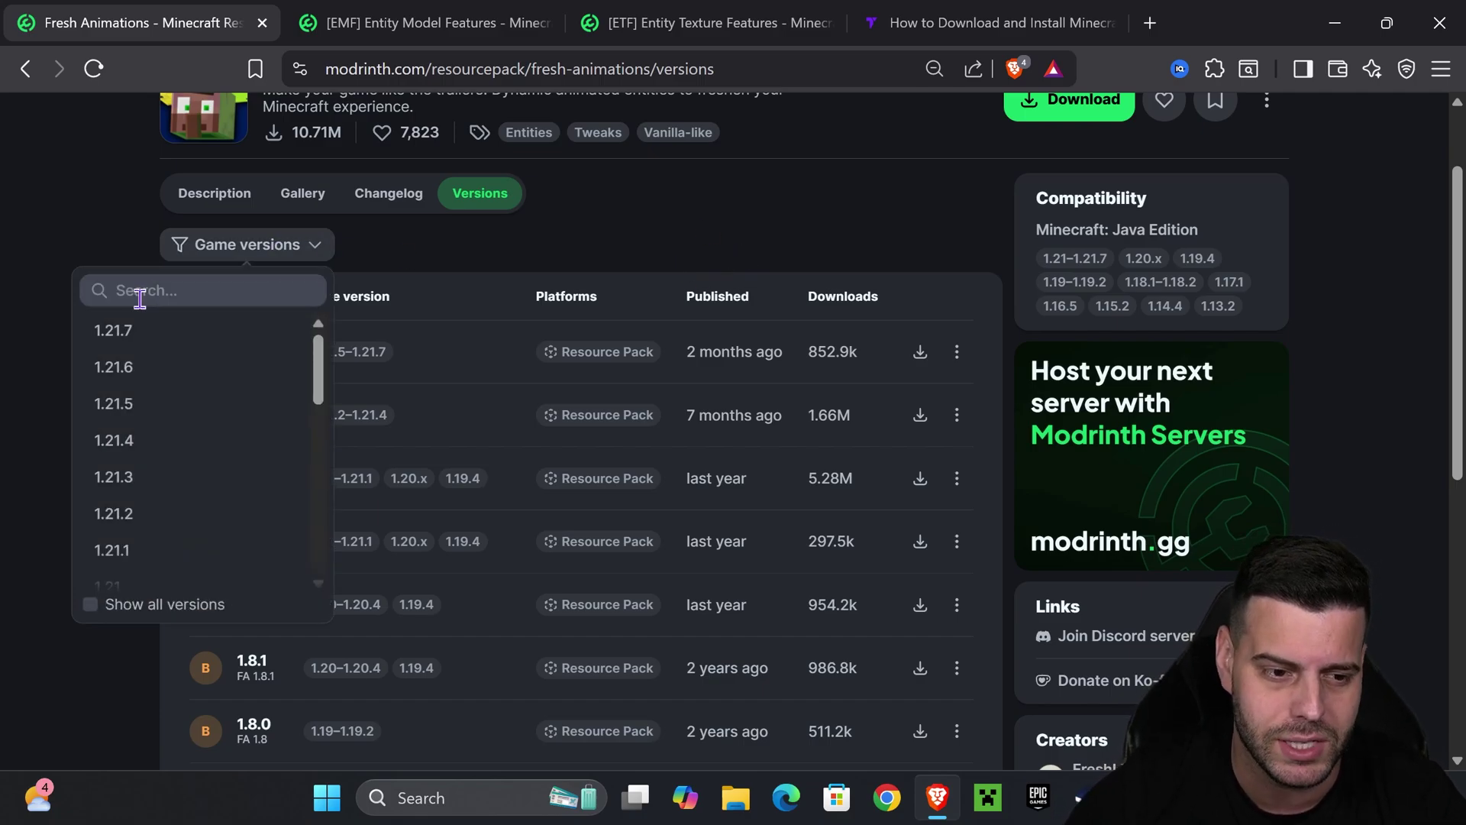
pyautogui.click(131, 328)
pyautogui.click(775, 200)
pyautogui.click(921, 386)
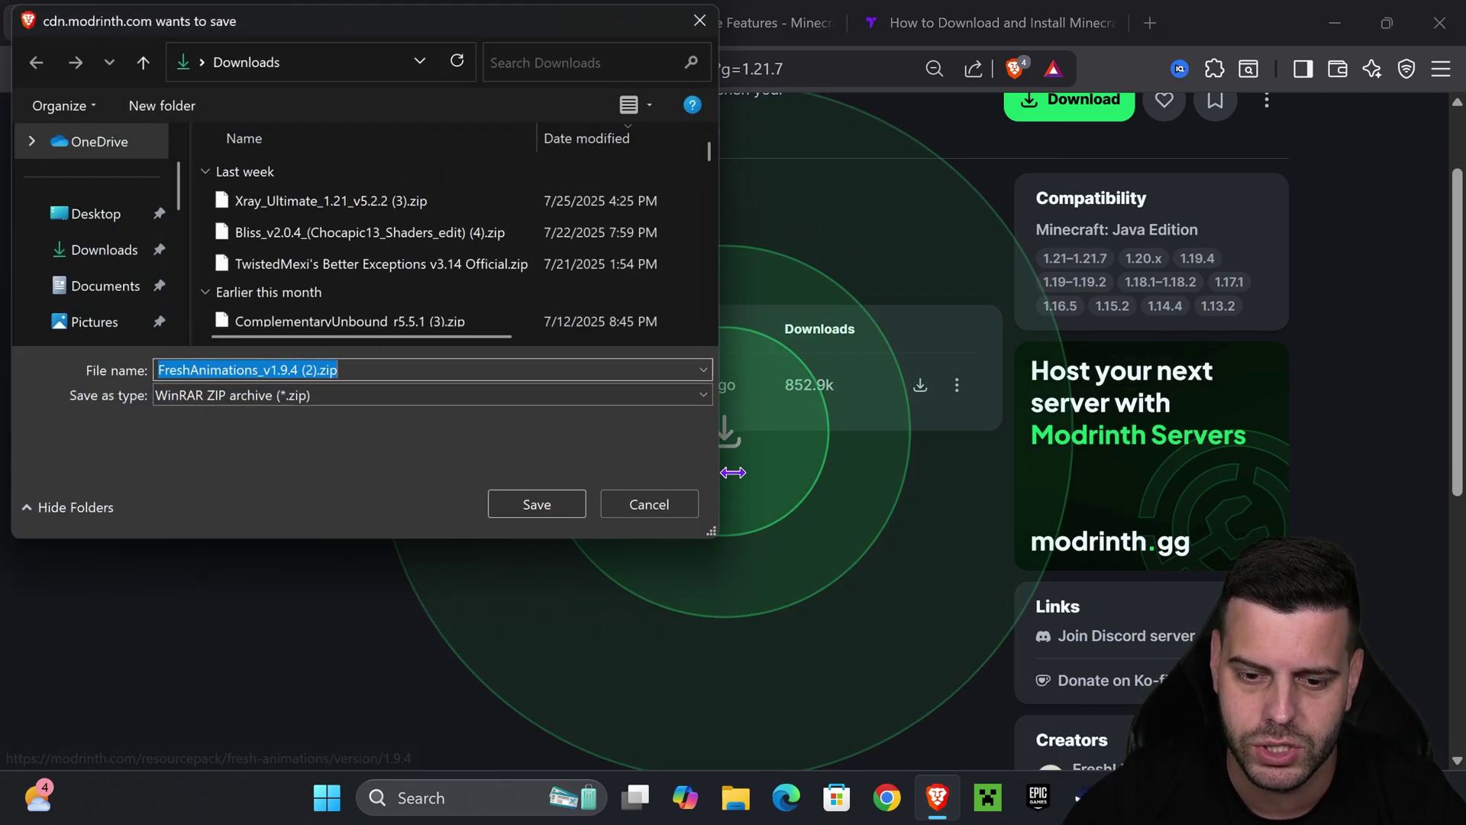
pyautogui.click(527, 506)
# Step: Drag the FreshAnimations zip from recent downloads onto the desktop, then restore the browser full screen
pyautogui.moveTo(1356, 11); pyautogui.dragTo(556, 533)
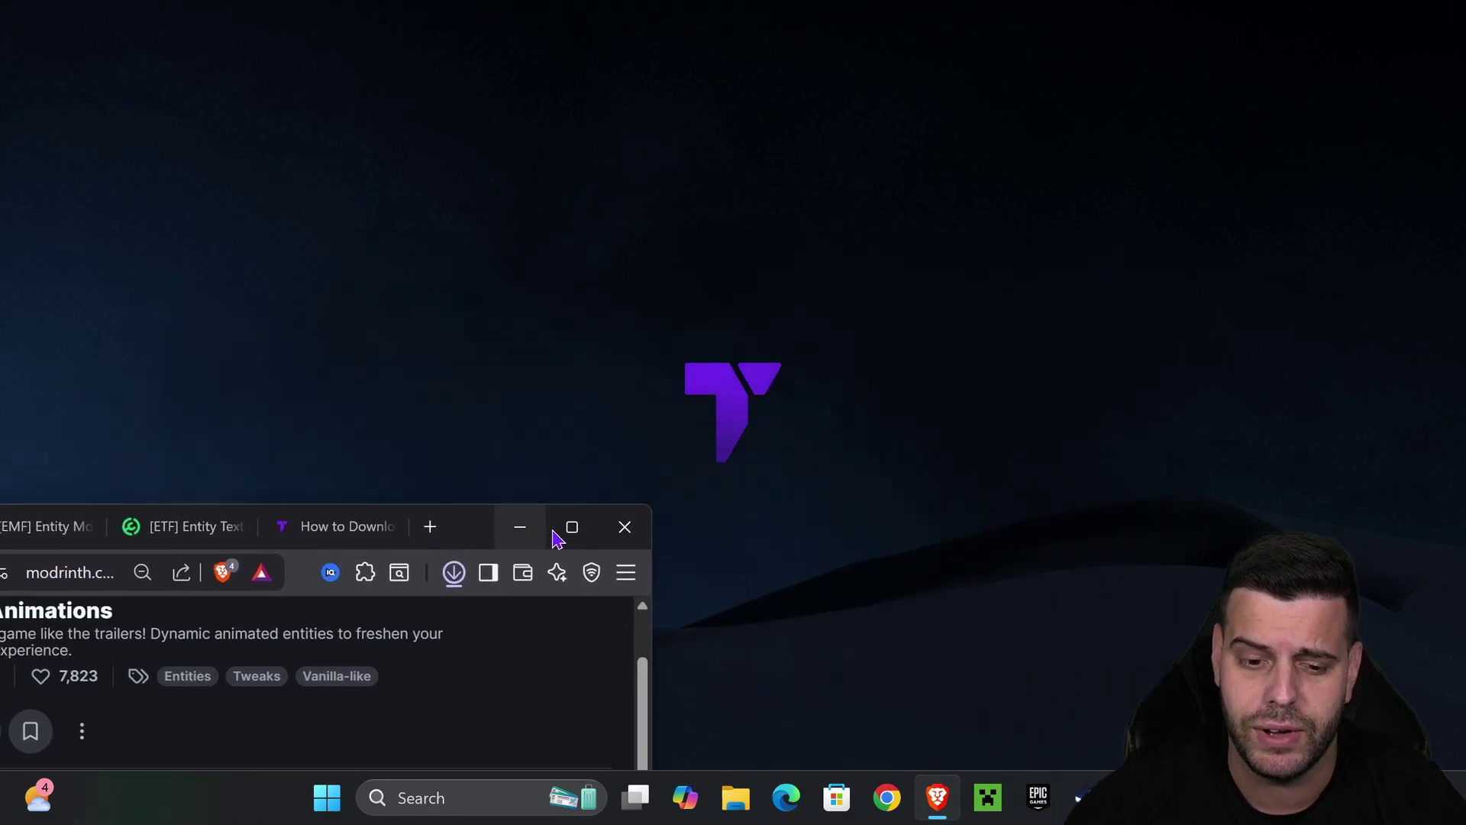
pyautogui.click(455, 573)
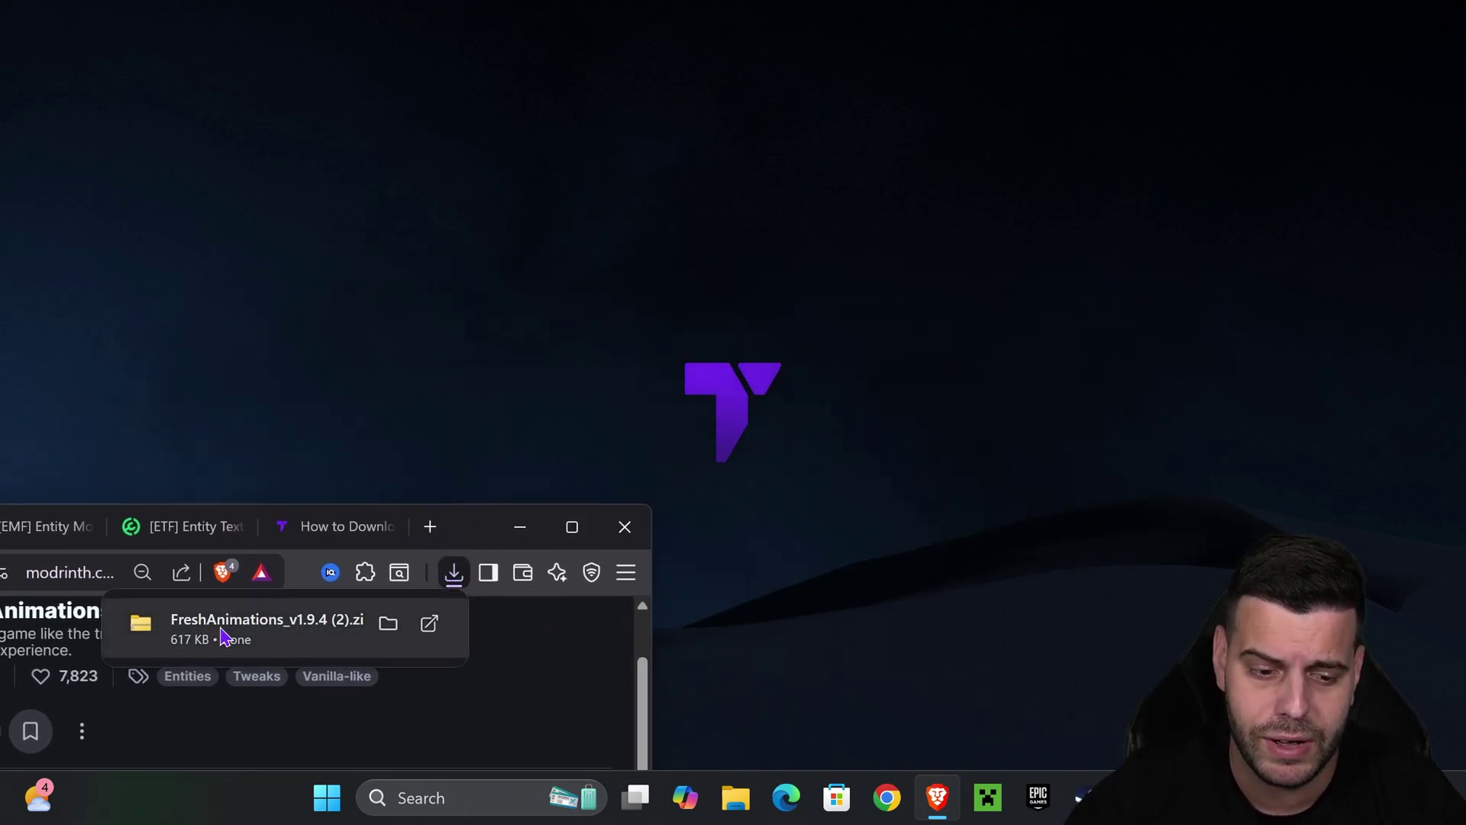
pyautogui.moveTo(222, 631); pyautogui.dragTo(685, 308)
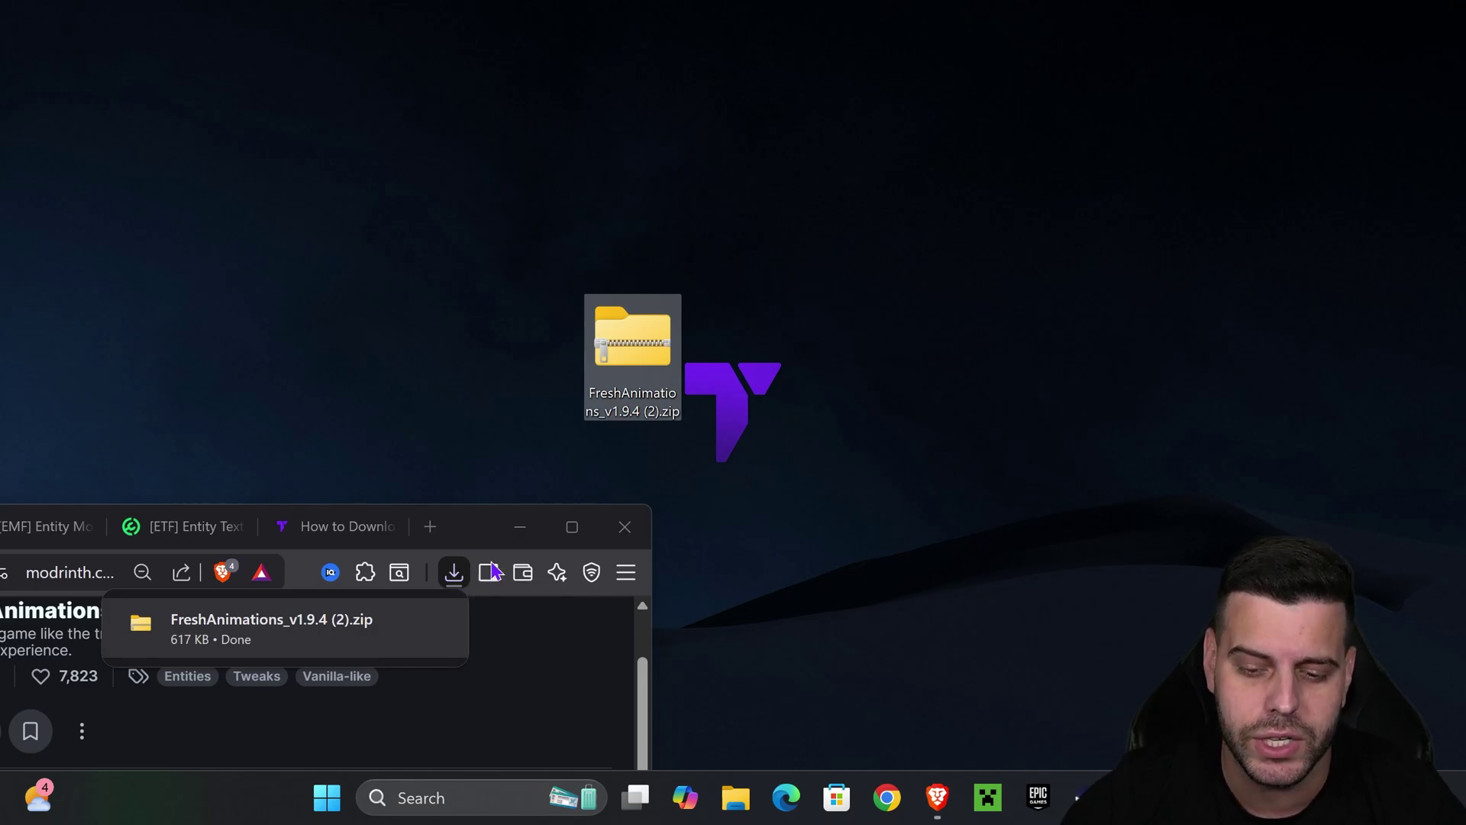
pyautogui.click(572, 526)
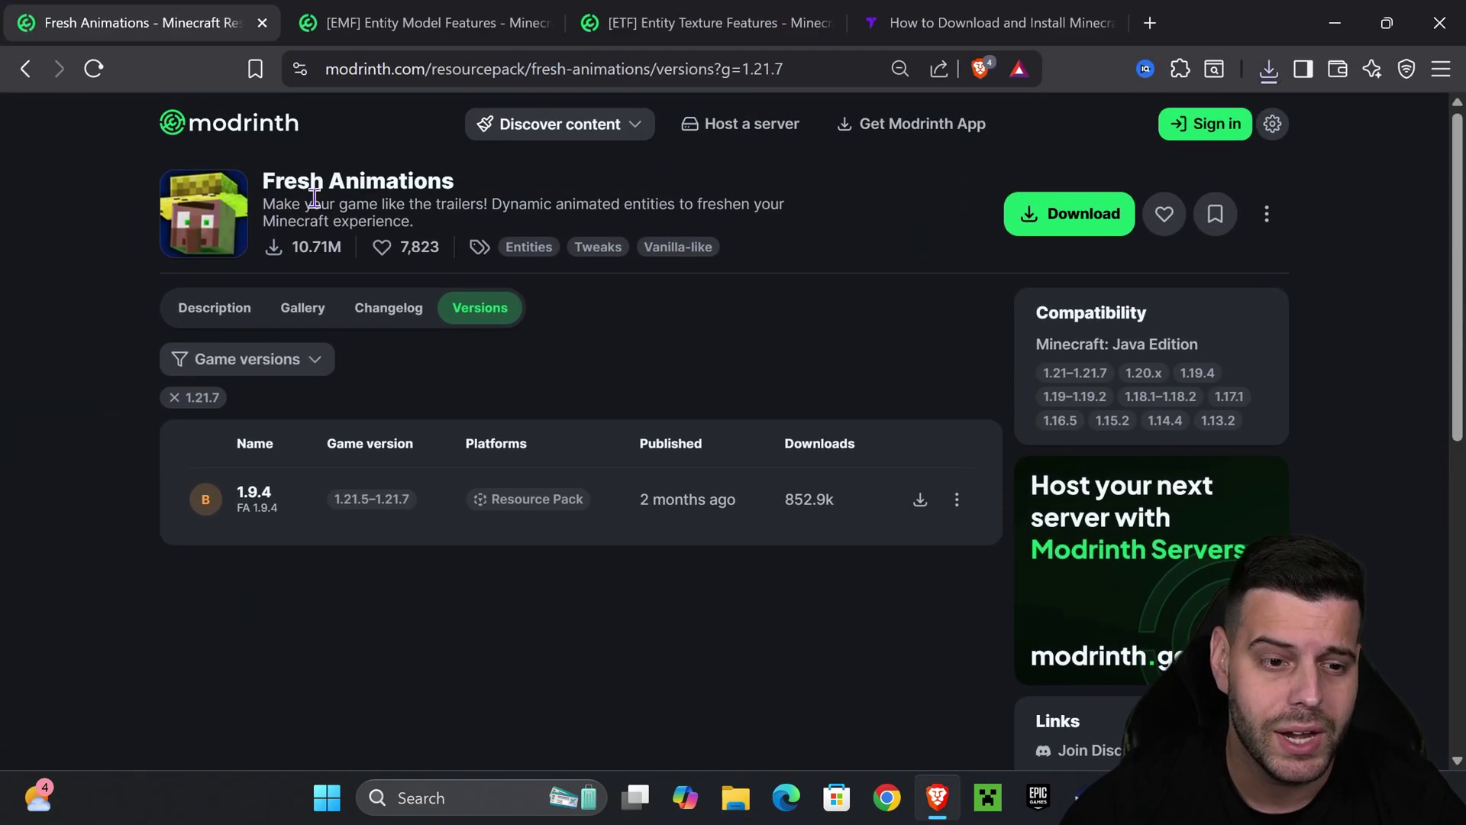
pyautogui.moveTo(456, 183); pyautogui.dragTo(263, 188)
pyautogui.click(477, 189)
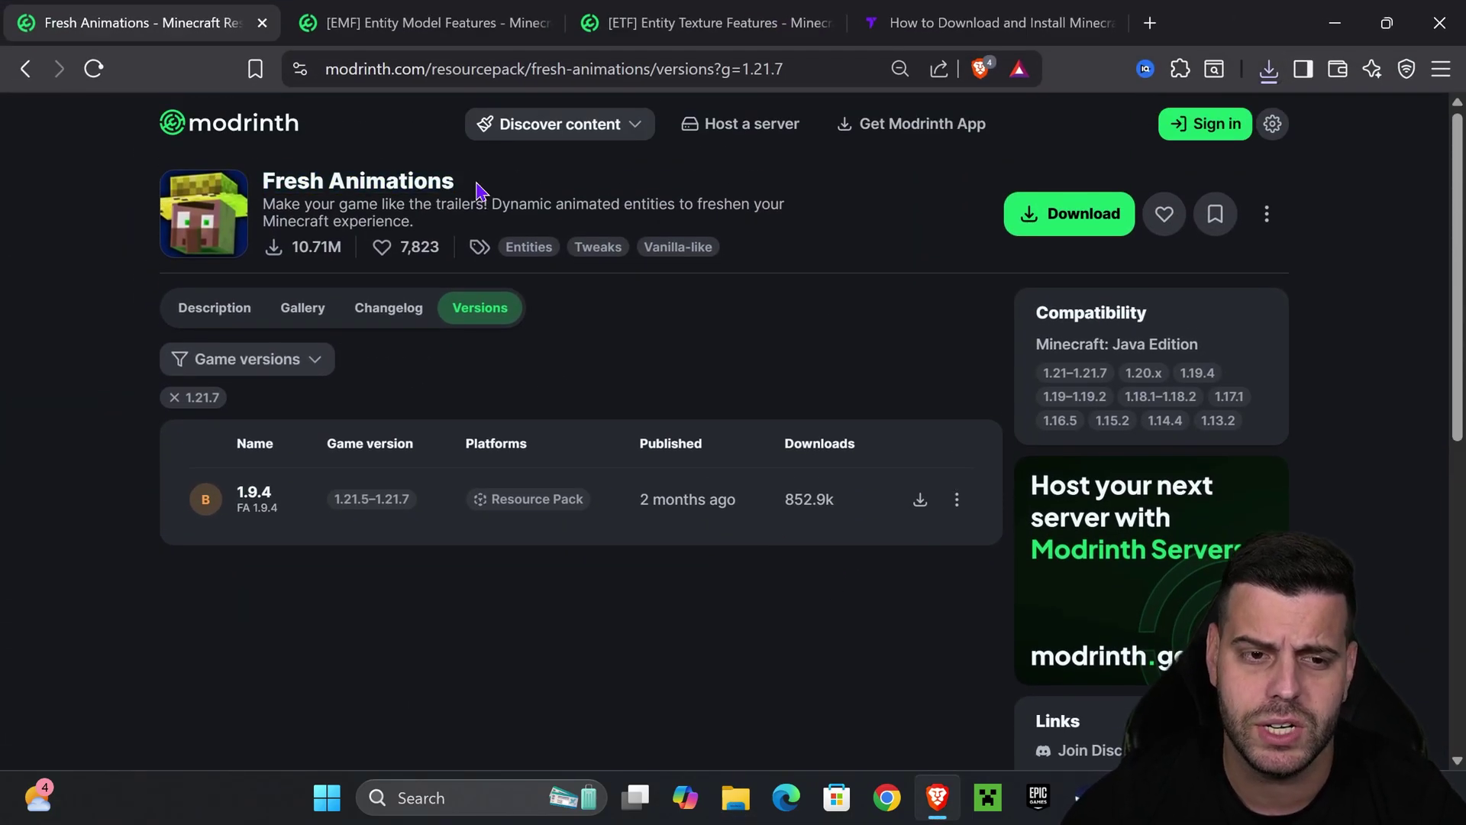
# Step: On the Entity Model Features page, confirm the 1.21.8 filter and save the Fabric 2.4.4 jar
pyautogui.click(435, 22)
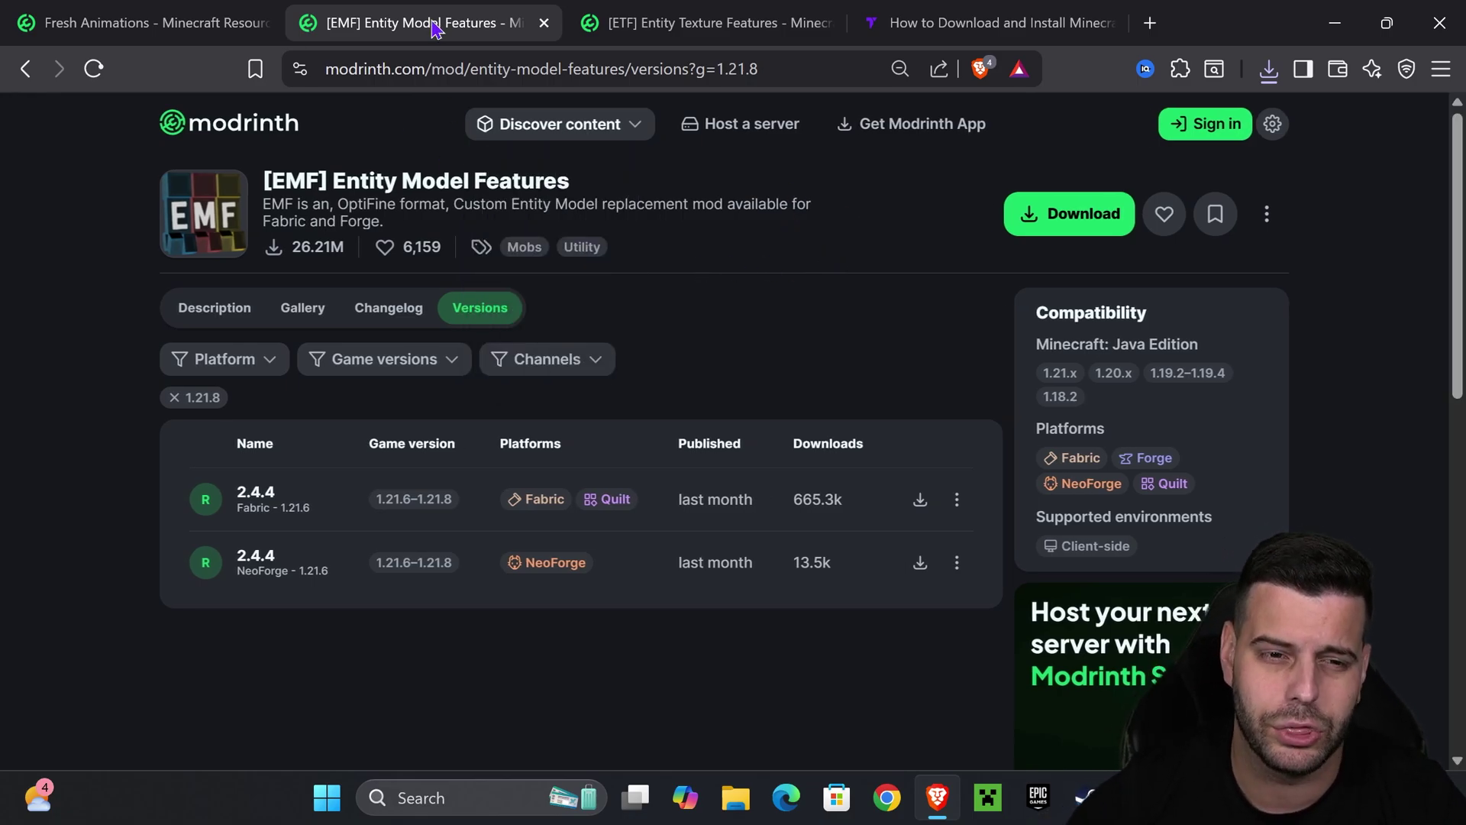
pyautogui.click(431, 368)
pyautogui.click(919, 390)
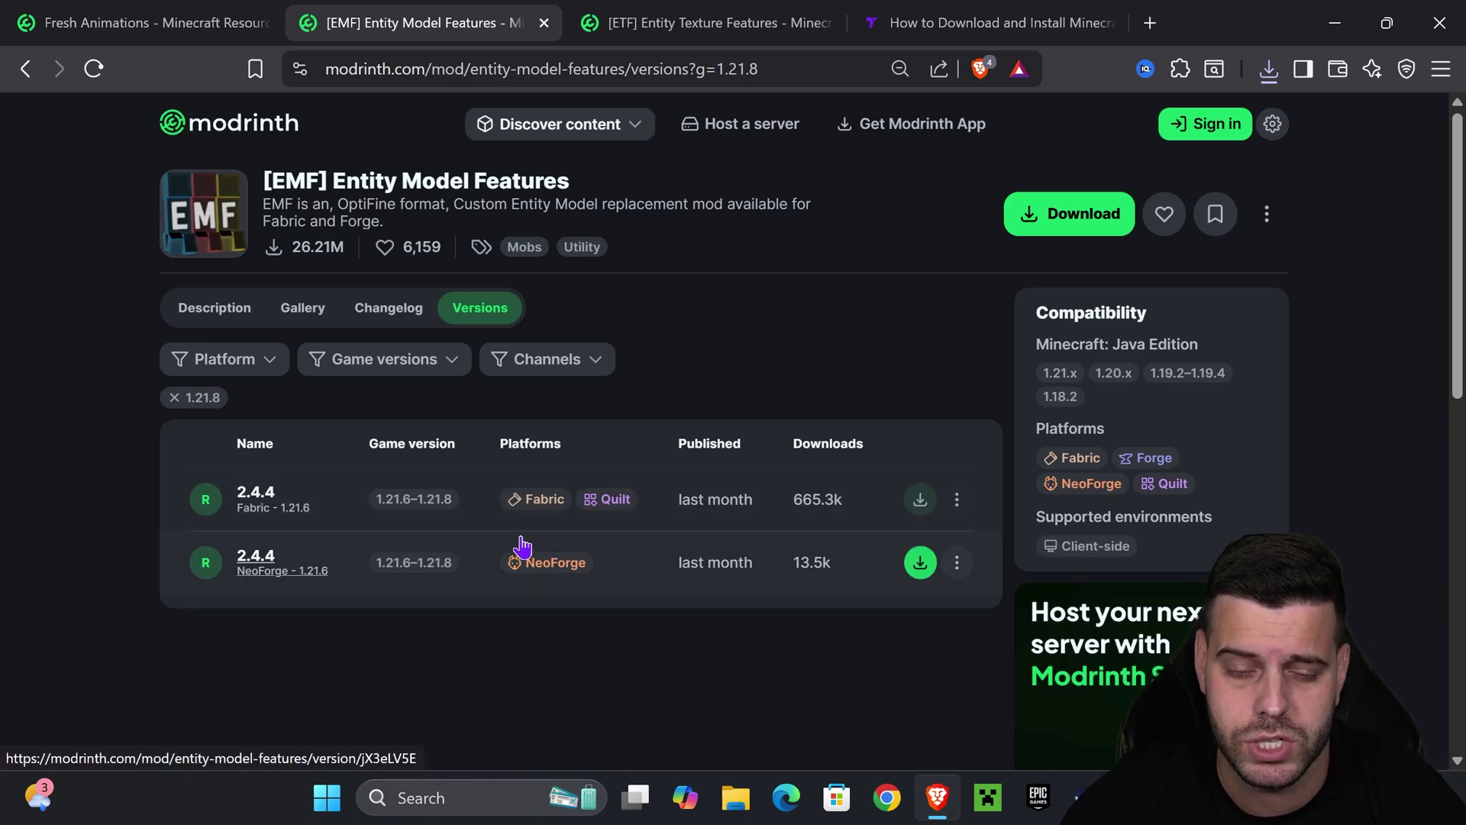
pyautogui.click(927, 504)
pyautogui.click(553, 509)
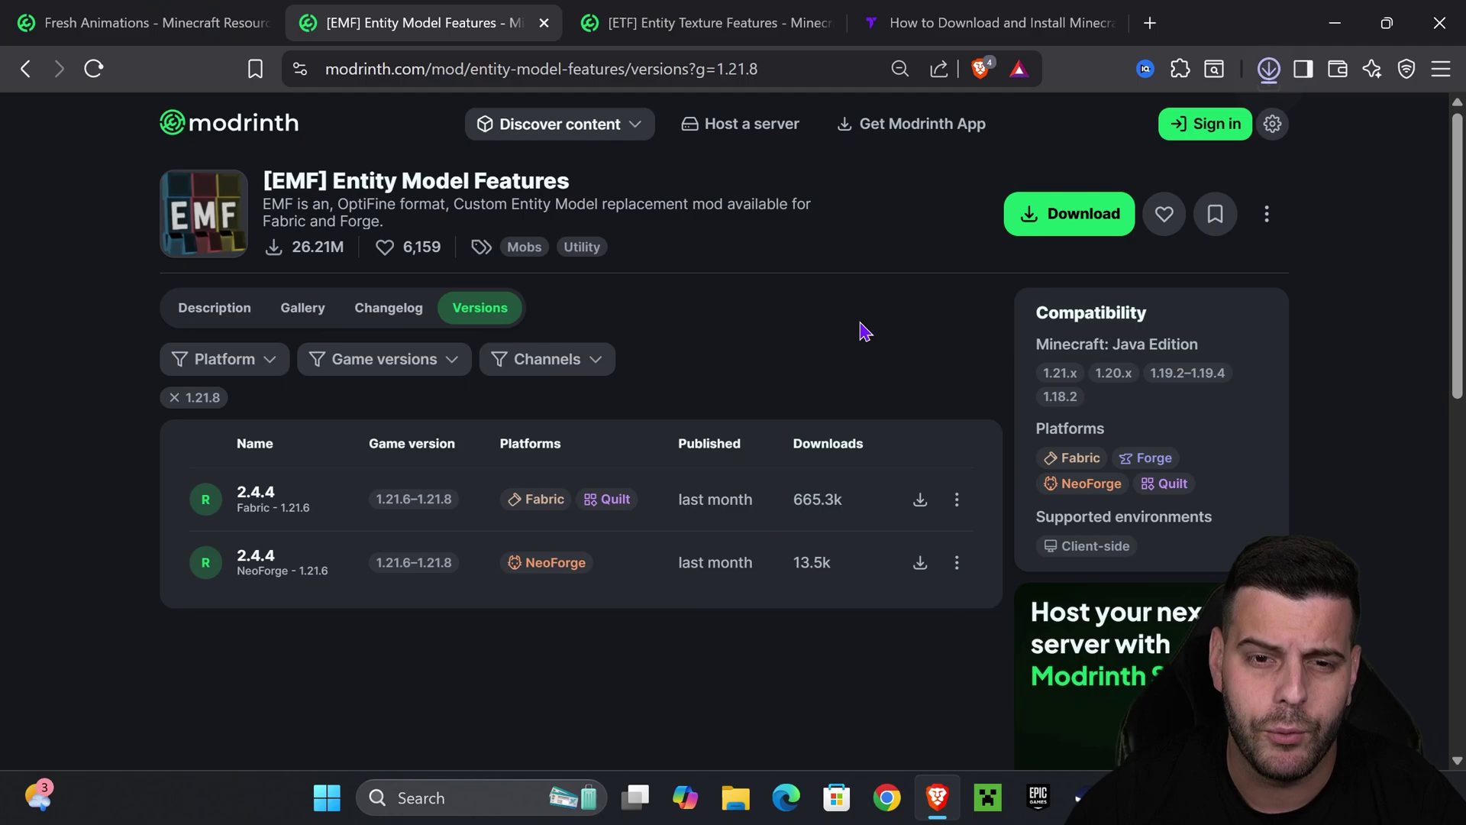
# Step: On the Entity Texture Features page, check the version filter and save the Fabric 6.2.14 jar
pyautogui.click(697, 24)
pyautogui.click(560, 124)
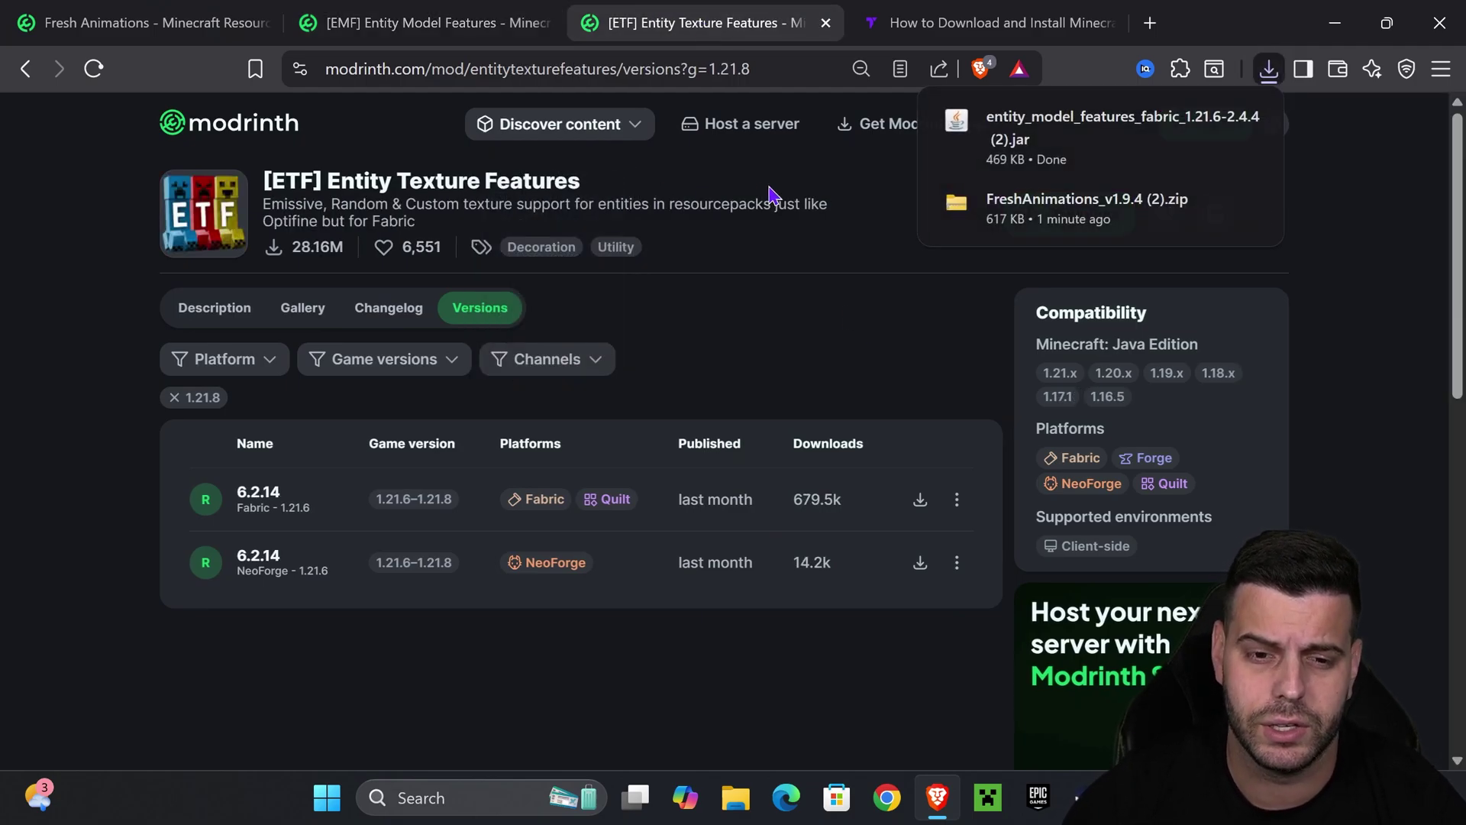
pyautogui.moveTo(286, 174); pyautogui.dragTo(596, 184)
pyautogui.click(619, 187)
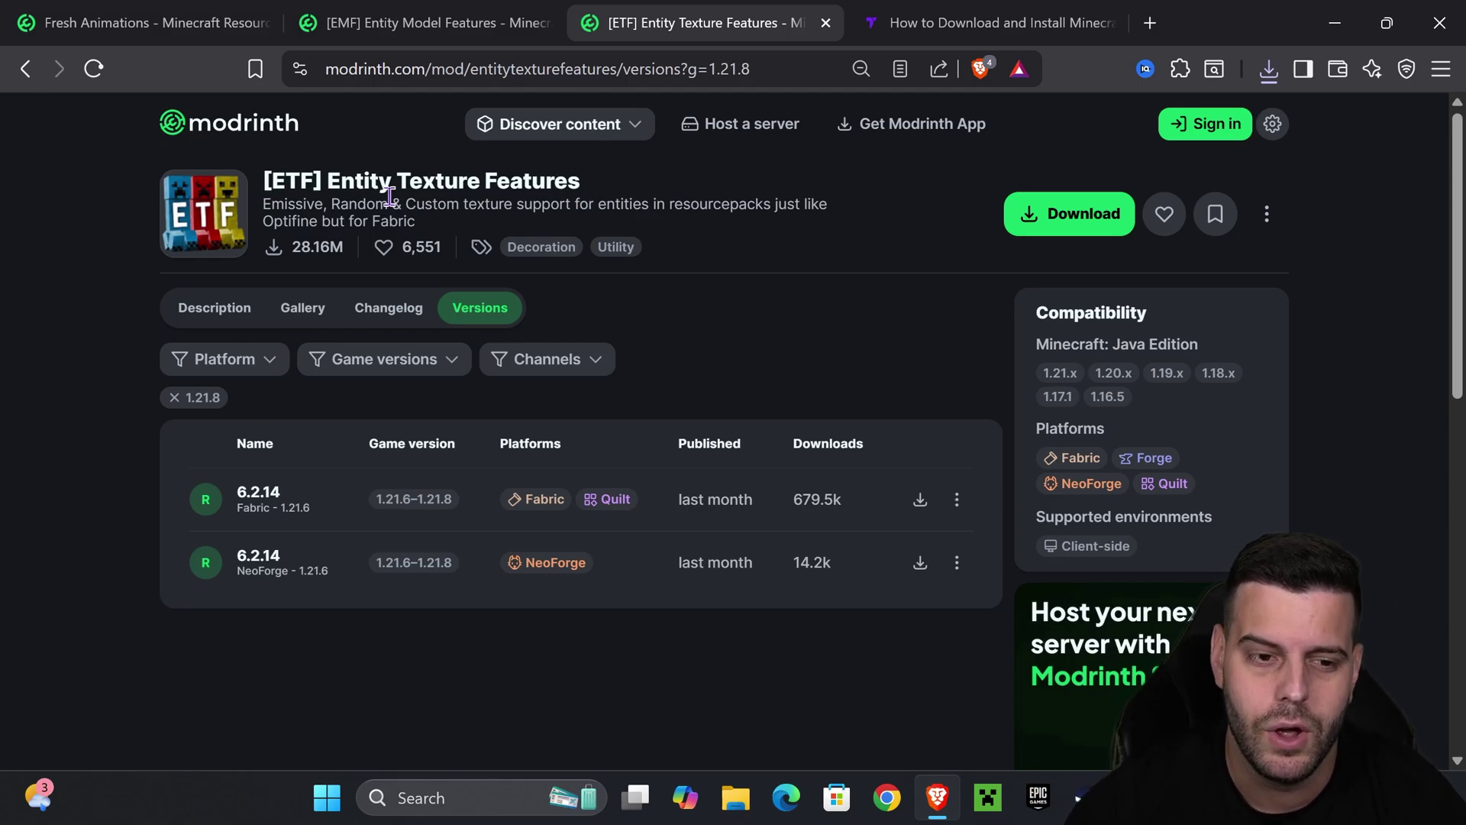
pyautogui.click(432, 372)
pyautogui.click(845, 331)
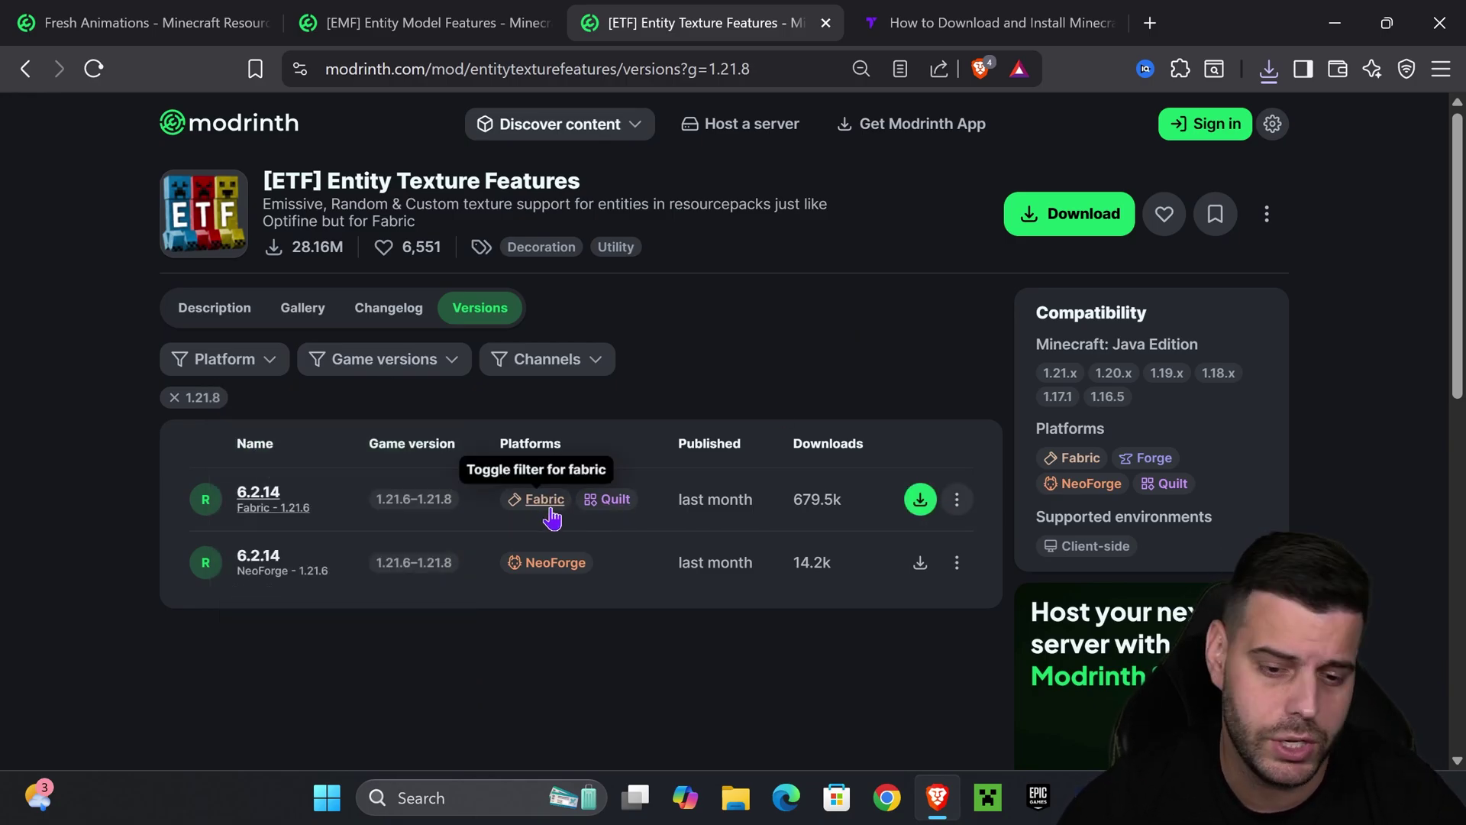
pyautogui.click(932, 510)
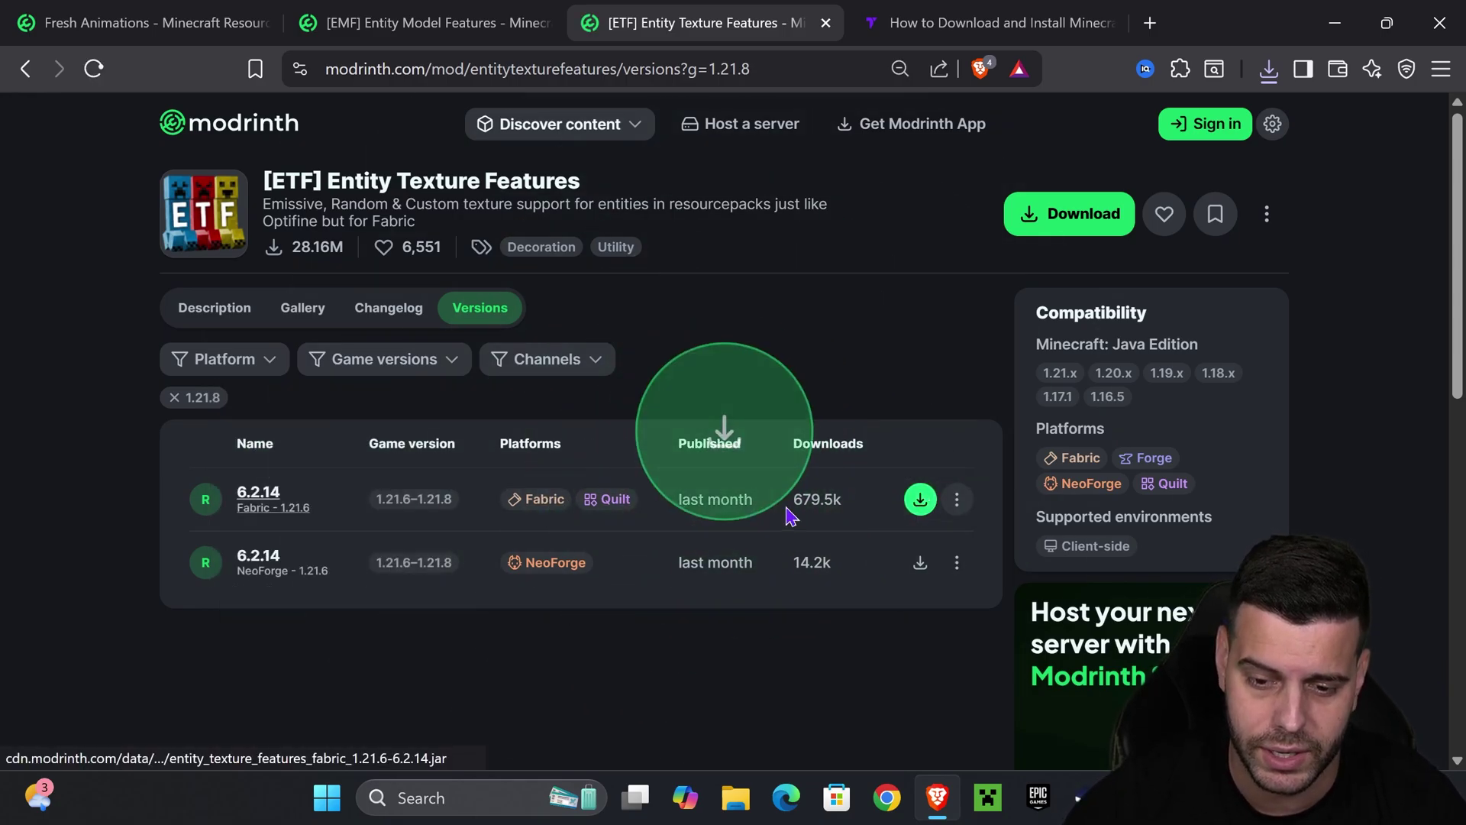
pyautogui.click(566, 507)
# Step: Drag the Entity Model Features and Entity Texture Features jars from recent downloads onto the desktop
pyautogui.moveTo(1216, 13); pyautogui.dragTo(507, 537)
pyautogui.click(541, 583)
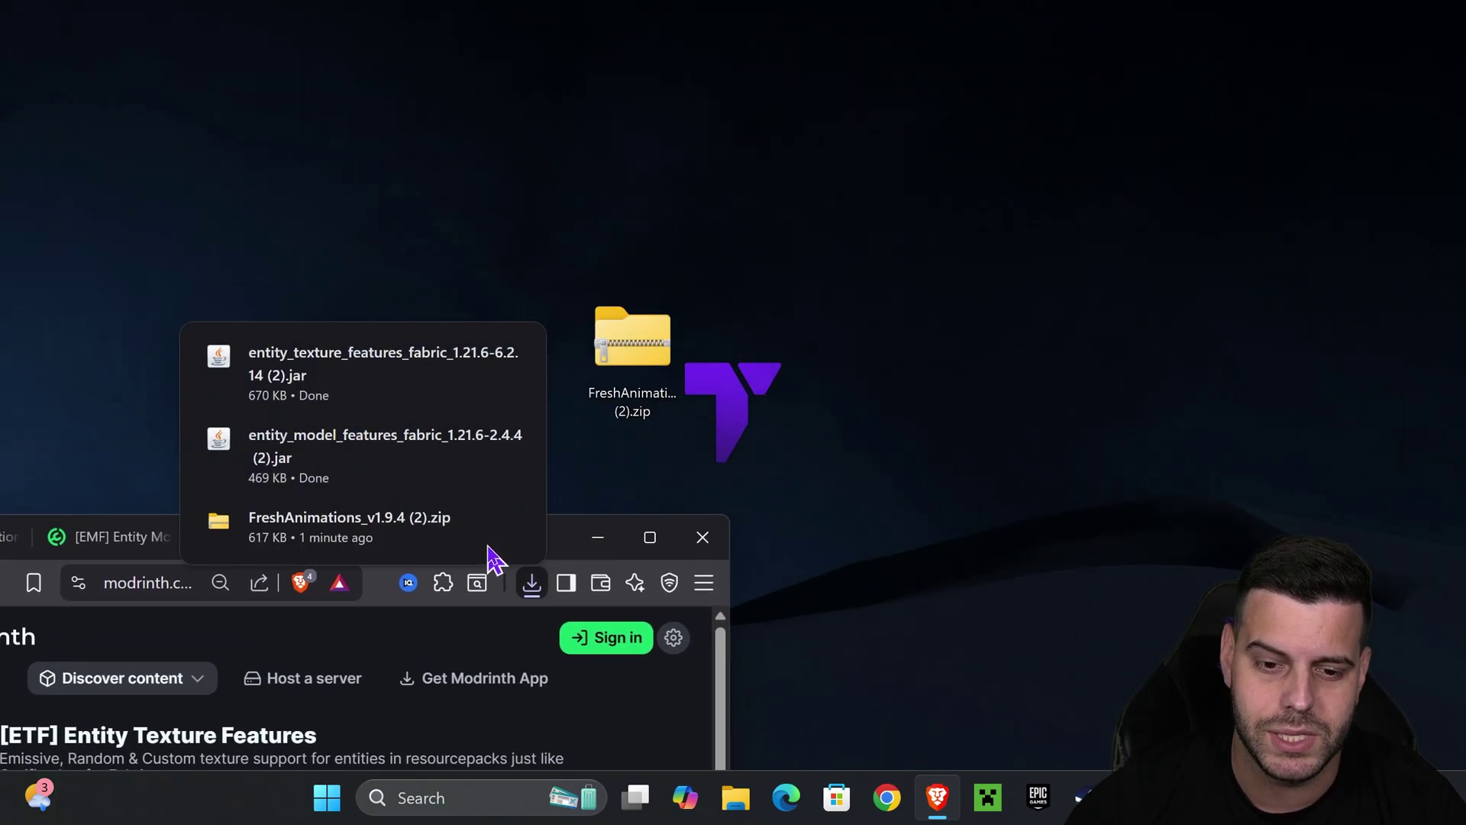
pyautogui.moveTo(340, 451); pyautogui.dragTo(908, 370)
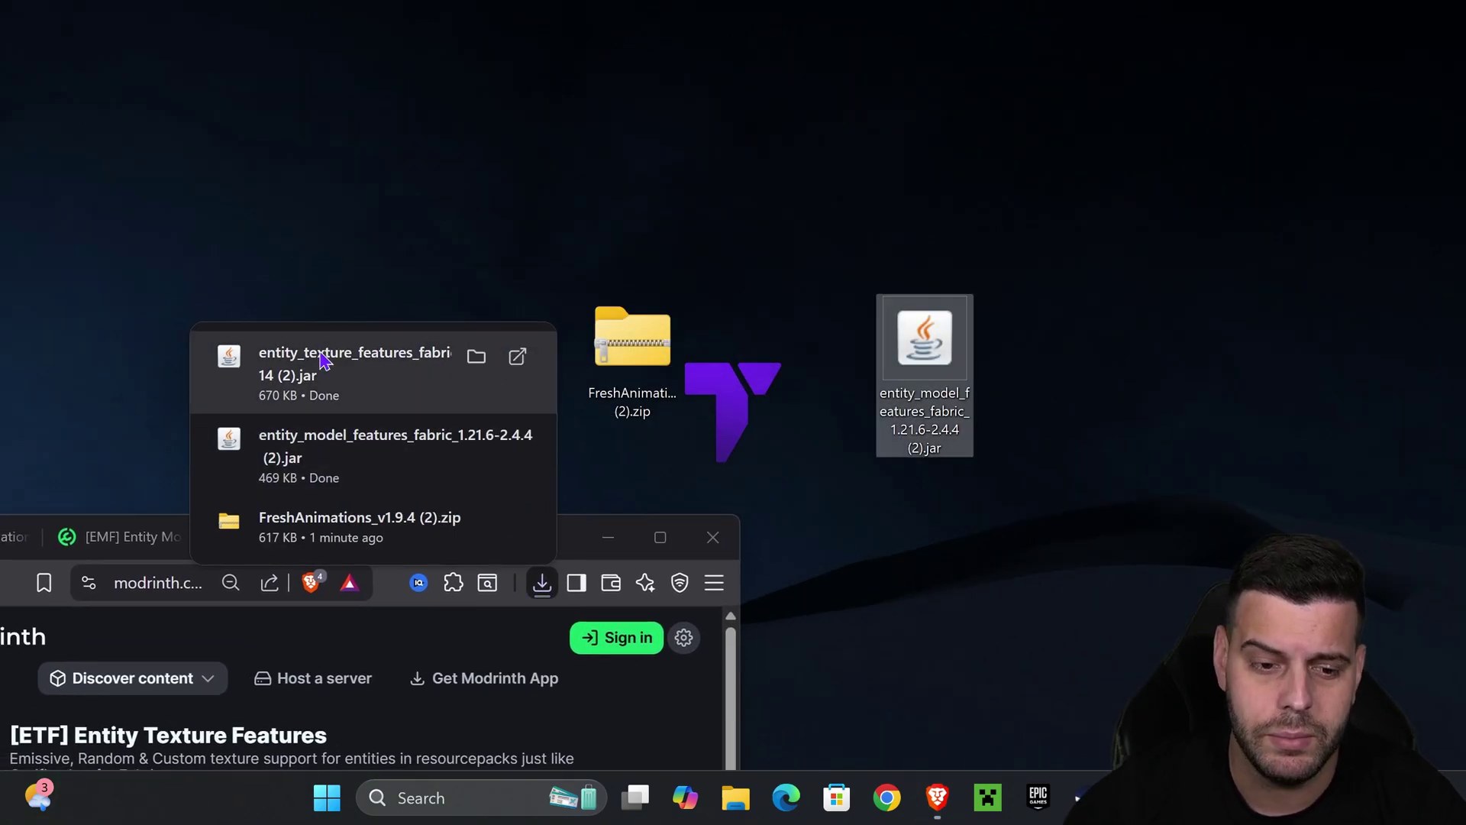
pyautogui.moveTo(342, 372); pyautogui.dragTo(882, 328)
pyautogui.moveTo(1069, 111); pyautogui.dragTo(726, 317)
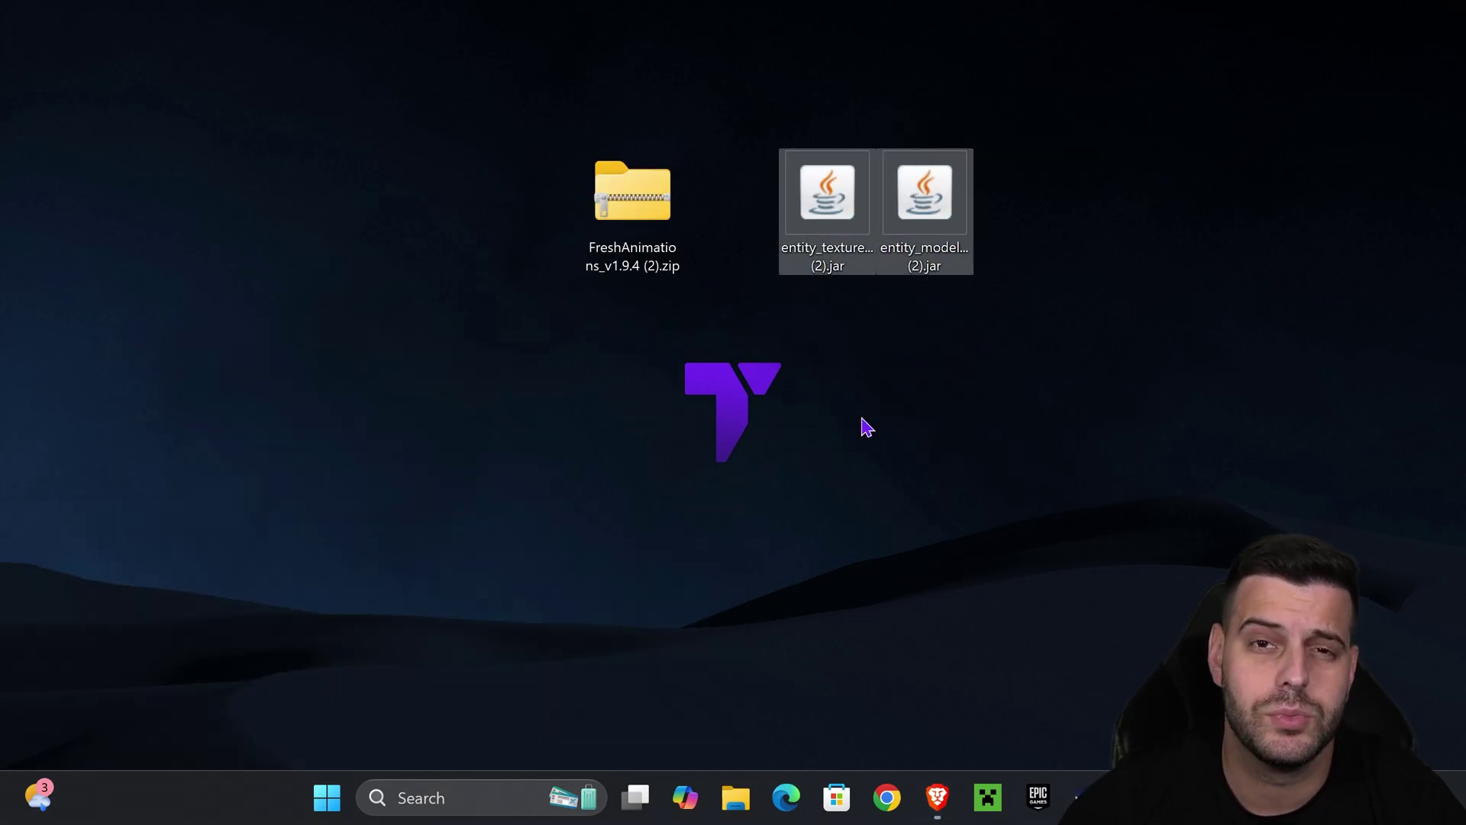
# Step: Check the two entity jars and FreshAnimations zip on the desktop, then restore Brave maximized
pyautogui.click(656, 389)
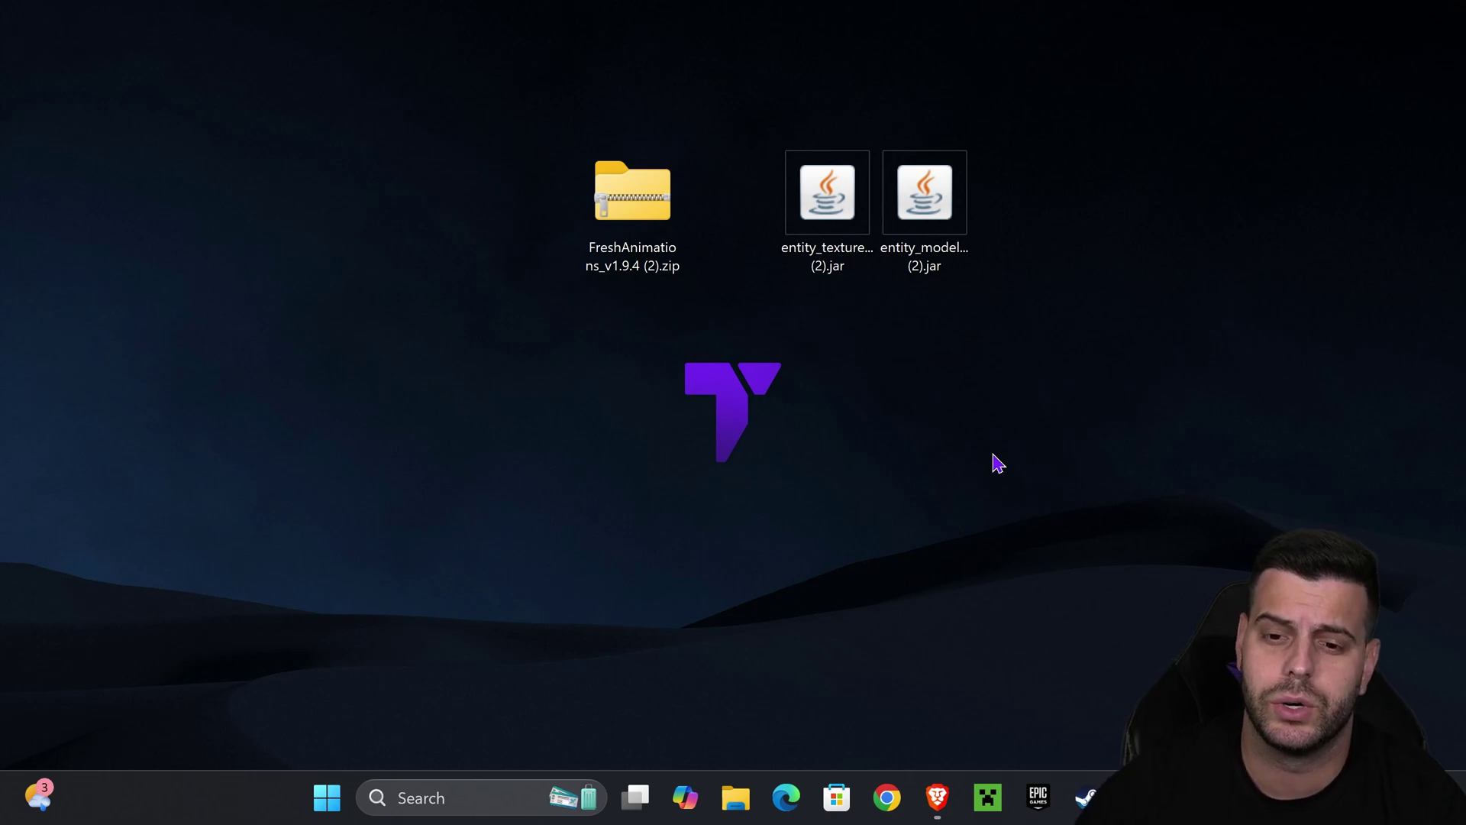
pyautogui.moveTo(1001, 375); pyautogui.dragTo(781, 149)
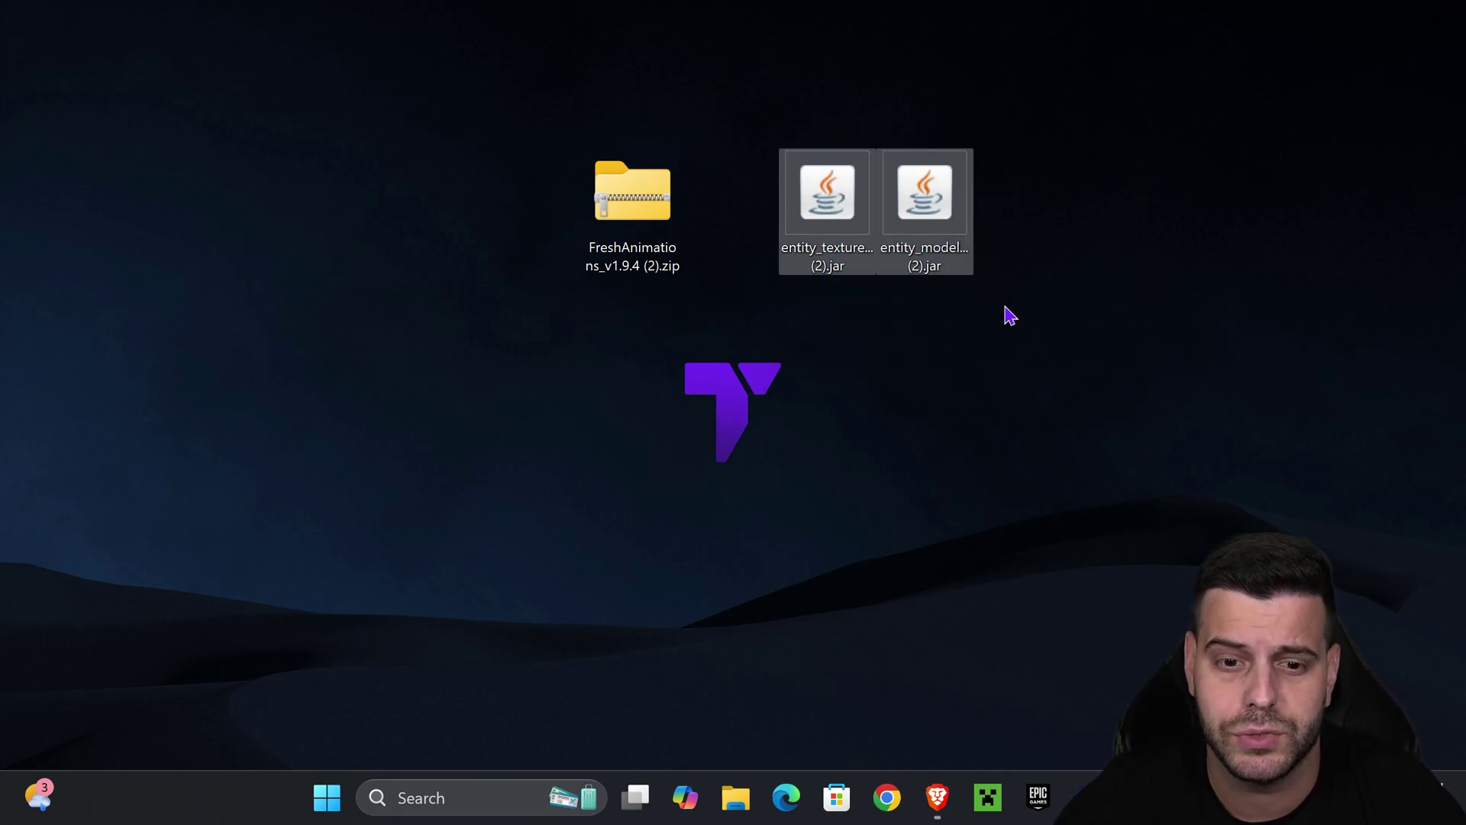
pyautogui.moveTo(651, 376); pyautogui.dragTo(631, 138)
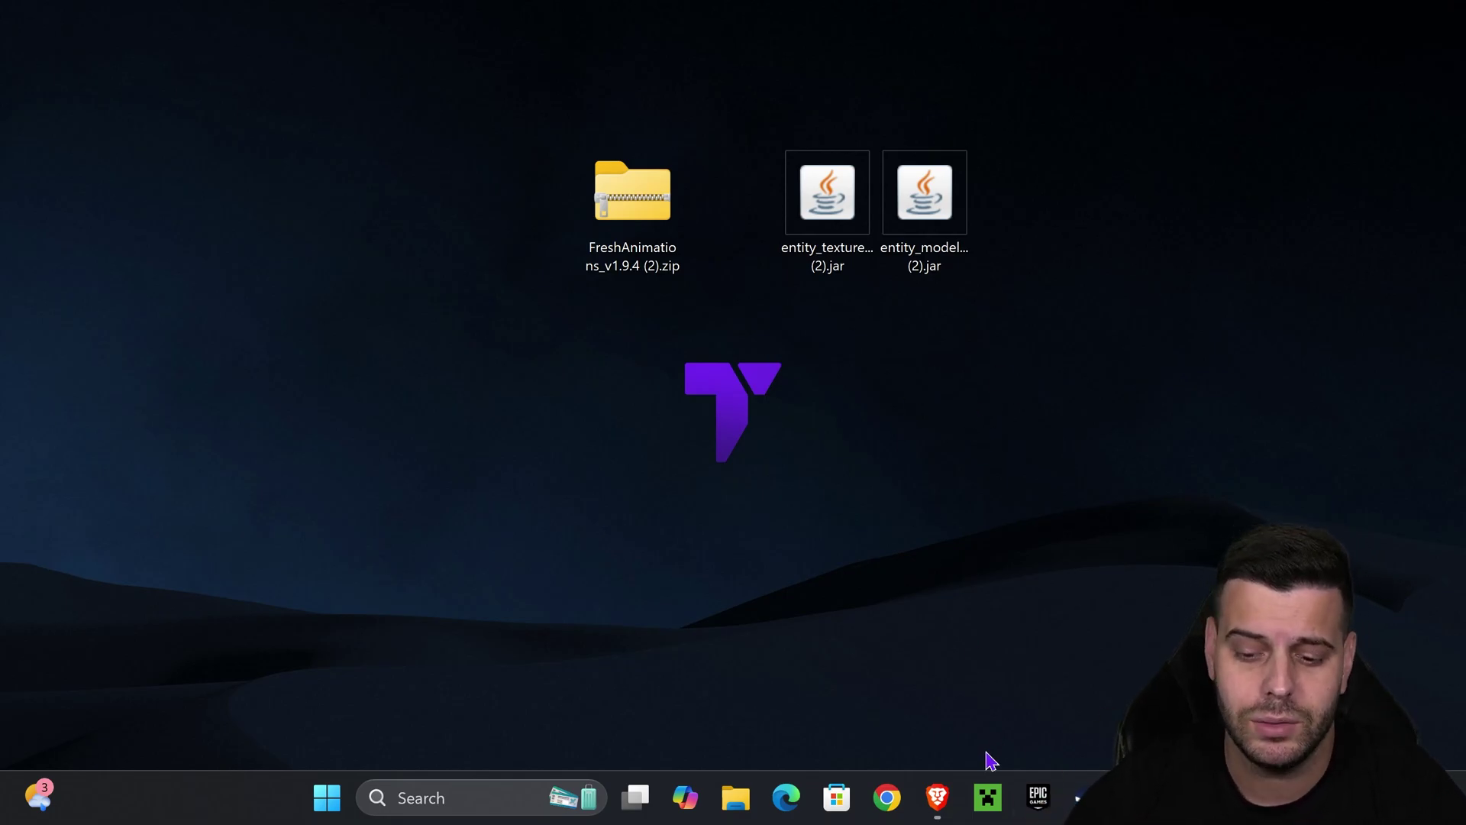
pyautogui.click(936, 797)
pyautogui.moveTo(722, 576); pyautogui.dragTo(928, 12)
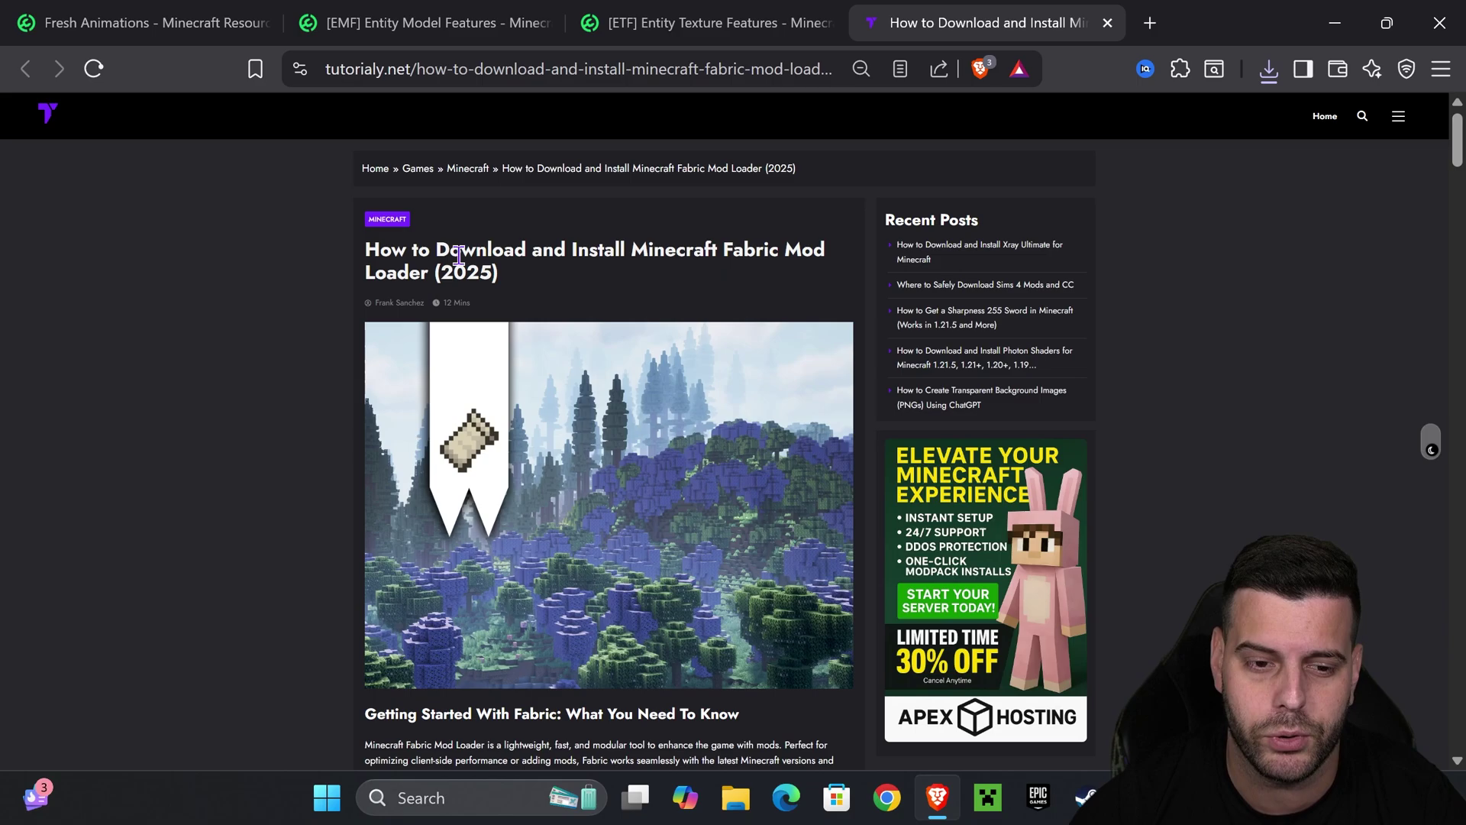
# Step: From the Fabric guide, open the installer download page and save the universal installer jar
pyautogui.moveTo(447, 254); pyautogui.dragTo(656, 243)
pyautogui.click(655, 234)
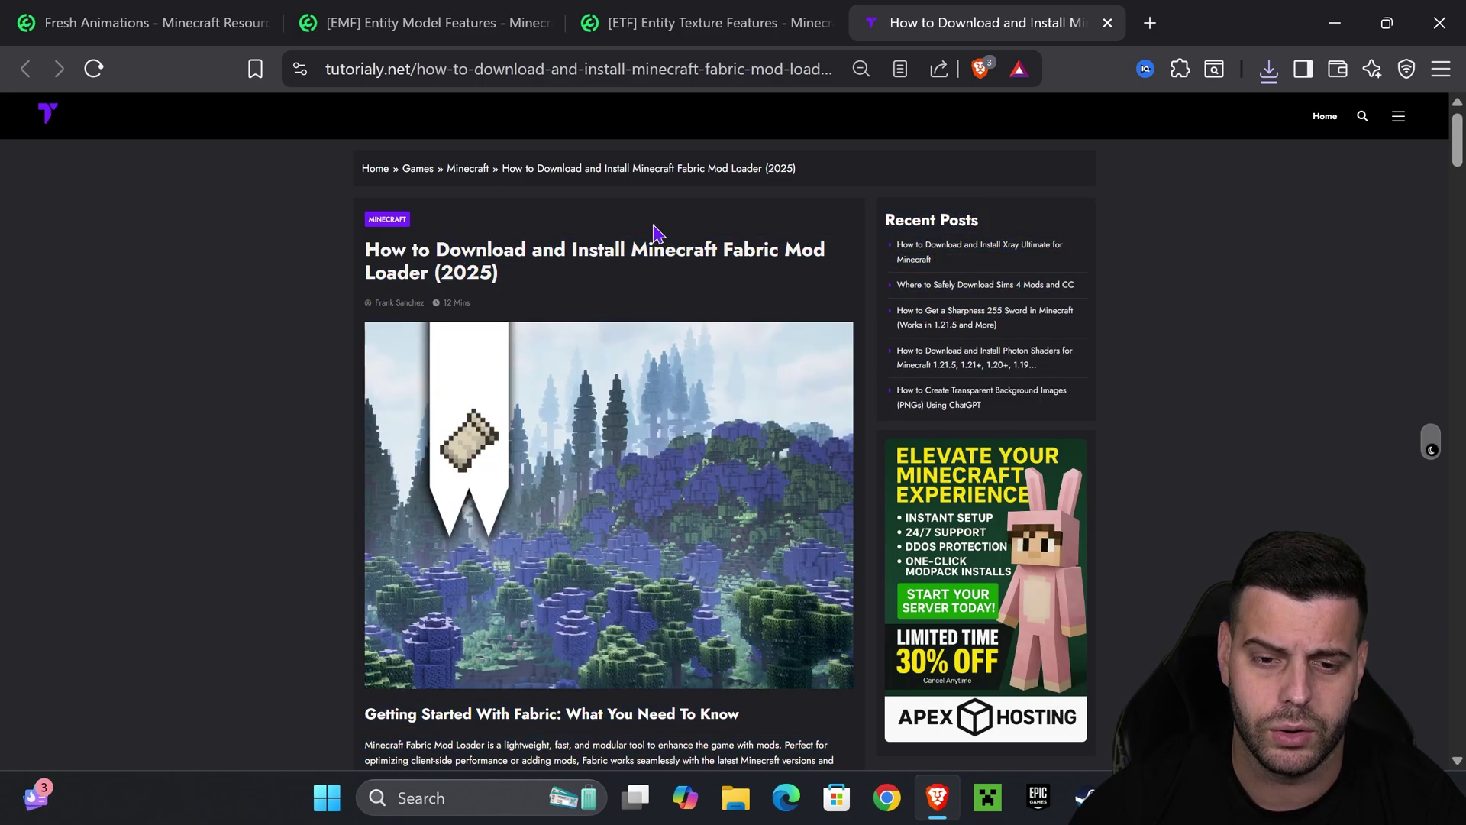
pyautogui.scroll(-13, 733, 260)
pyautogui.scroll(3, 803, 268)
pyautogui.scroll(9, 803, 268)
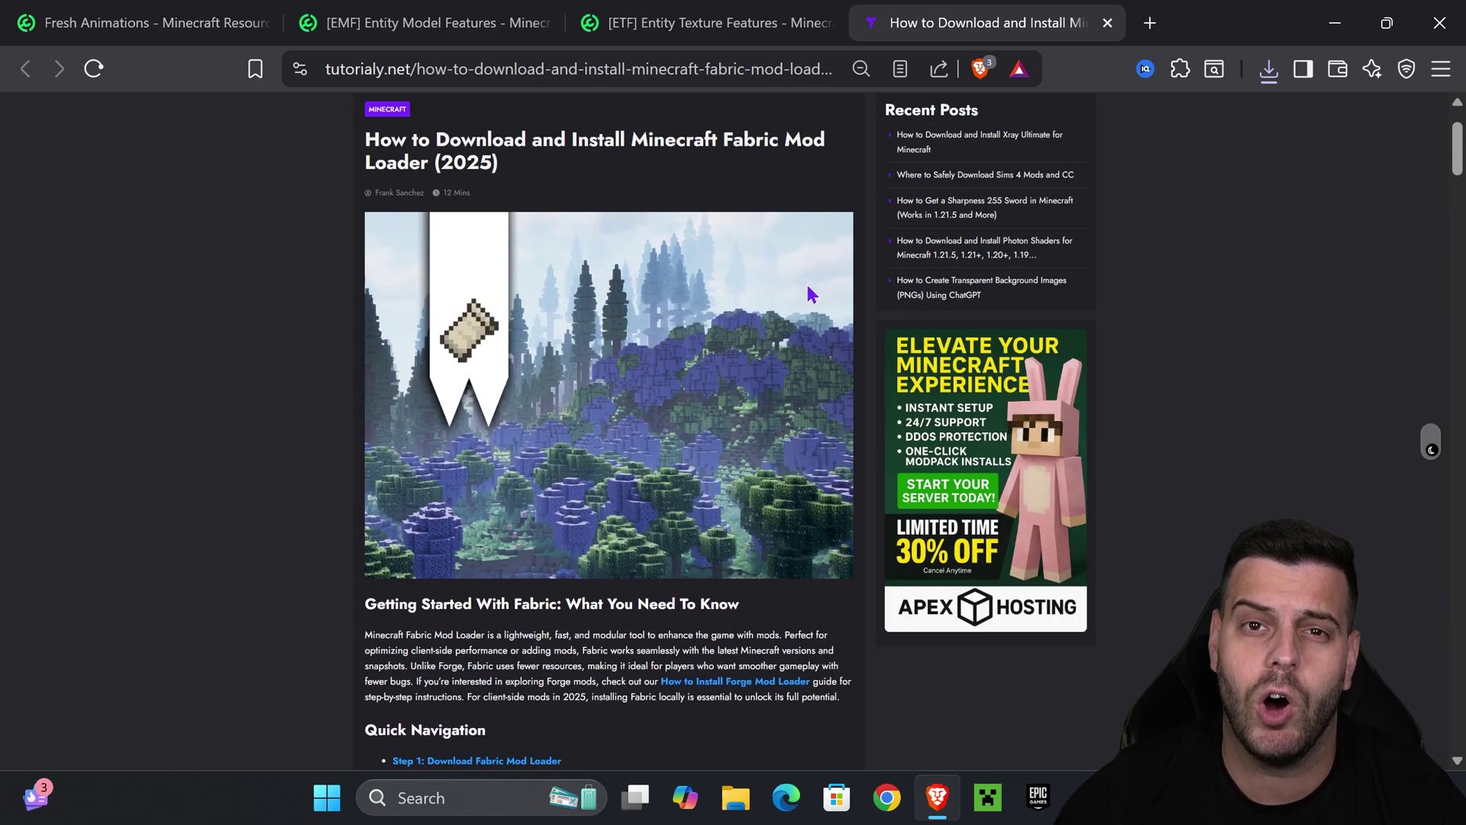
pyautogui.scroll(-3, 779, 408)
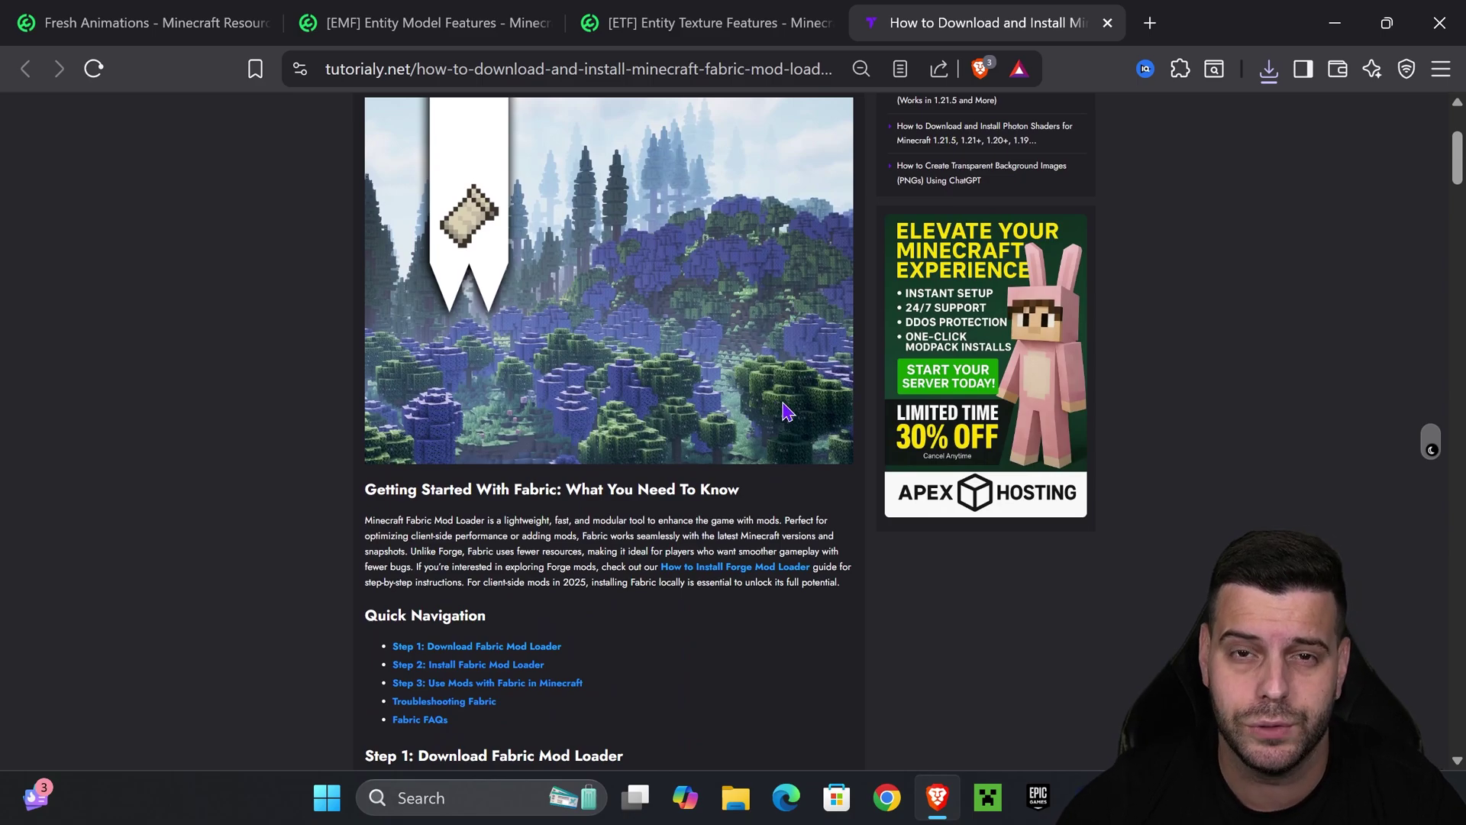
pyautogui.scroll(-2, 779, 412)
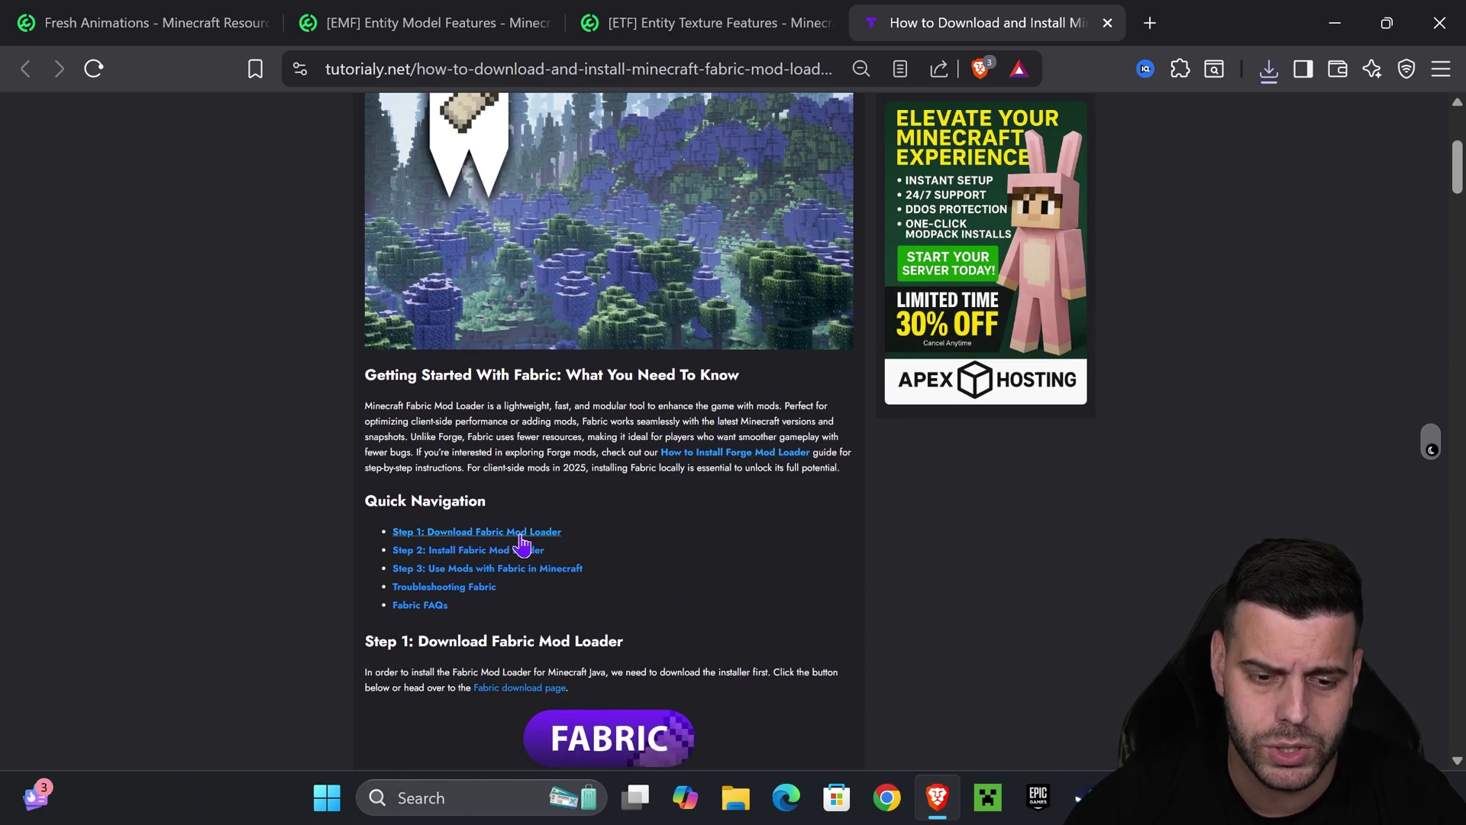
pyautogui.scroll(-6, 603, 292)
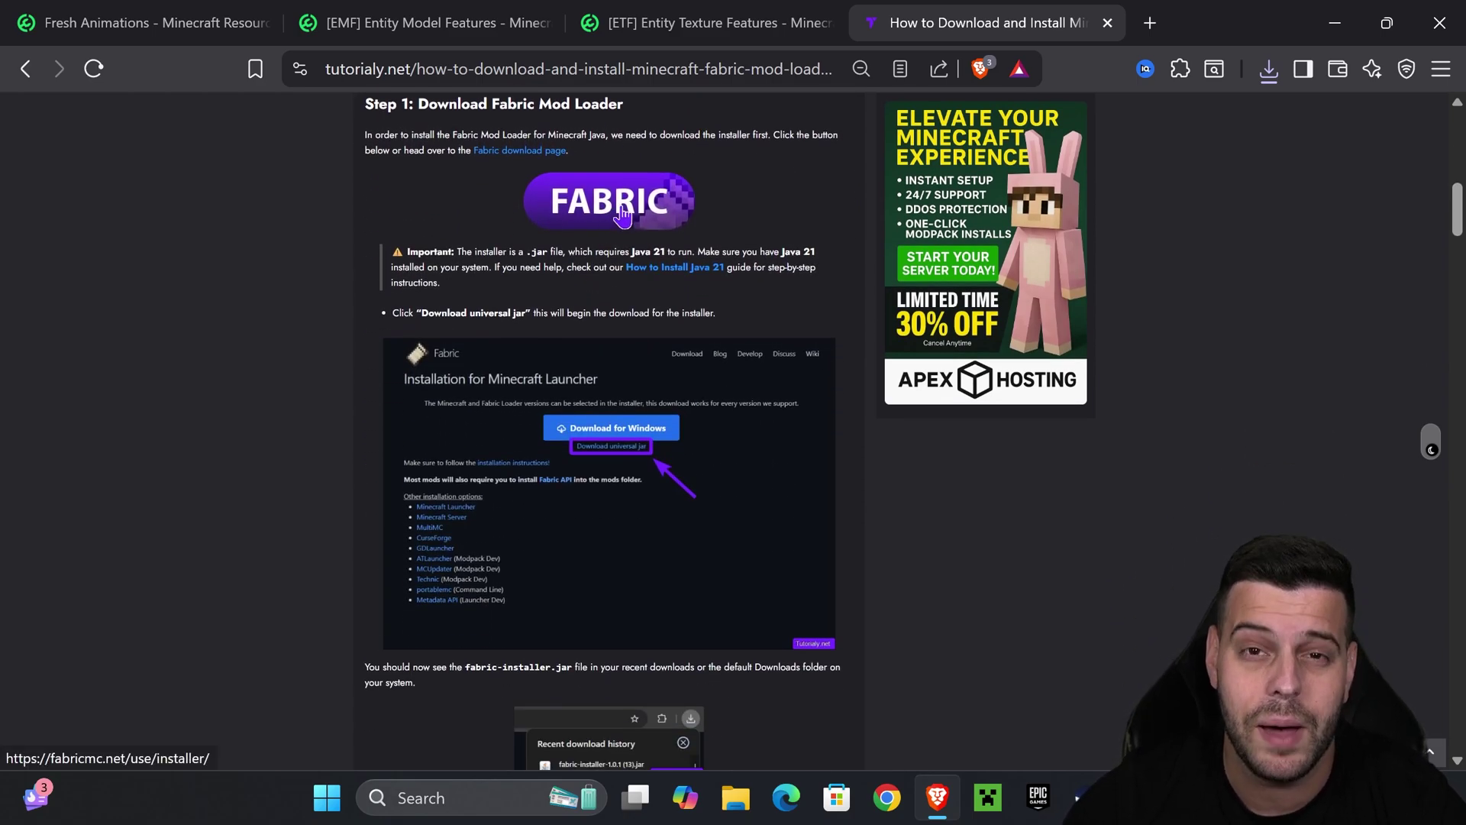
pyautogui.click(617, 220)
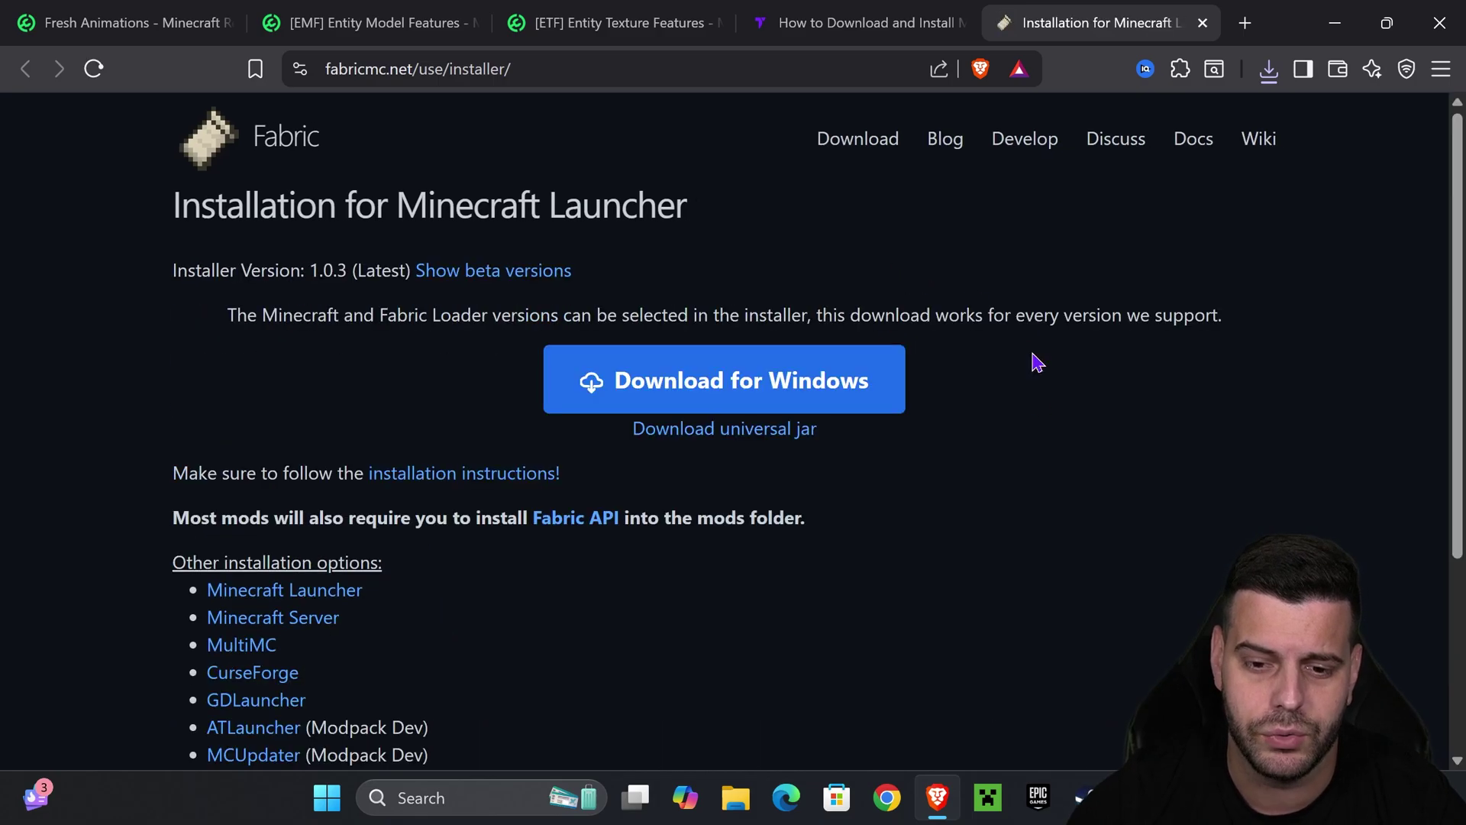
pyautogui.click(742, 443)
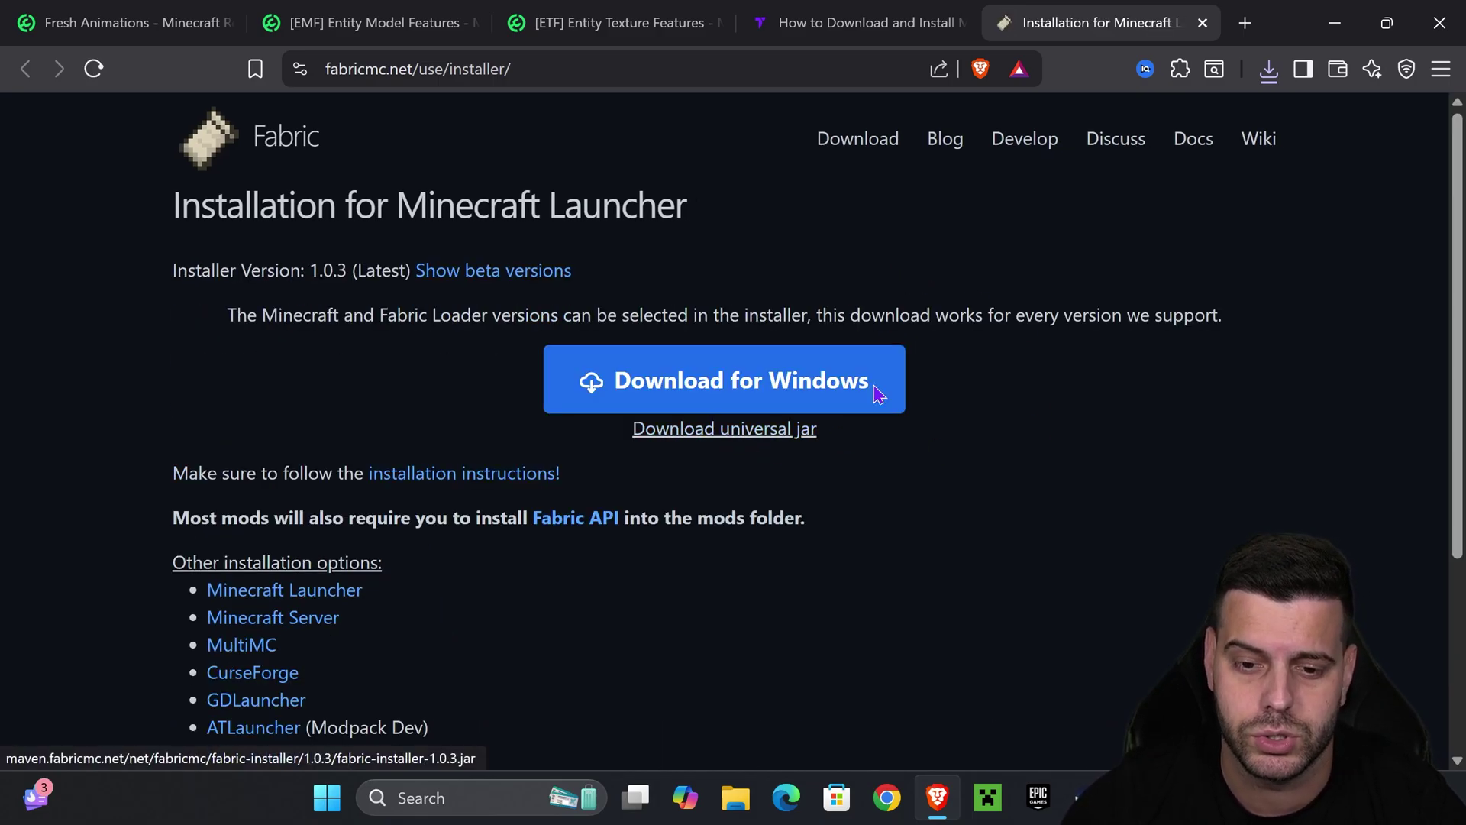
pyautogui.click(539, 501)
# Step: Drag the Fabric installer jar onto the desktop, then minimize the browser with Win+D
pyautogui.moveTo(1291, 29); pyautogui.dragTo(595, 527)
pyautogui.click(556, 552)
pyautogui.moveTo(311, 278); pyautogui.dragTo(1079, 327)
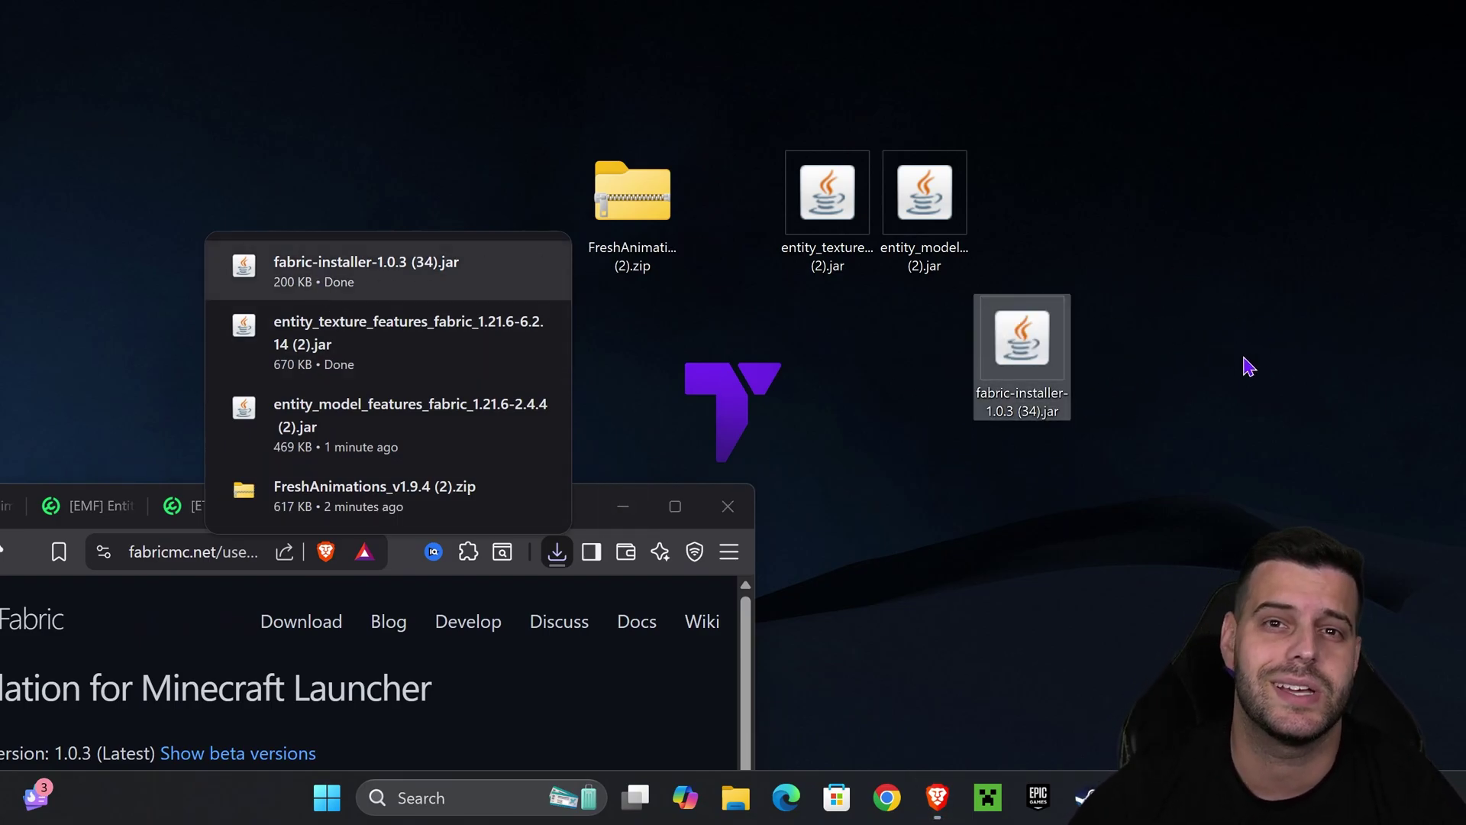
pyautogui.press('super+d')
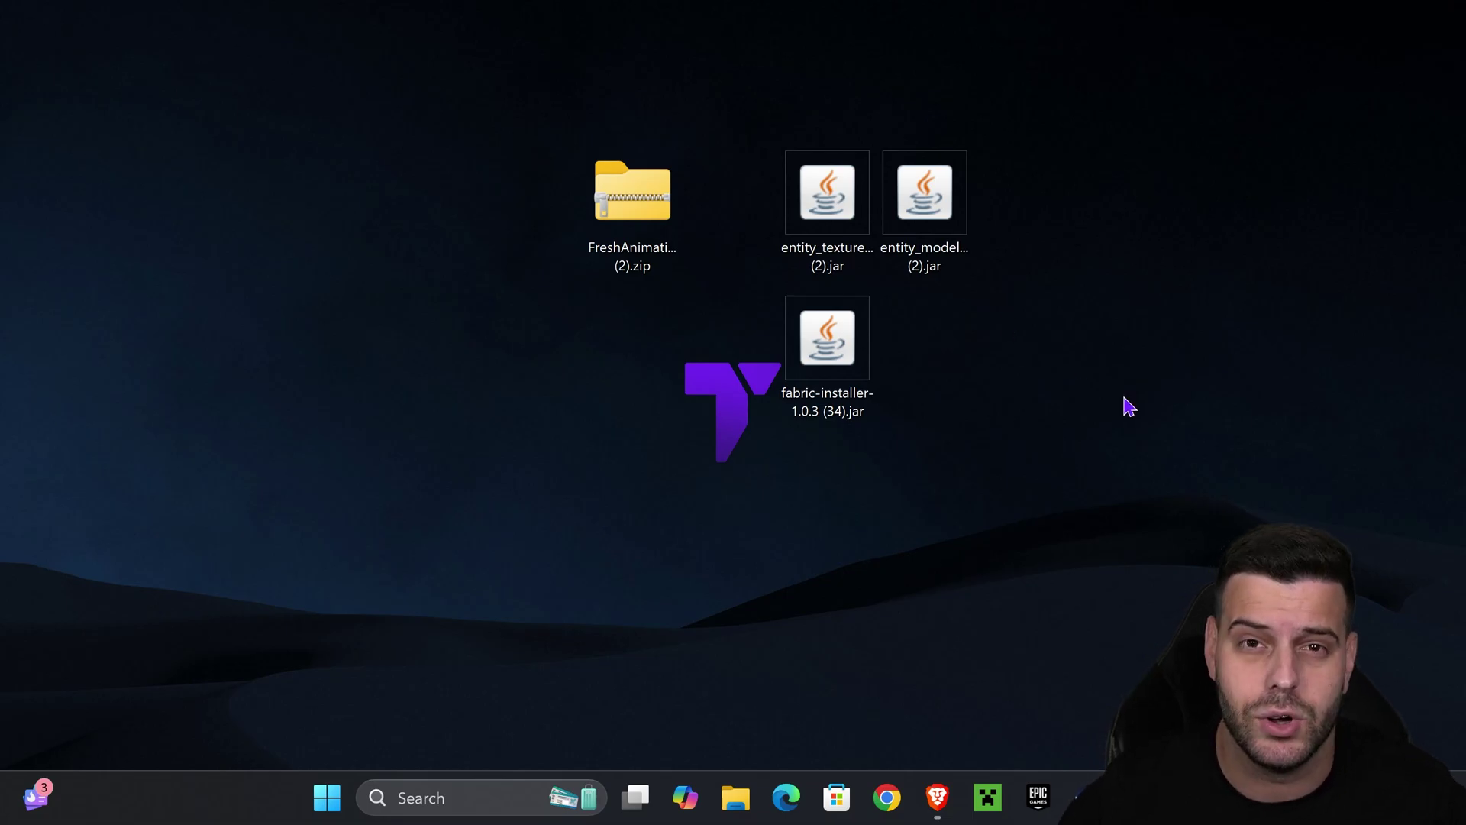
# Step: Launch the Fabric installer and choose Minecraft 1.21.8 with loader 0.16.14
pyautogui.doubleClick(833, 349)
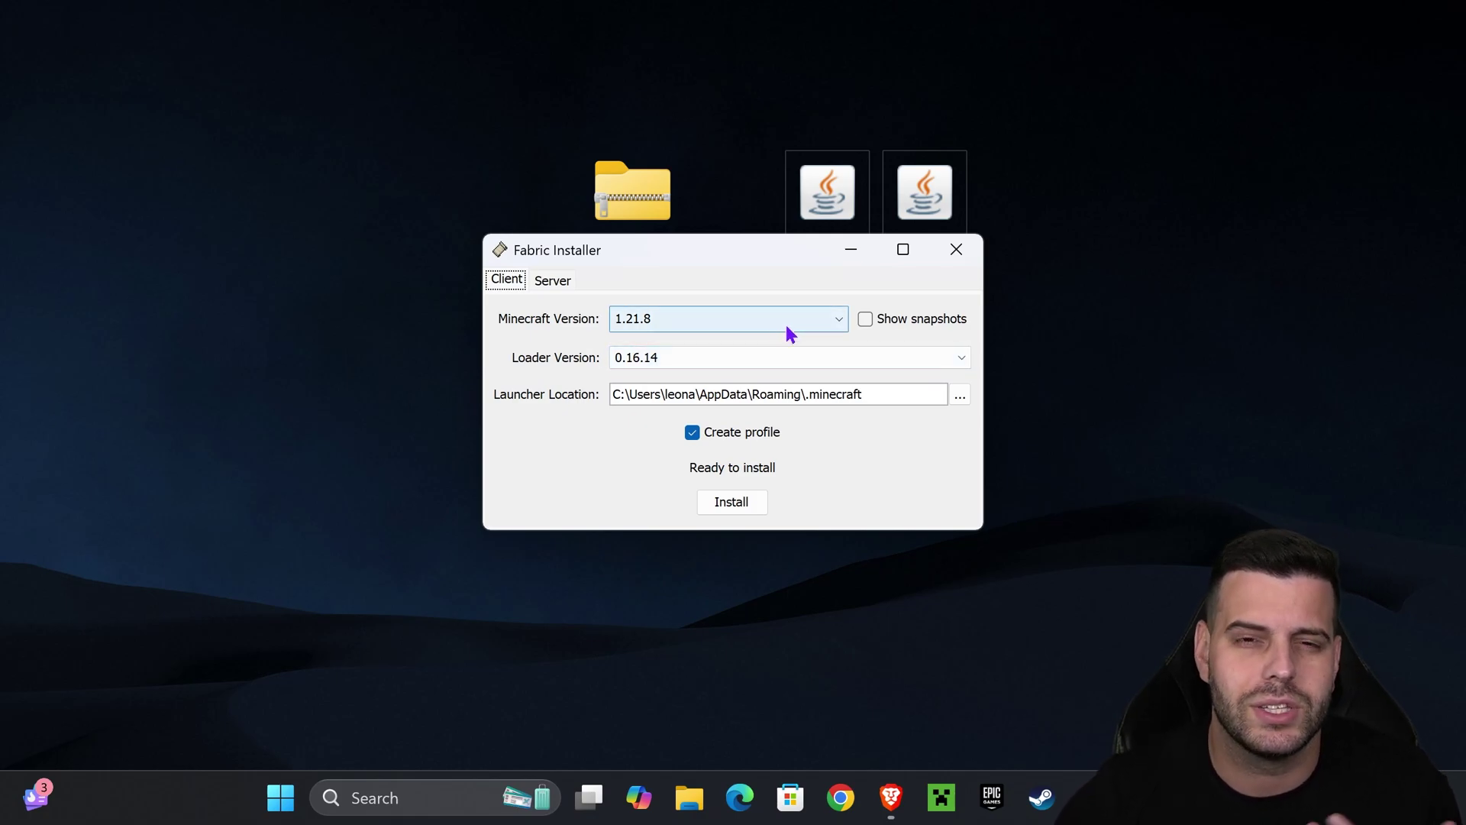
pyautogui.click(640, 322)
pyautogui.click(642, 339)
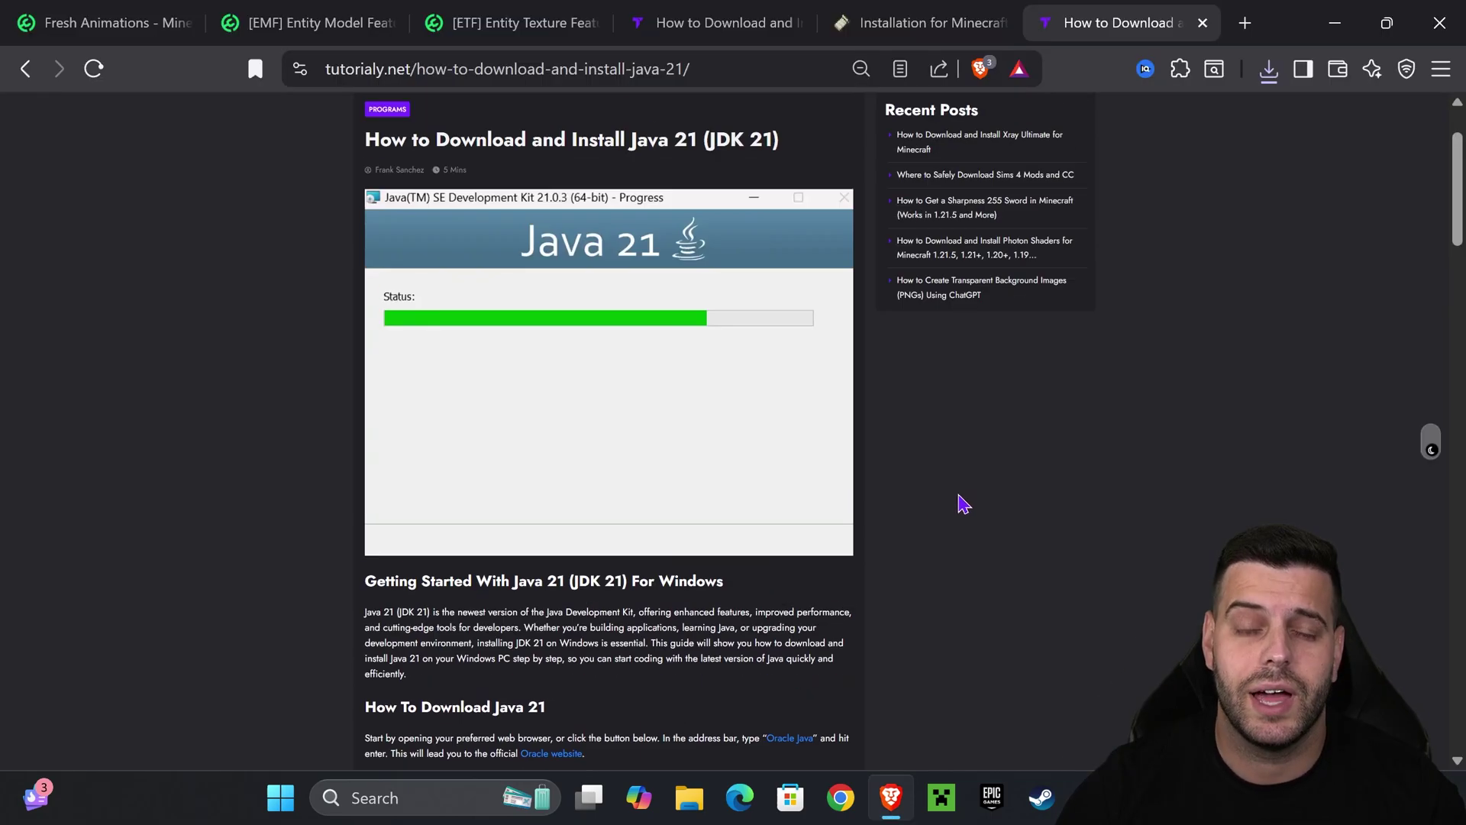
pyautogui.scroll(1, 909, 497)
# Step: Scroll through the Java 21 (JDK 21) install guide, then minimize the browser
pyautogui.scroll(-3, 959, 530)
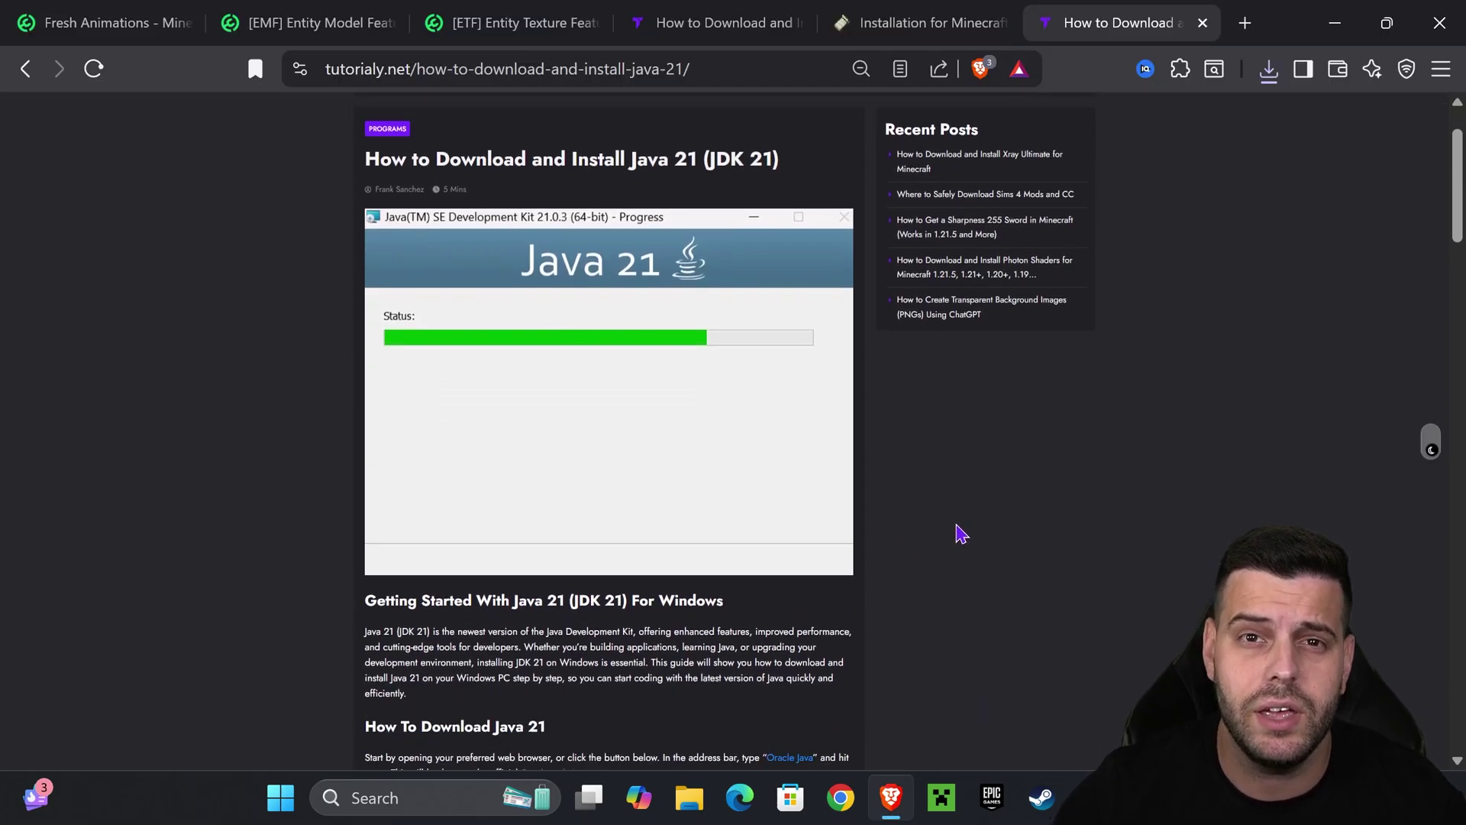
pyautogui.scroll(-3, 1036, 508)
pyautogui.scroll(6, 955, 508)
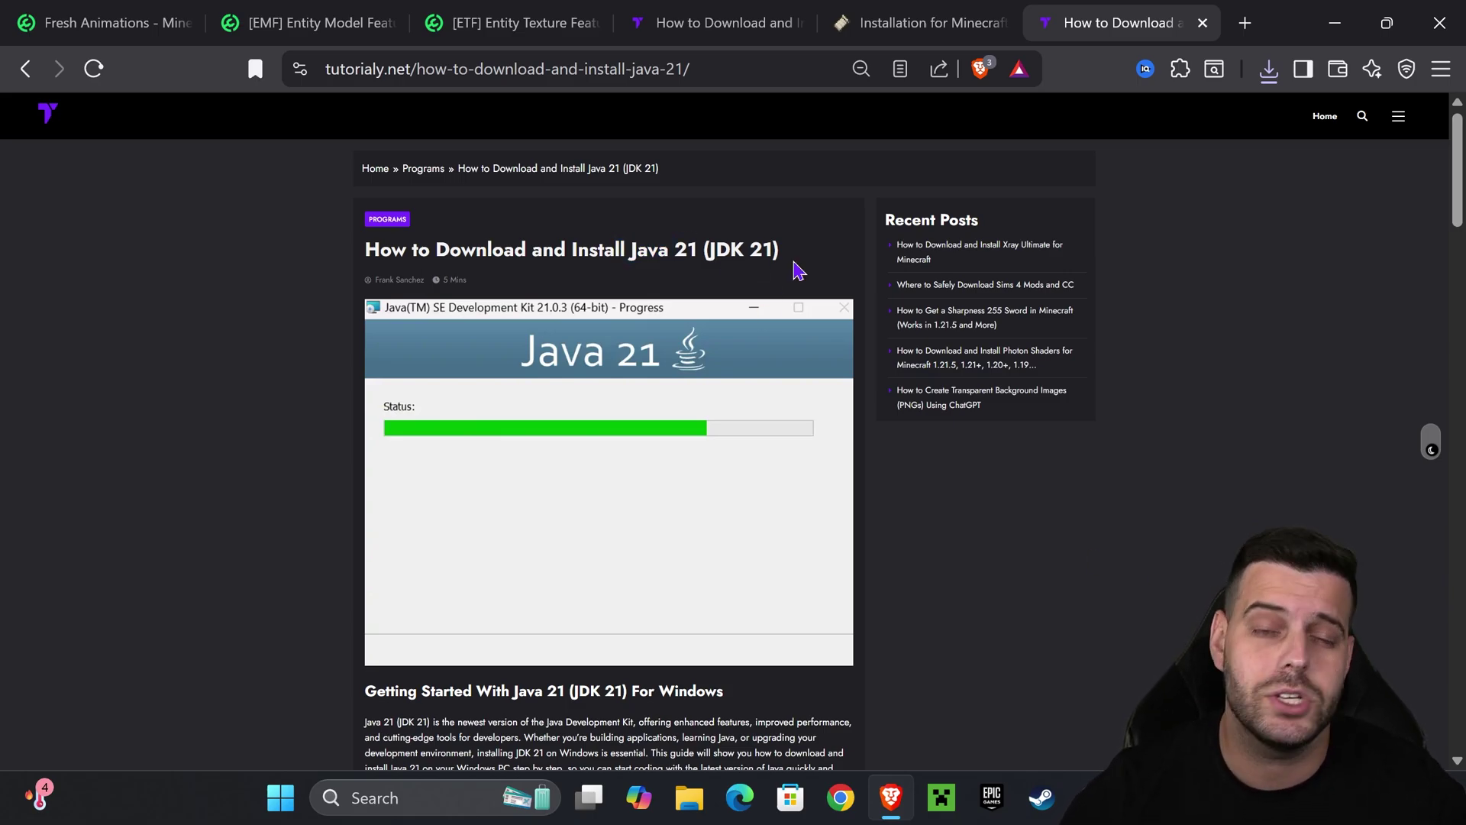
pyautogui.scroll(-15, 876, 360)
pyautogui.scroll(-2, 1077, 321)
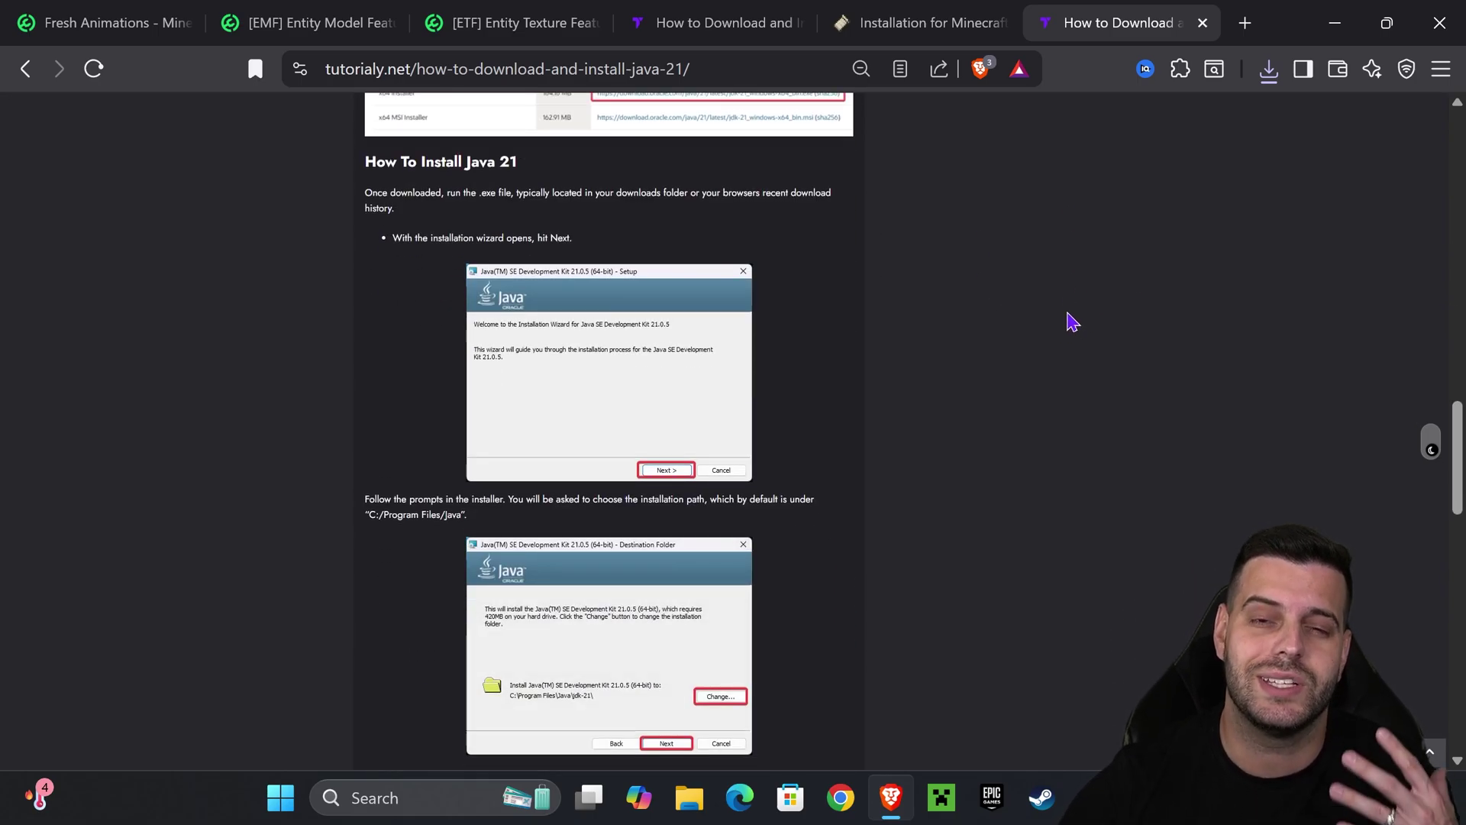
pyautogui.scroll(-1, 1068, 332)
pyautogui.scroll(-3, 1069, 387)
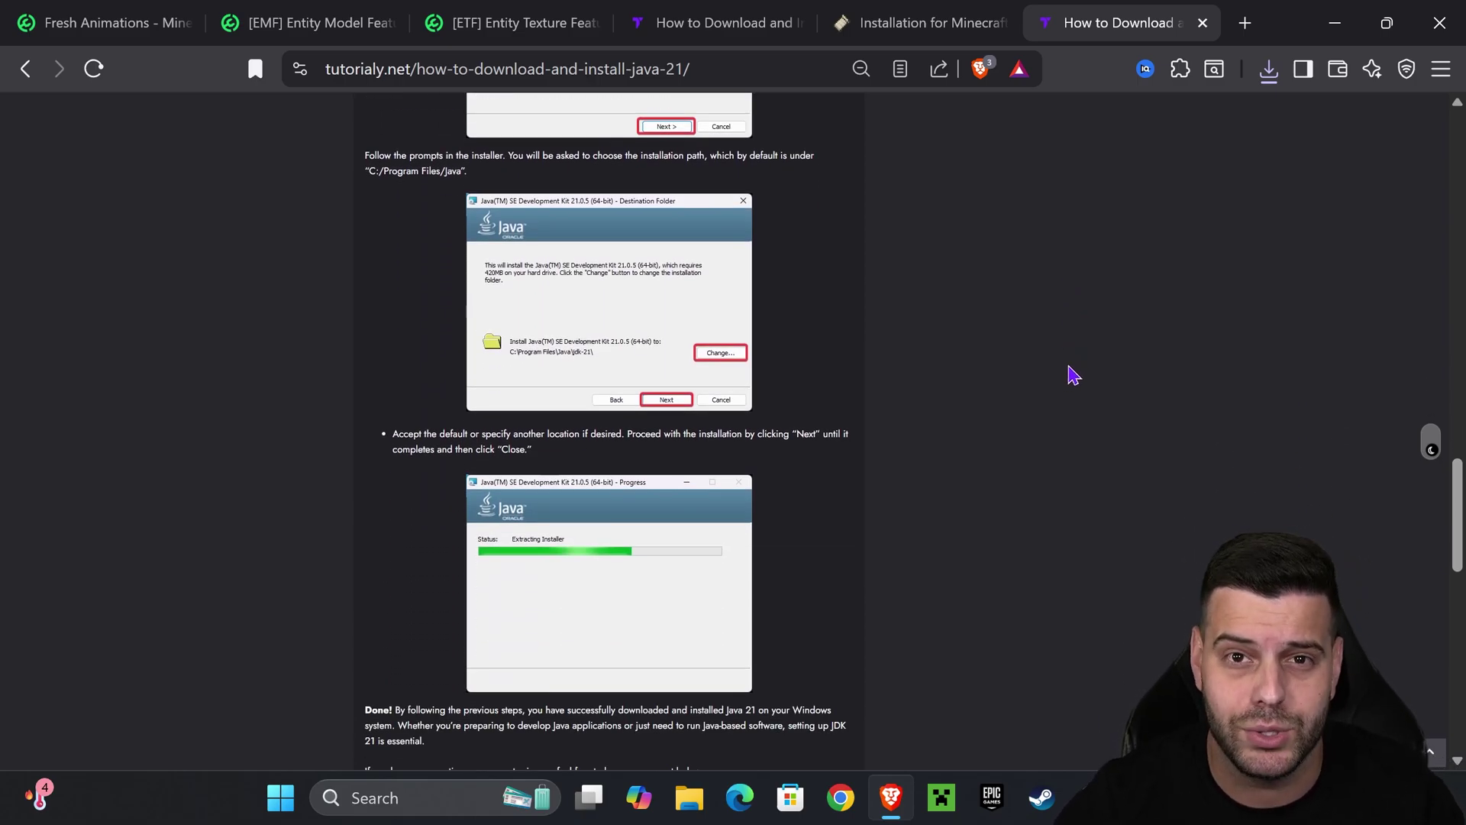
pyautogui.scroll(15, 764, 382)
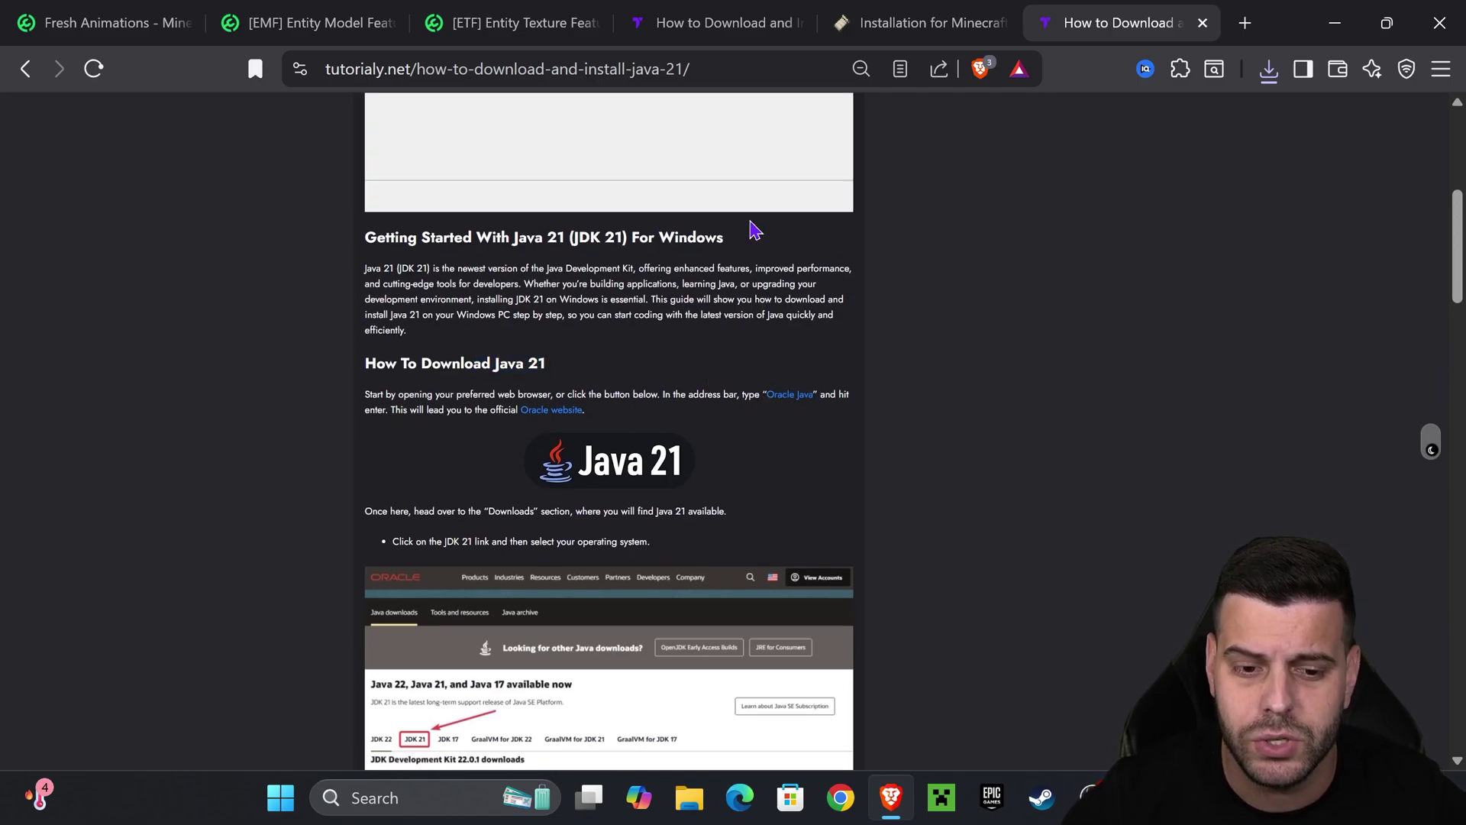
pyautogui.scroll(-10, 1008, 275)
pyautogui.scroll(10, 989, 268)
pyautogui.scroll(-18, 1077, 235)
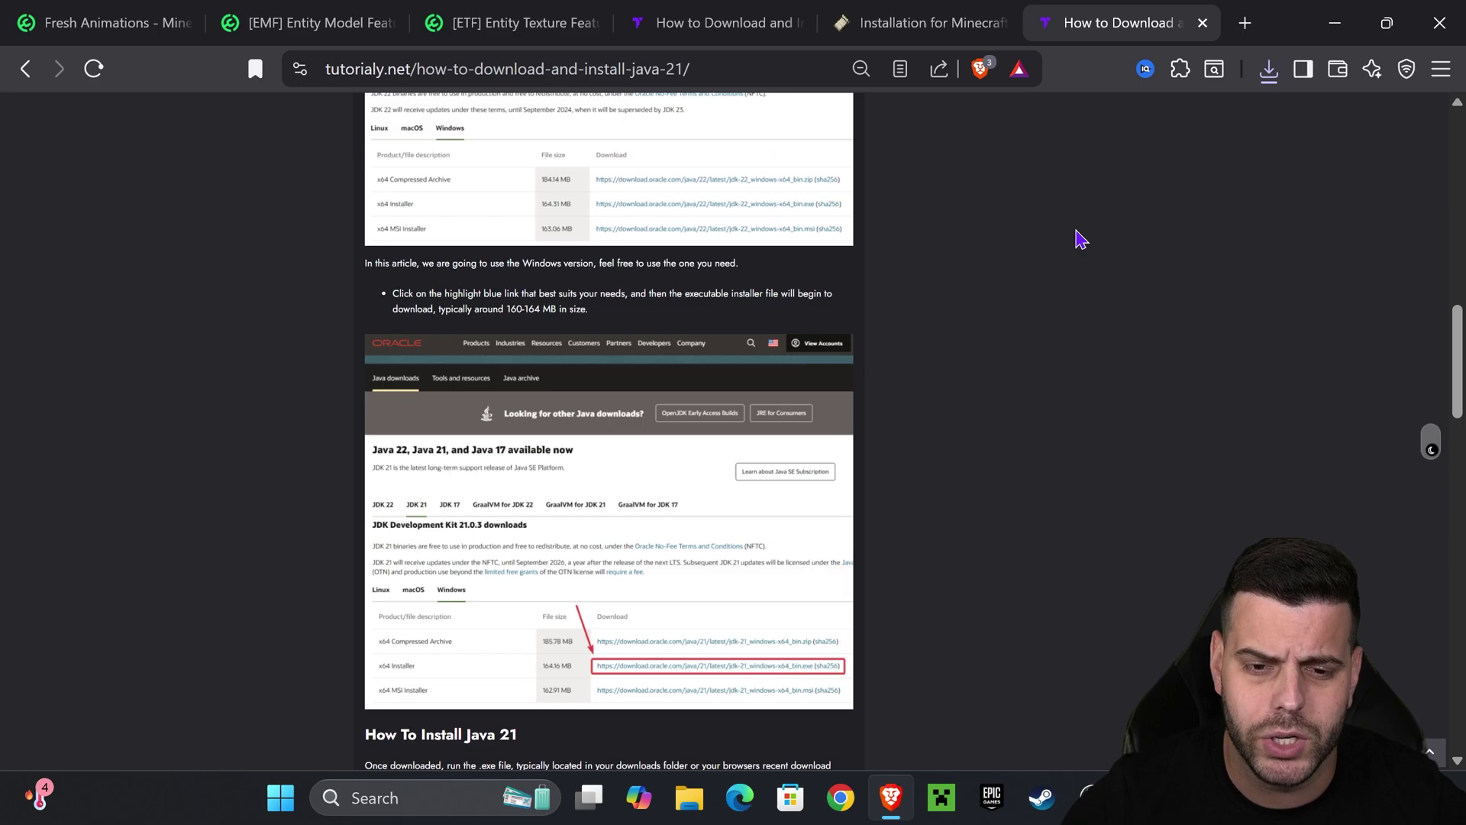
pyautogui.scroll(7, 761, 280)
pyautogui.scroll(-12, 707, 383)
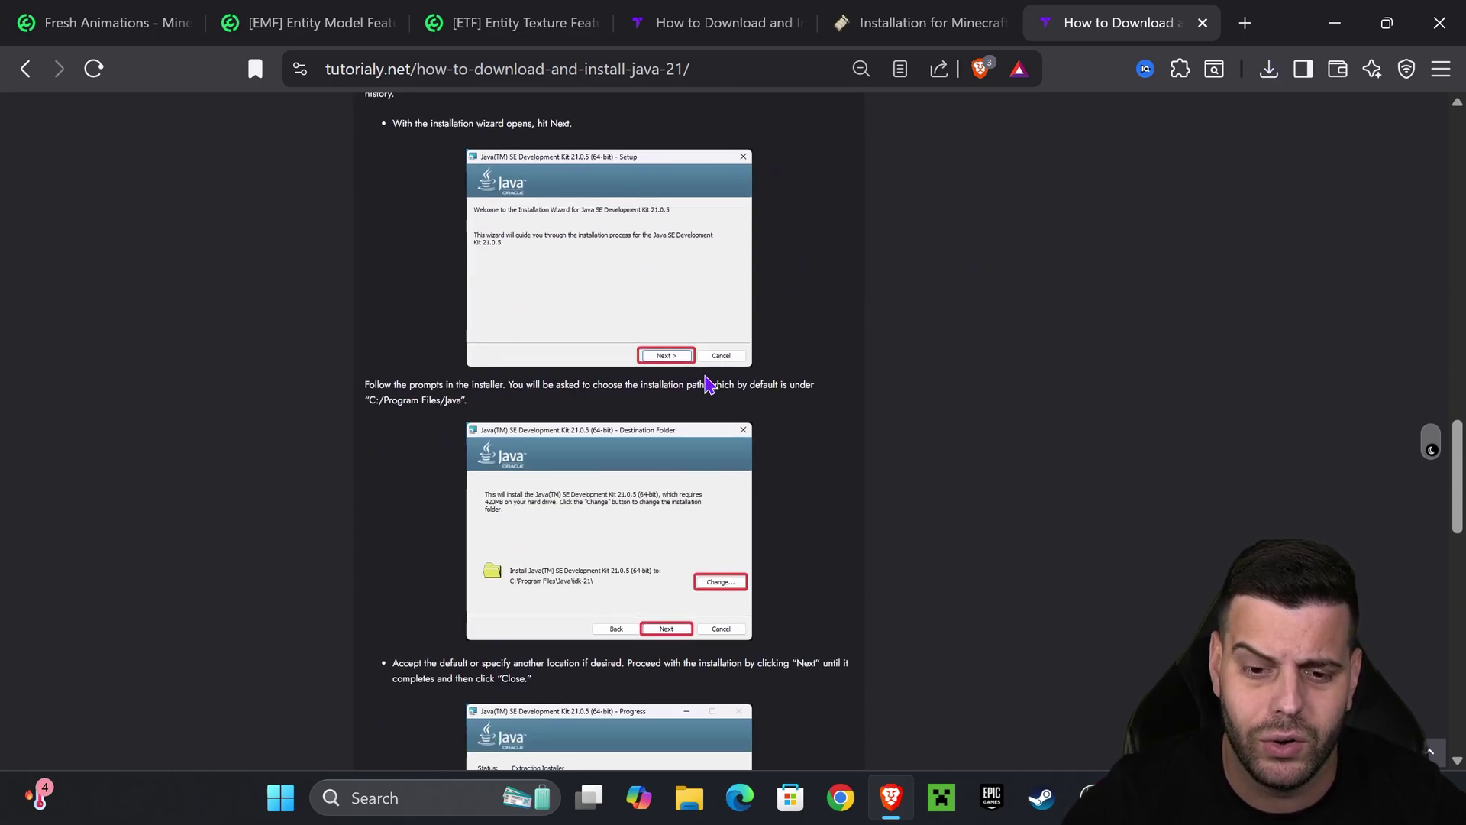
pyautogui.click(1350, 23)
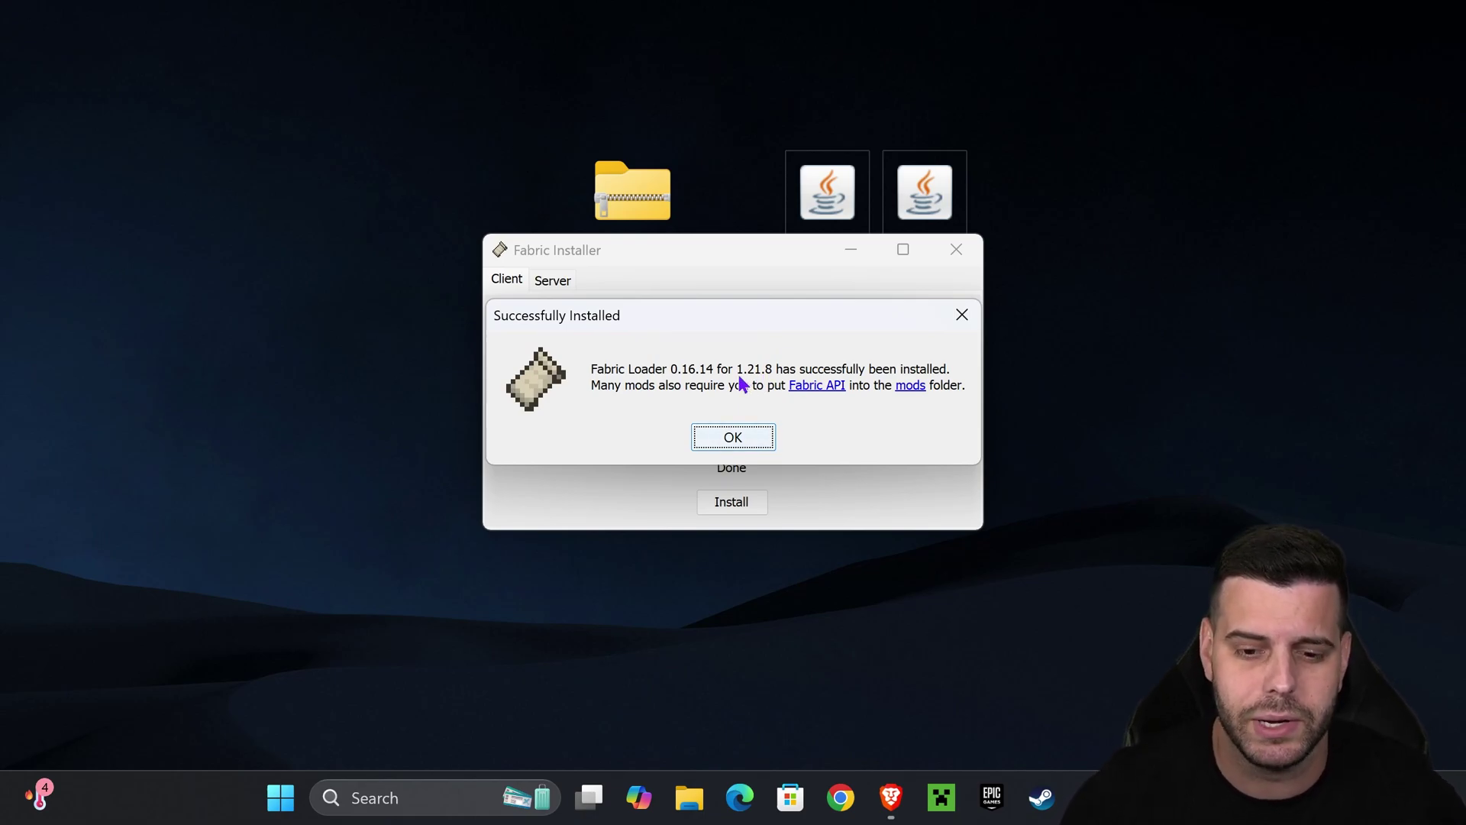
# Step: Dismiss the Successfully Installed message, close the installer and delete its jar from the desktop
pyautogui.click(753, 438)
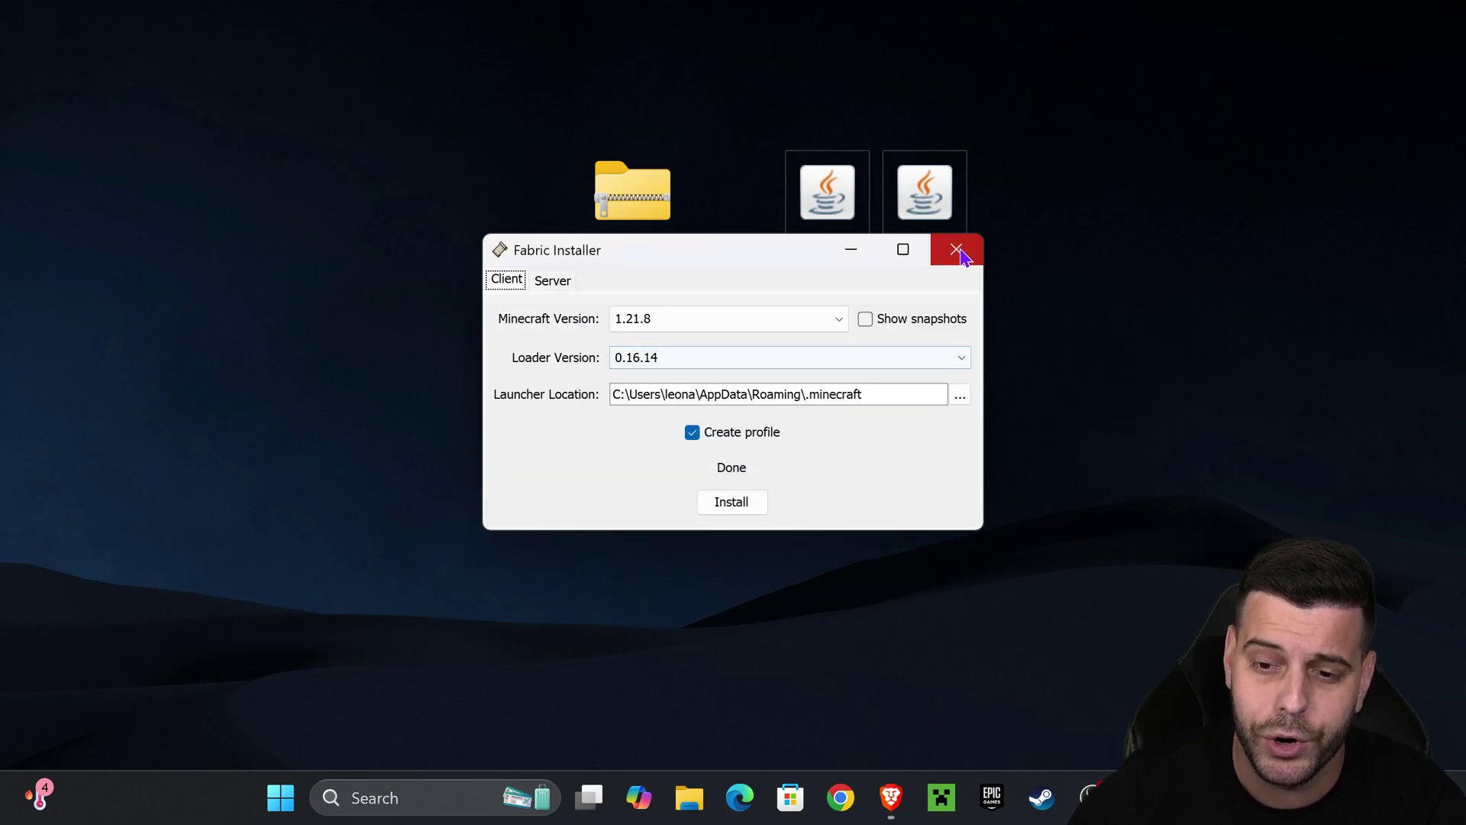
pyautogui.click(956, 249)
pyautogui.moveTo(1176, 522); pyautogui.dragTo(798, 389)
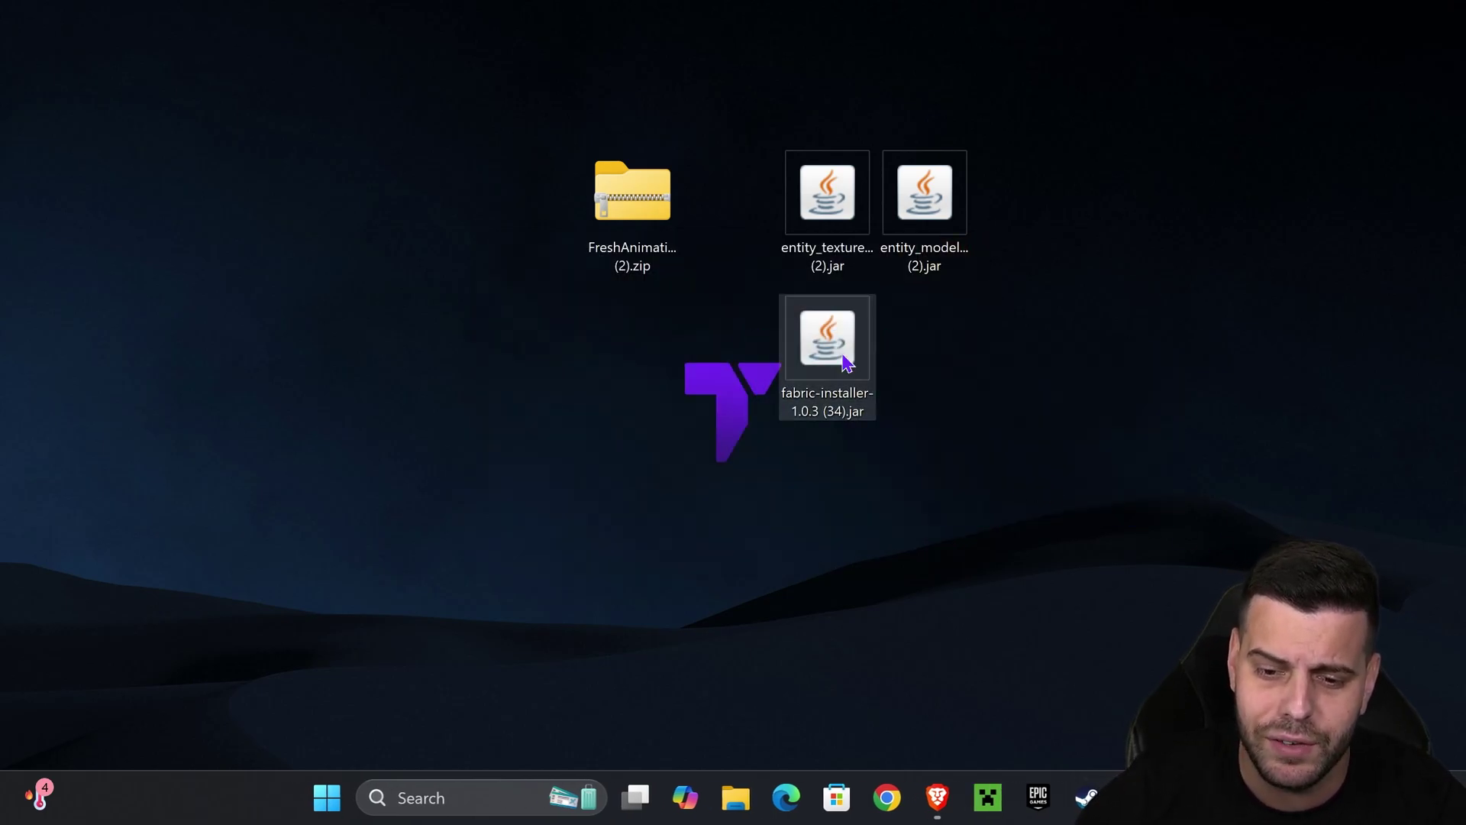
pyautogui.press('Delete')
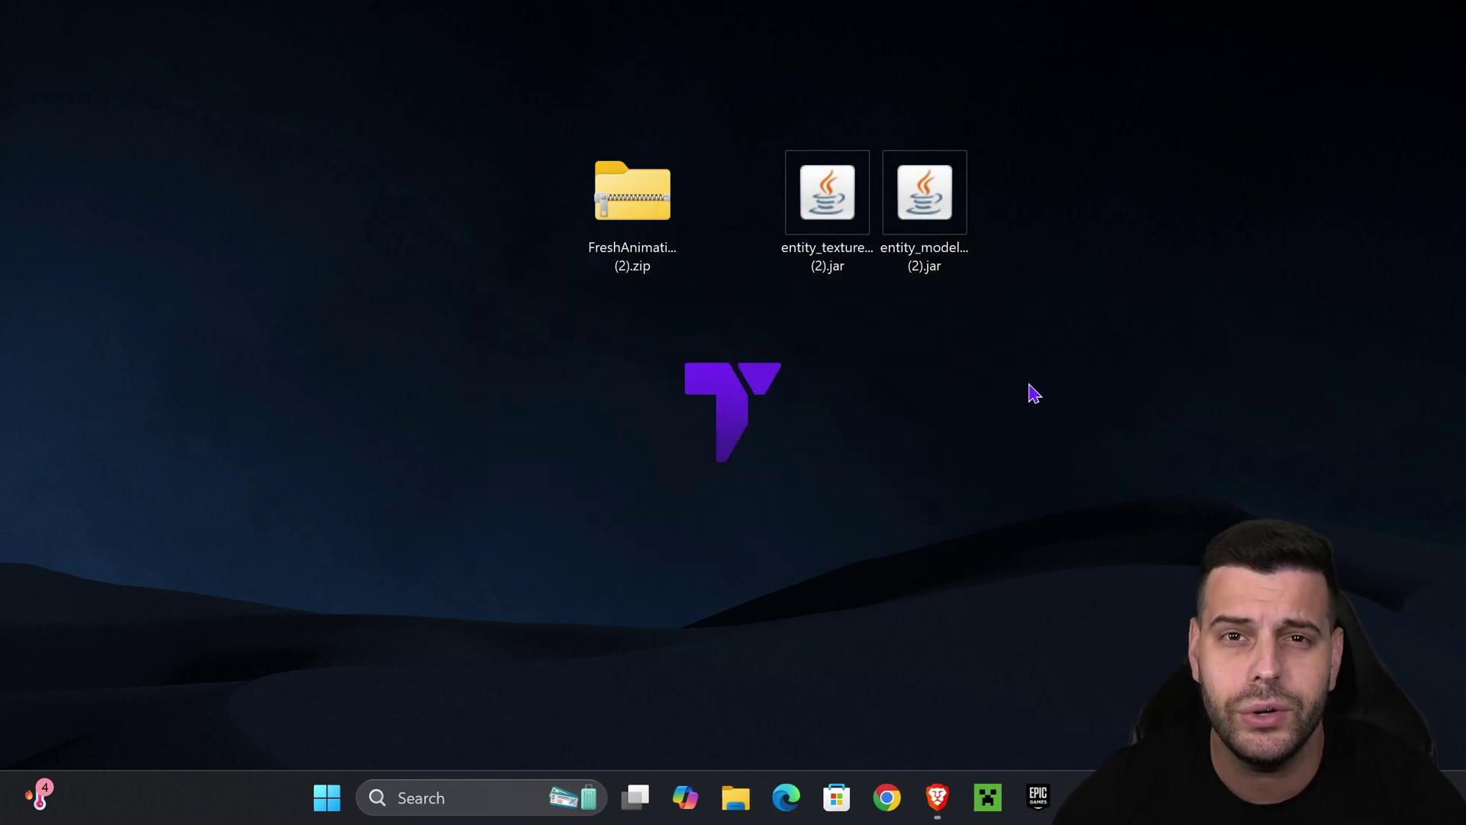
# Step: Check the remaining entity jars and FreshAnimations zip, then start the Minecraft Launcher
pyautogui.moveTo(1063, 402); pyautogui.dragTo(763, 252)
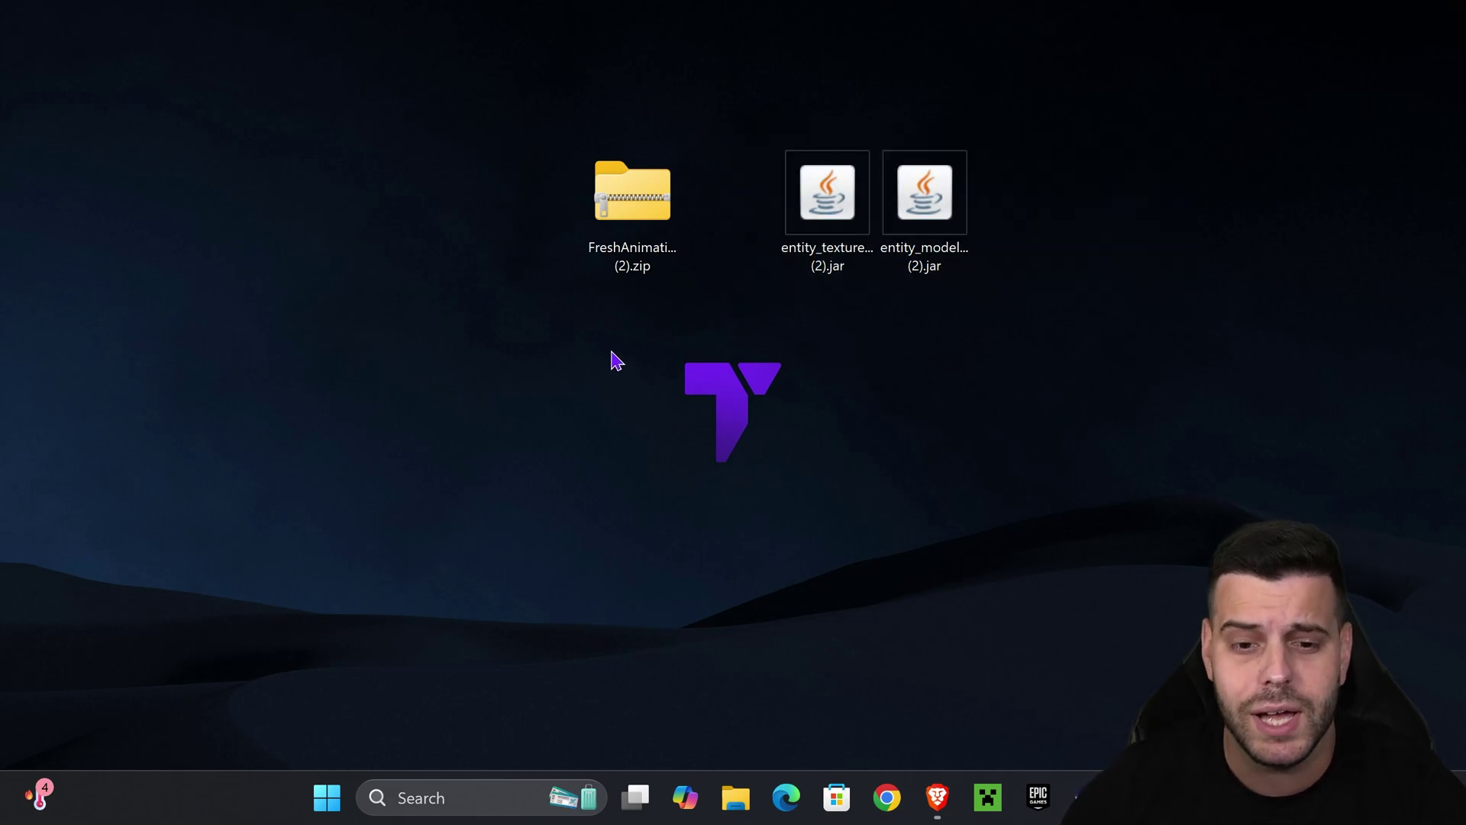
pyautogui.moveTo(609, 360); pyautogui.dragTo(641, 83)
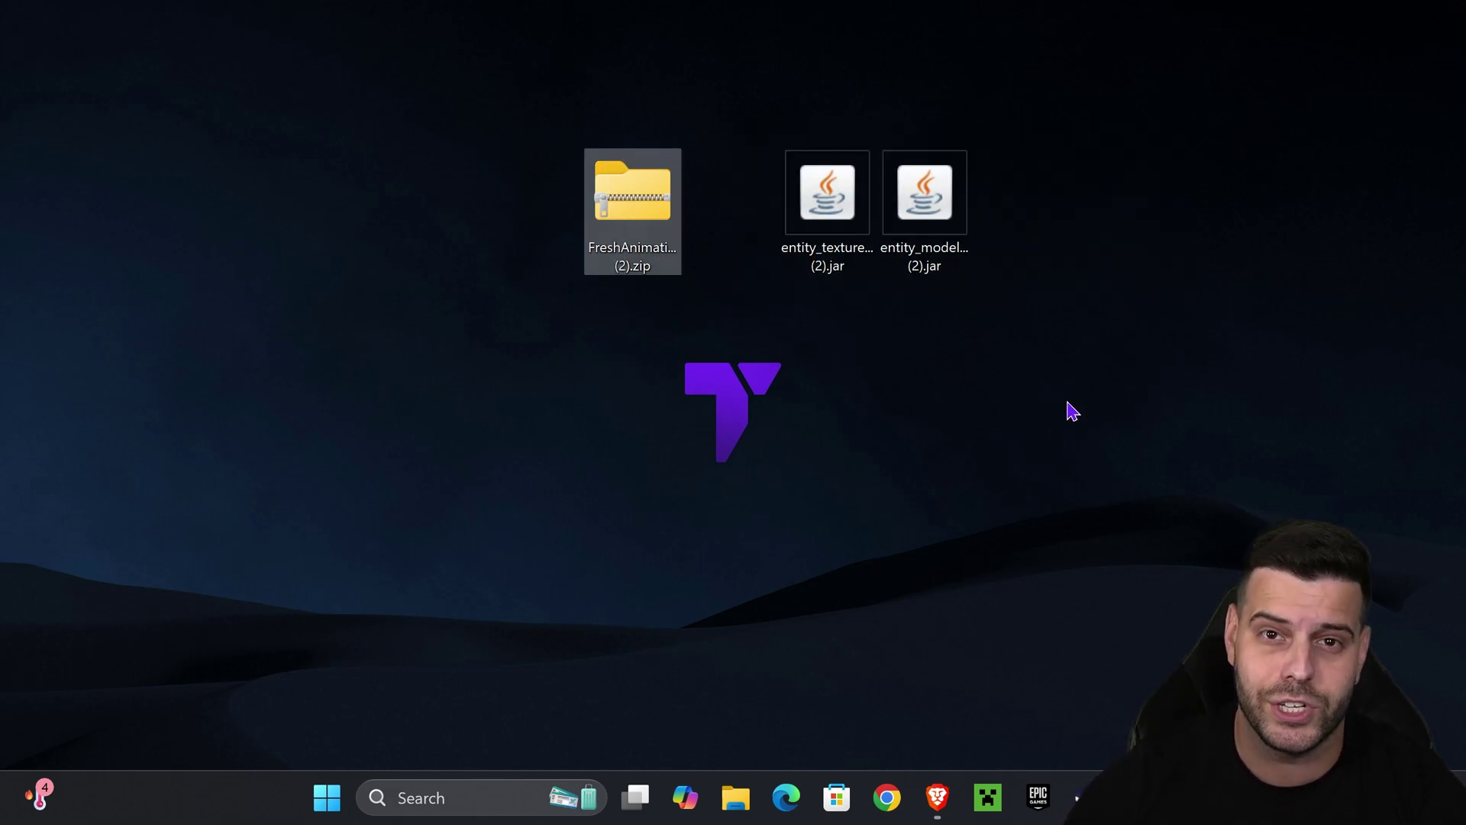
pyautogui.click(988, 797)
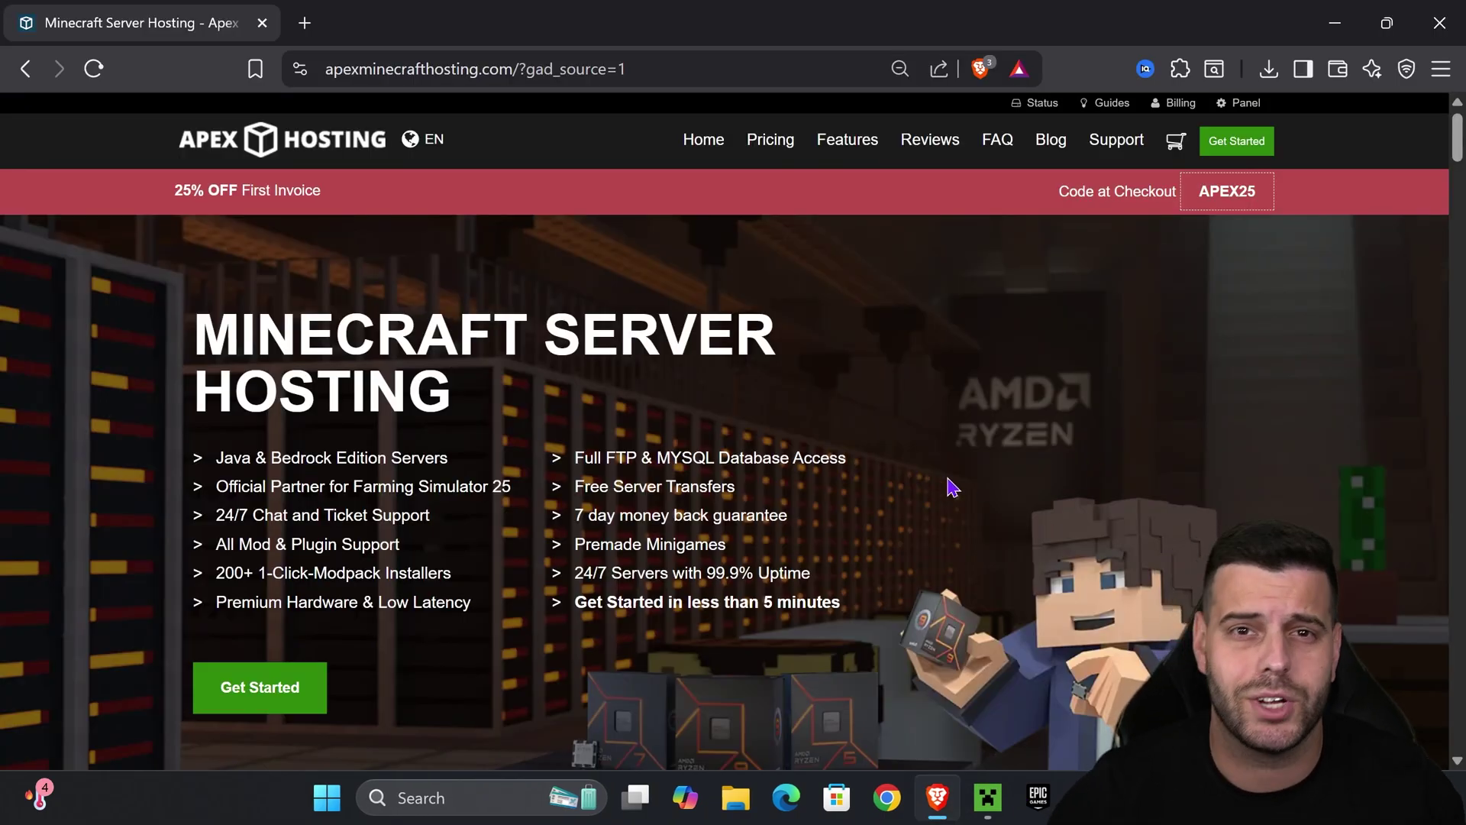
# Step: Minimize the Apex Hosting page and bring the Minecraft Launcher back to the front
pyautogui.scroll(-5, 949, 484)
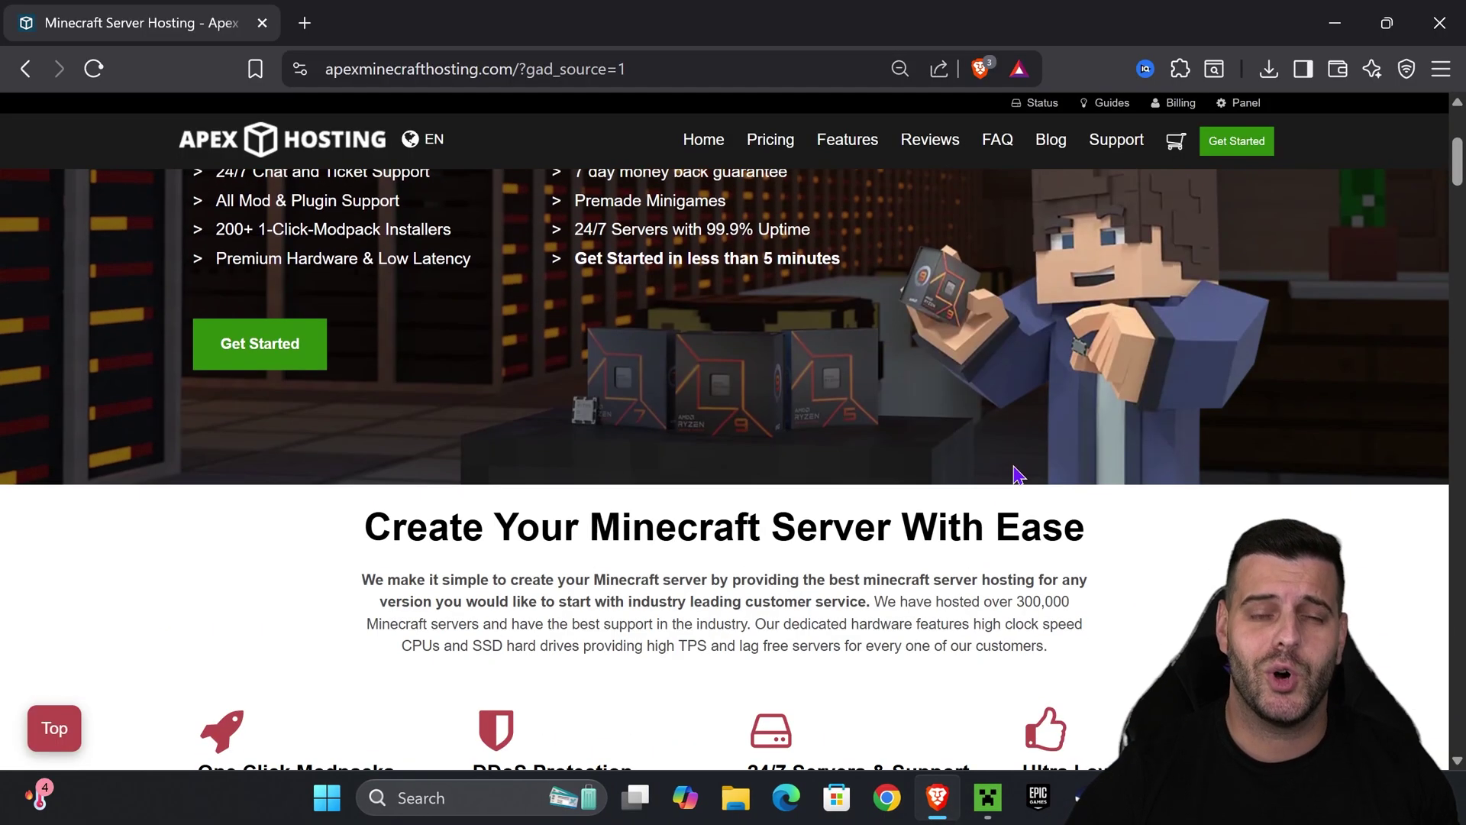
pyautogui.scroll(5, 992, 504)
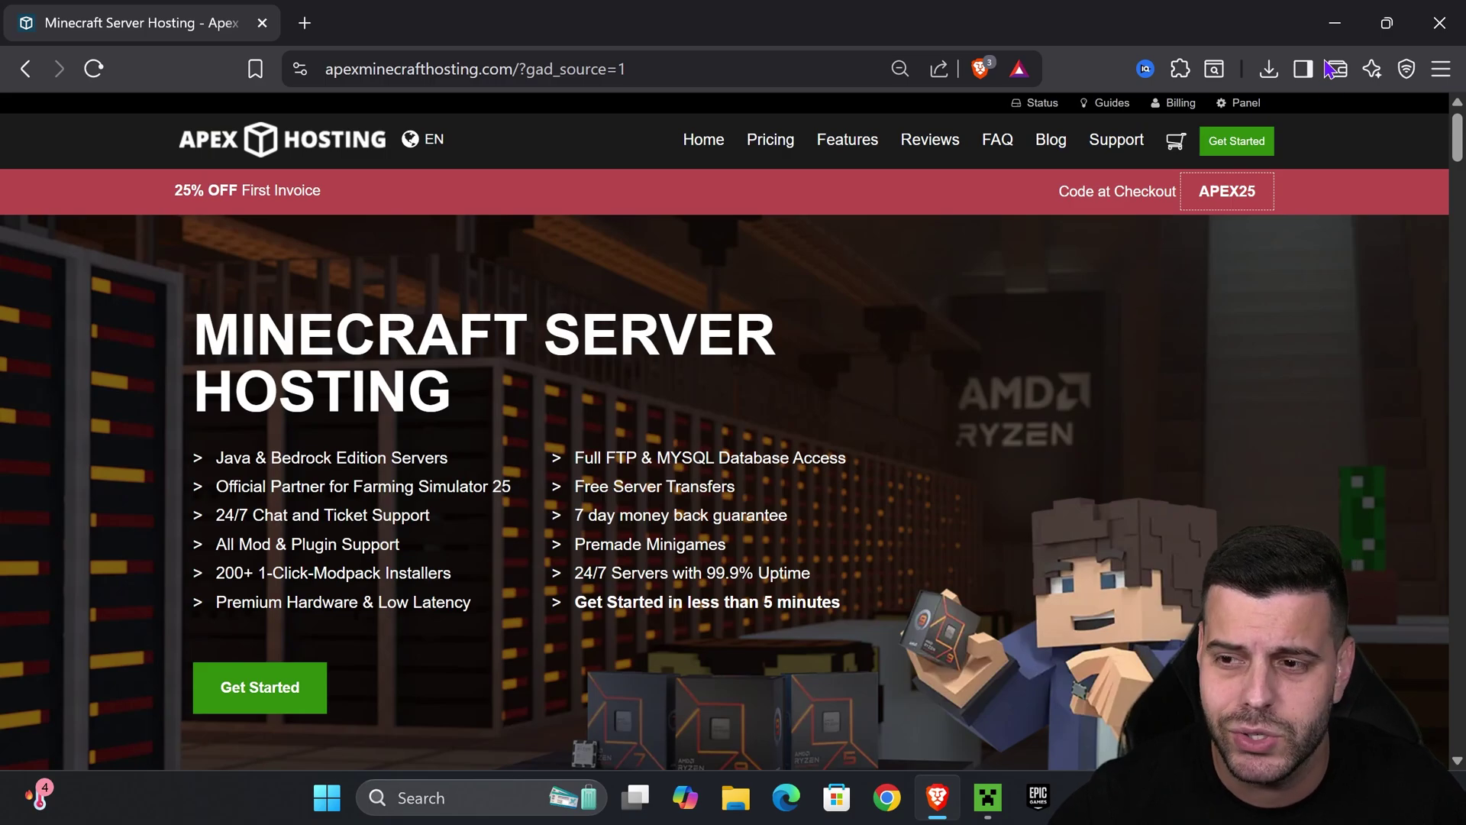
pyautogui.click(1335, 23)
pyautogui.click(987, 798)
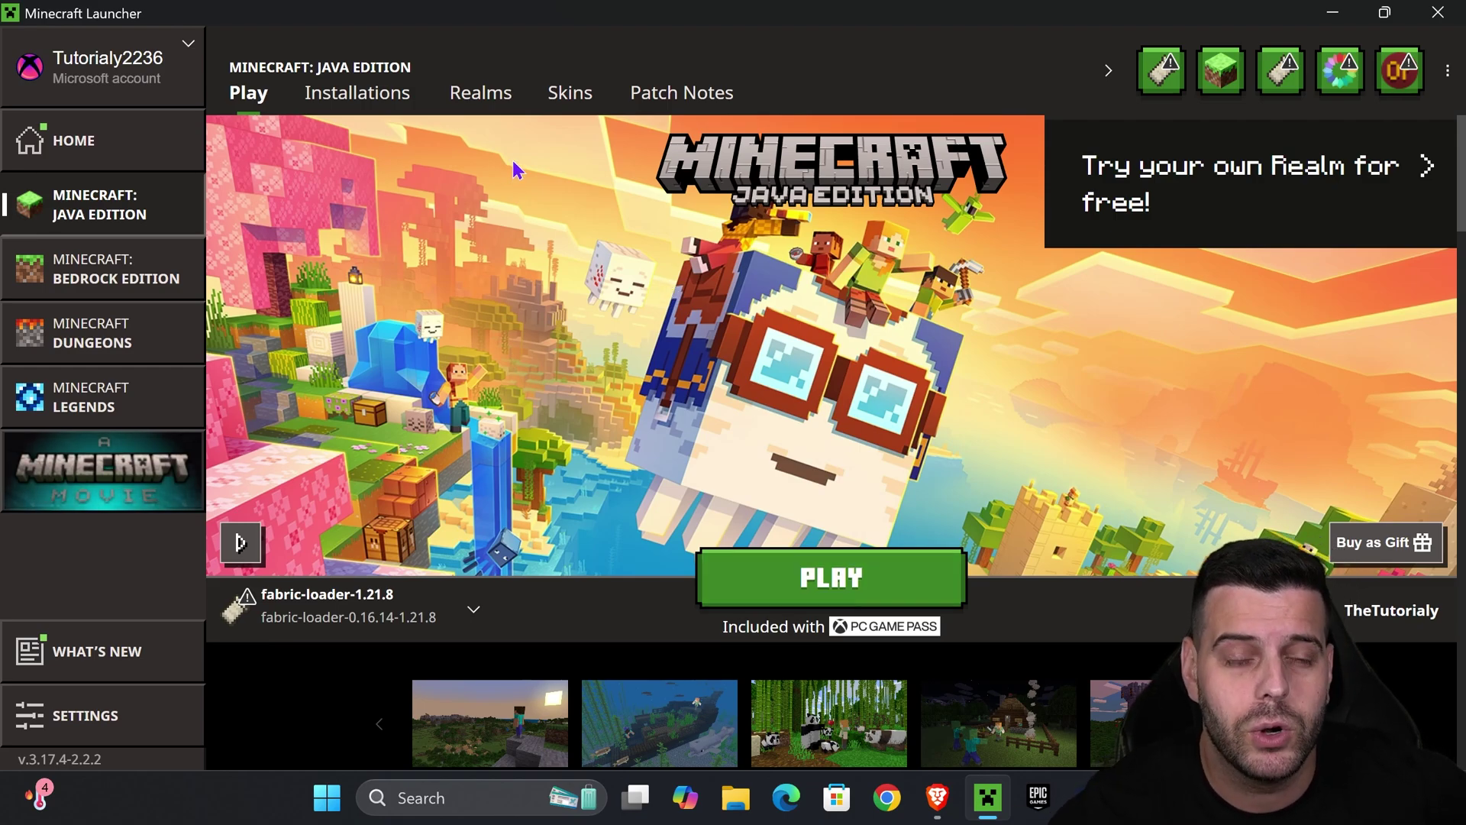
# Step: In Installations, toggle the Modded filter and open the fabric-loader-1.21.8 game folder
pyautogui.click(374, 102)
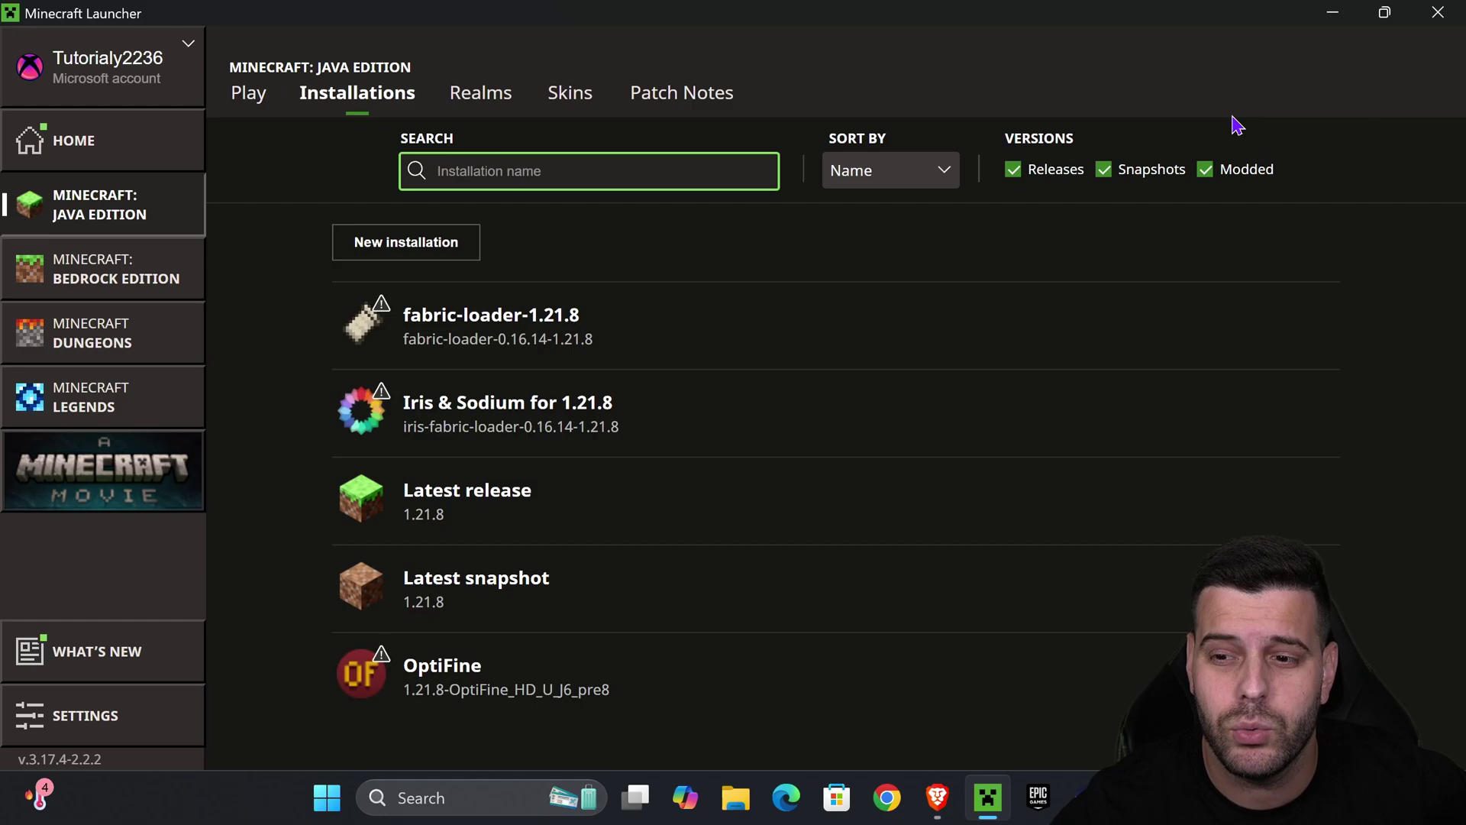
pyautogui.click(1206, 169)
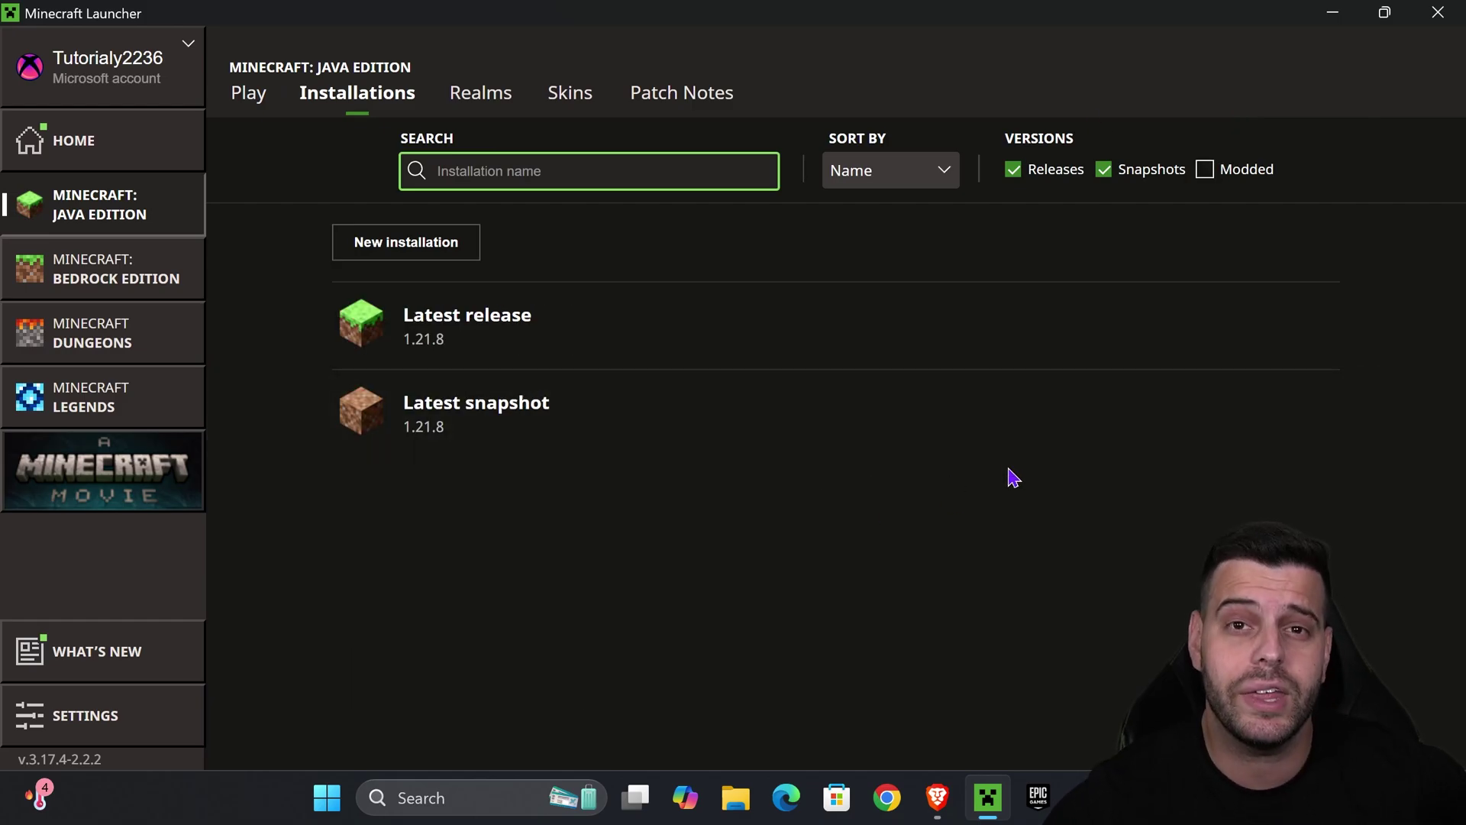
pyautogui.click(1205, 170)
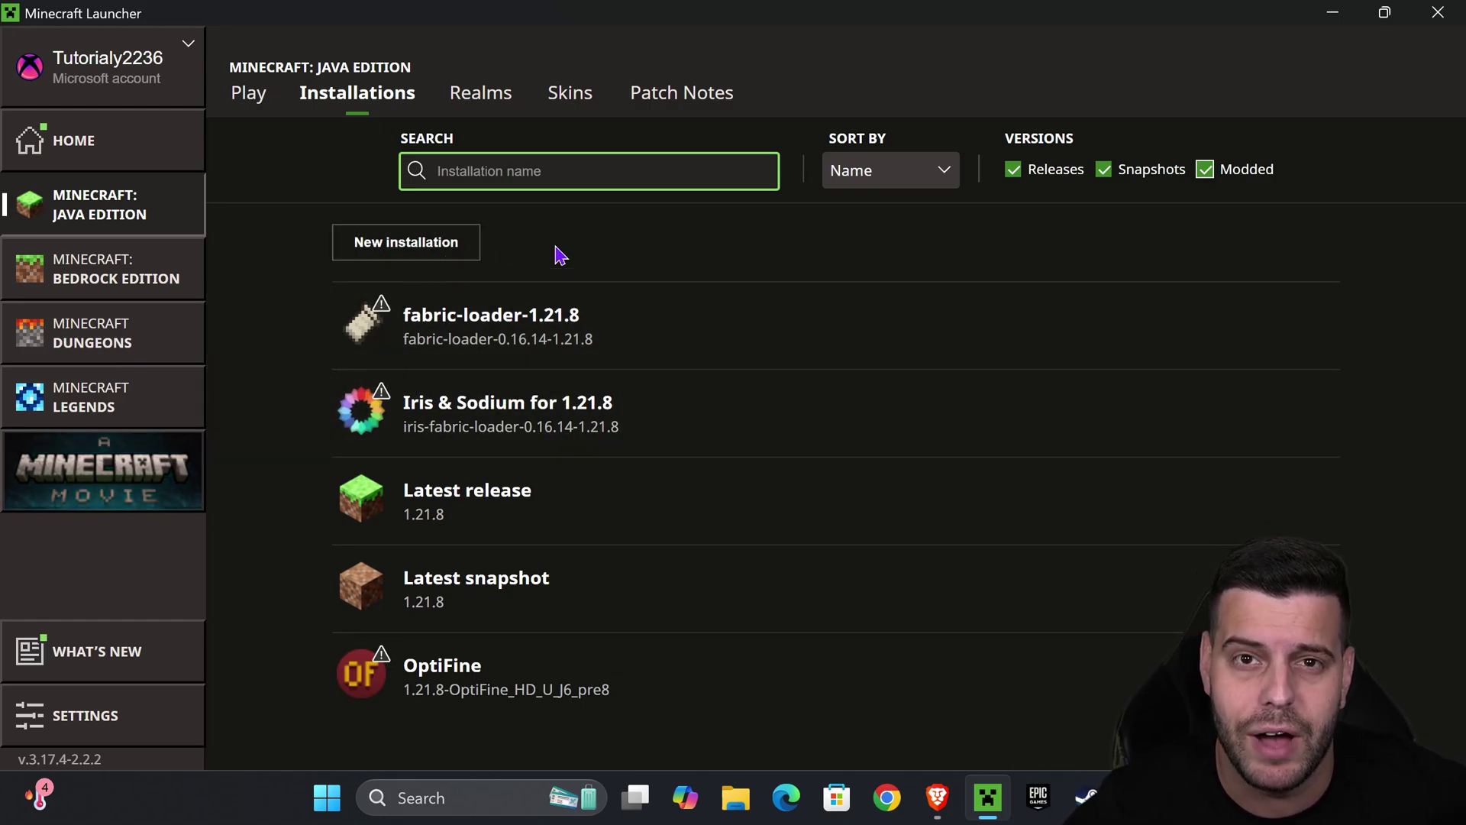
pyautogui.moveTo(698, 342)
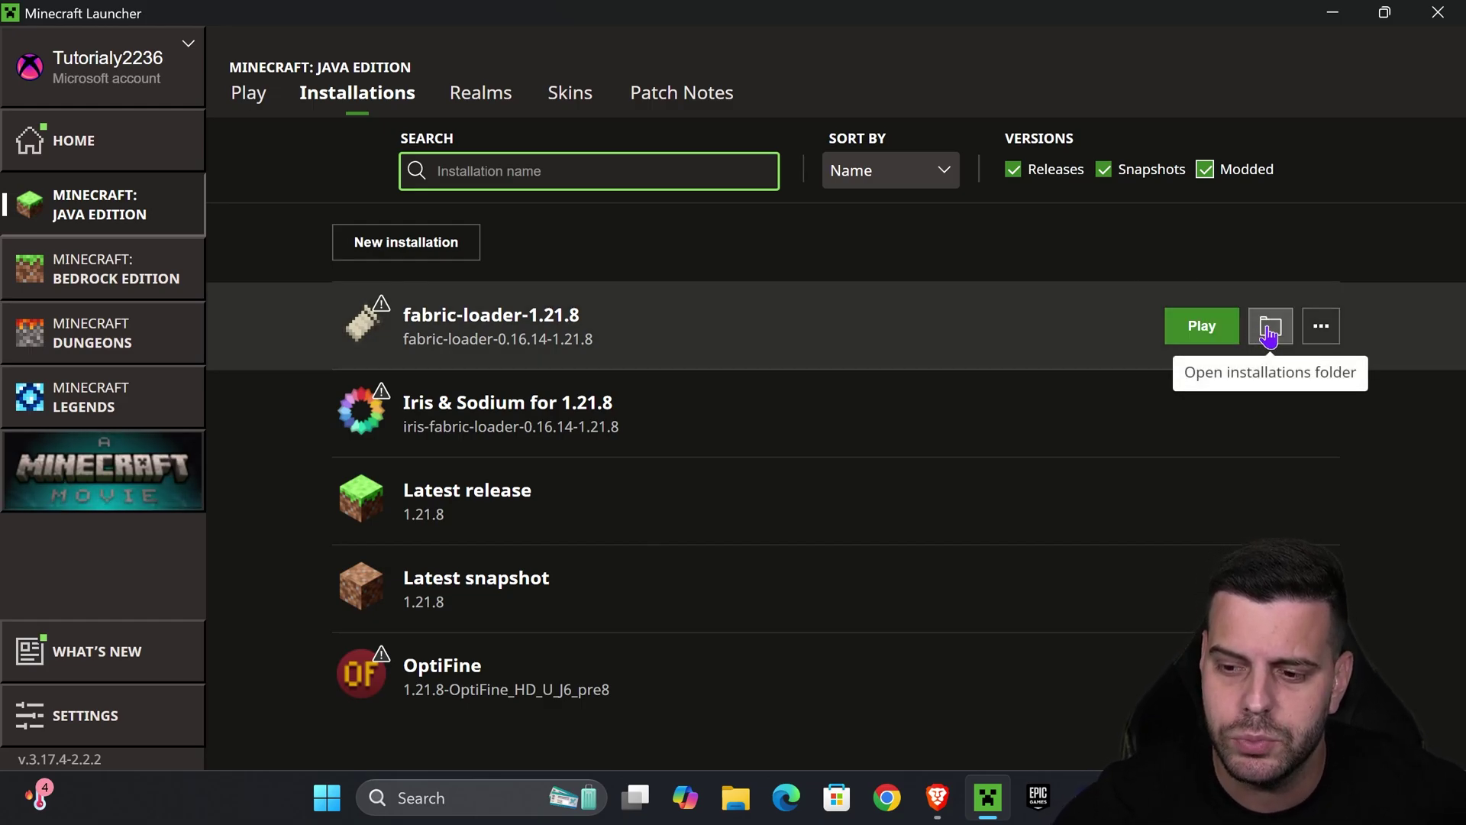
pyautogui.click(1270, 333)
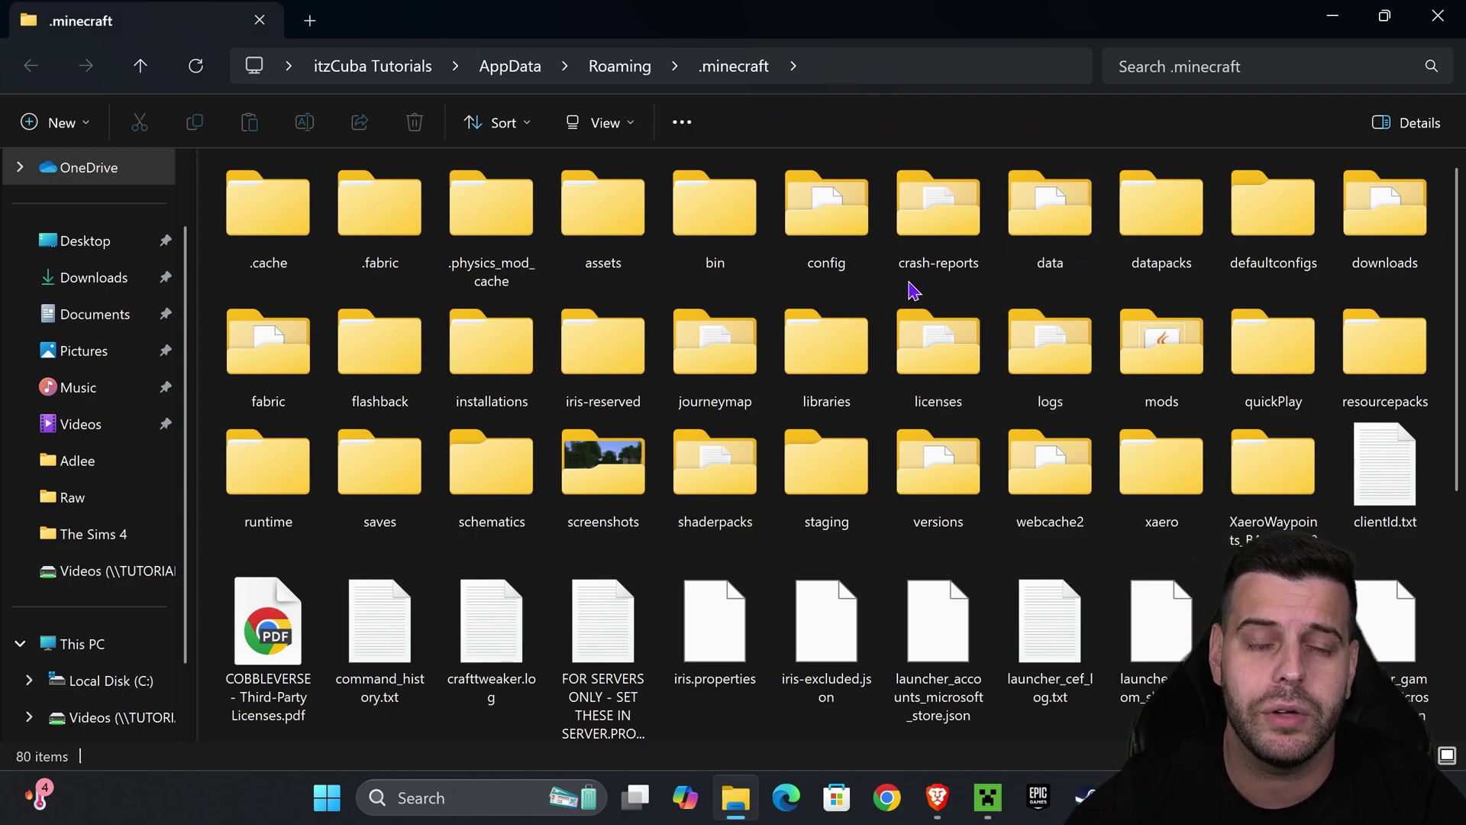
# Step: Delete the old mods folder in .minecraft, create a new empty 'mods' folder and open it
pyautogui.click(1150, 403)
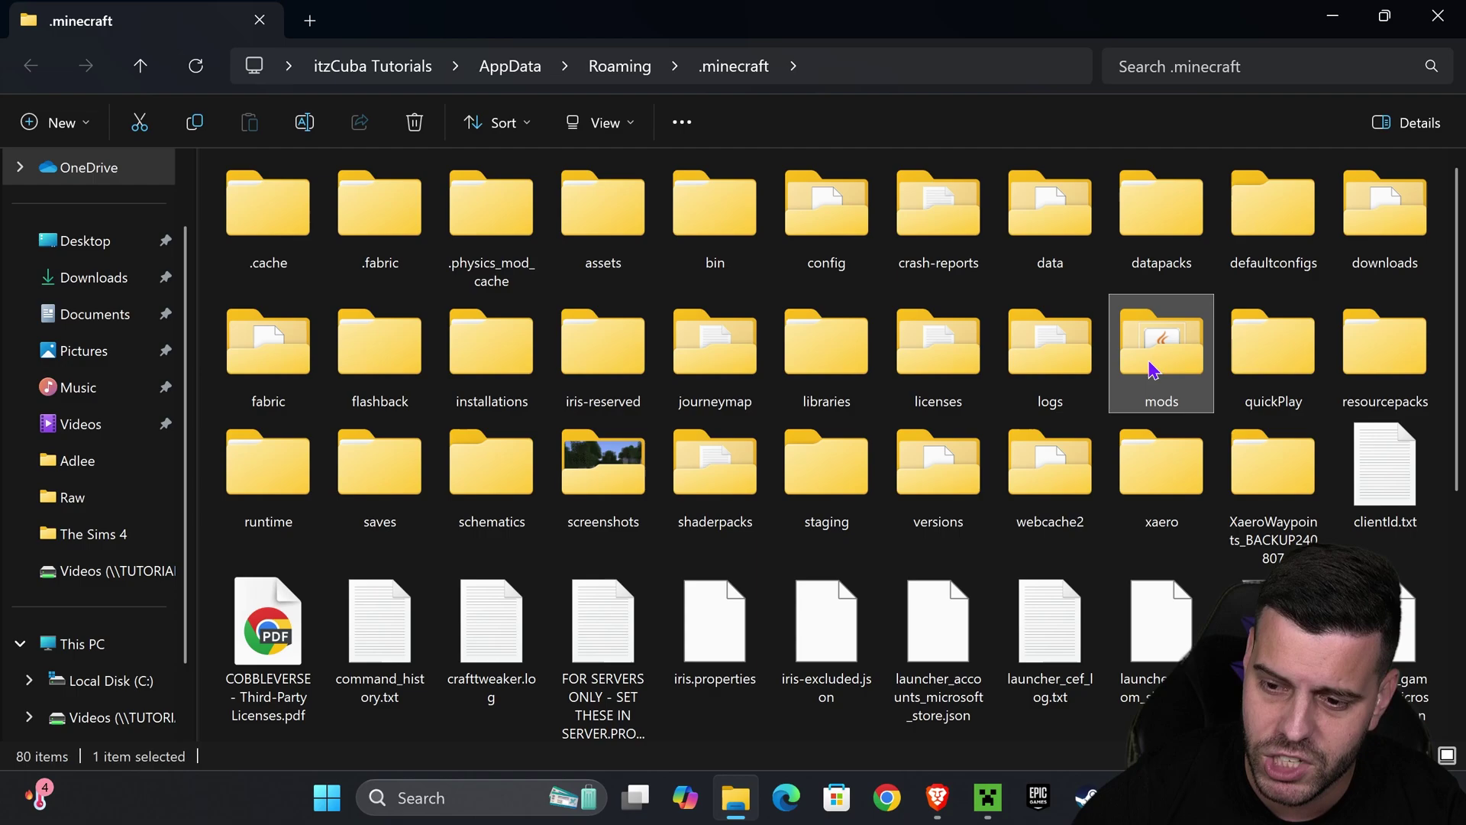
pyautogui.press('Delete')
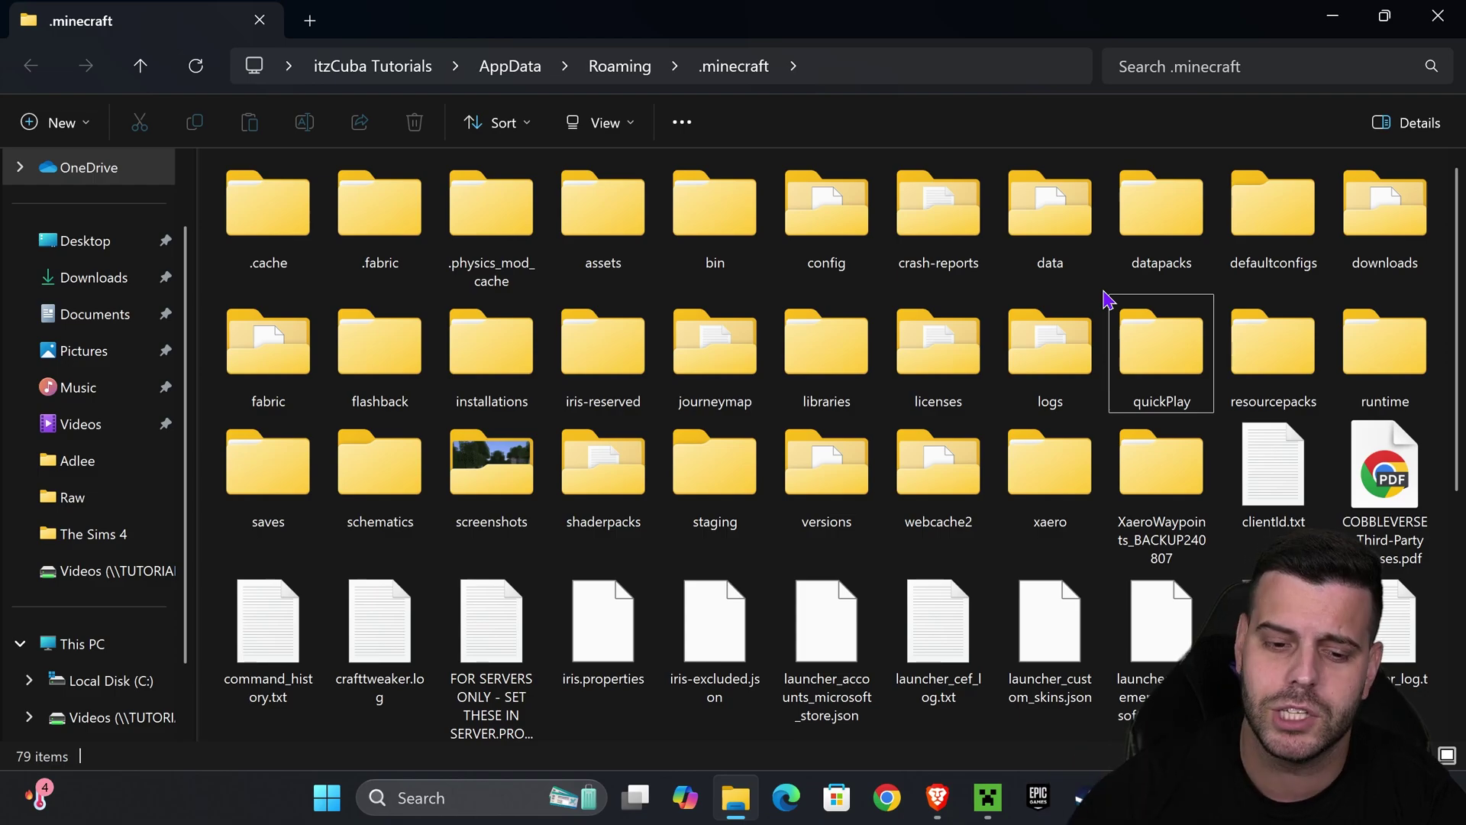
pyautogui.click(84, 126)
pyautogui.click(96, 176)
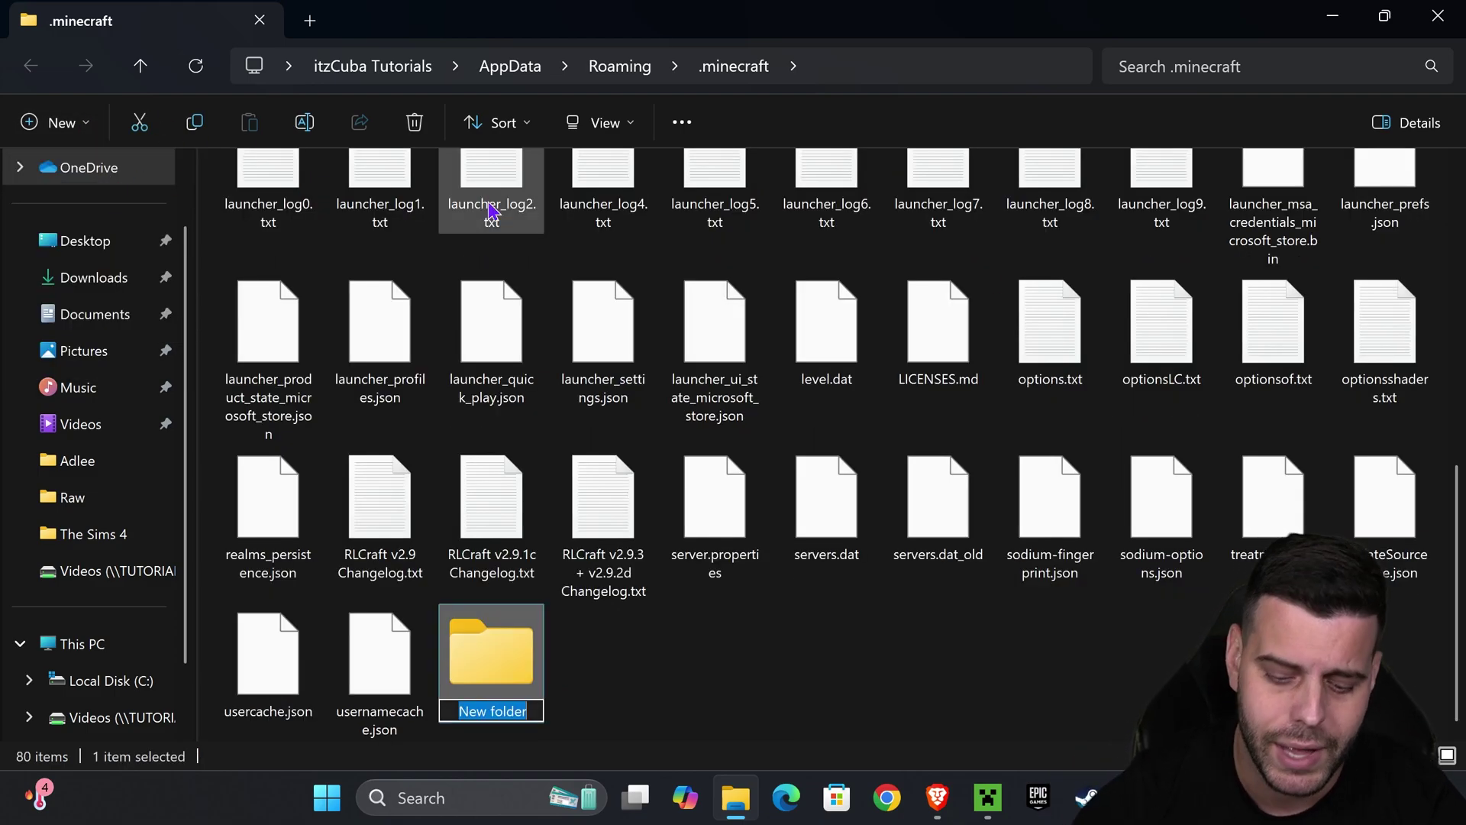
pyautogui.write('mods')
pyautogui.press('Return')
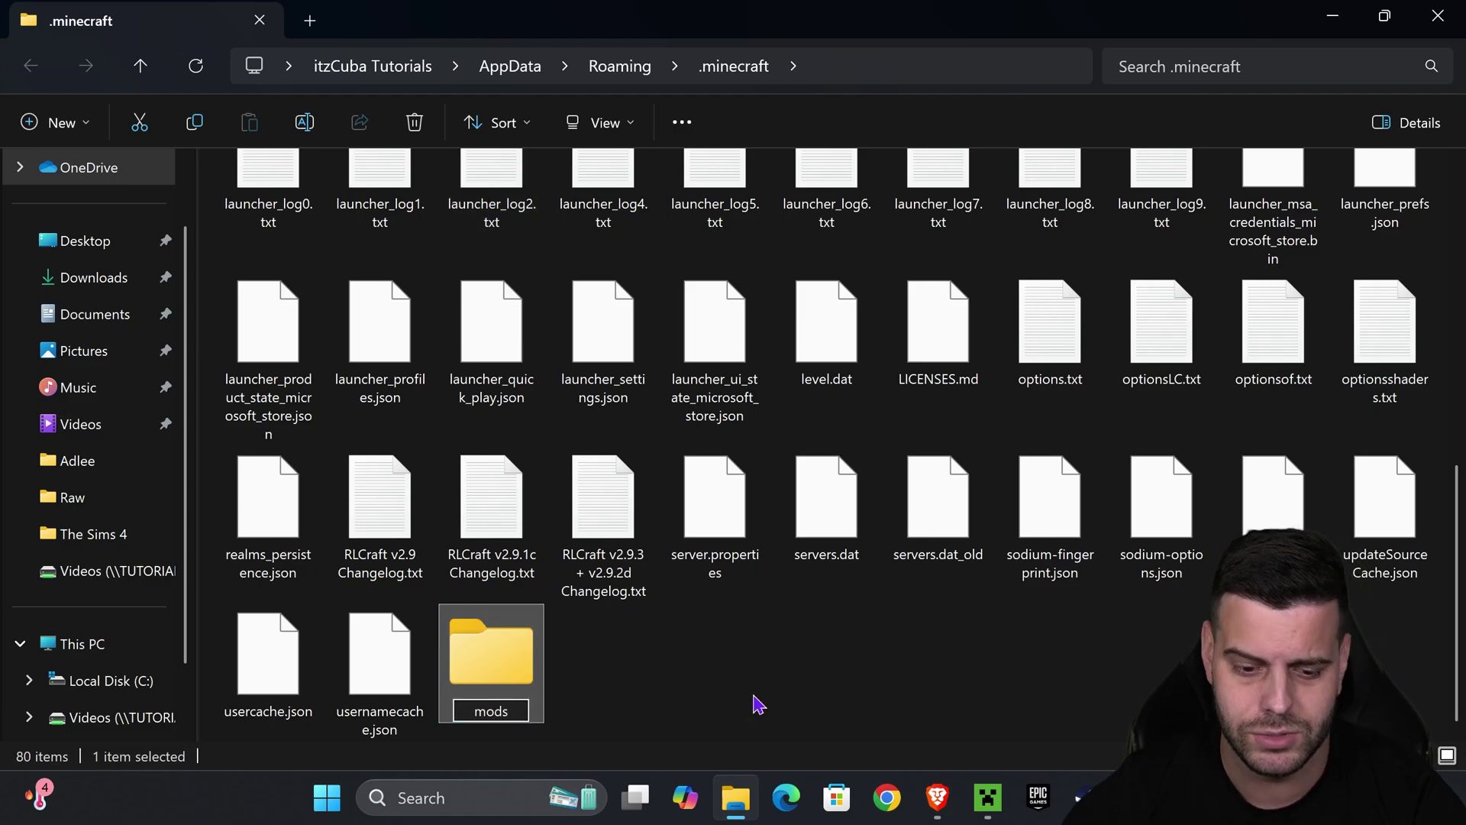
pyautogui.click(726, 693)
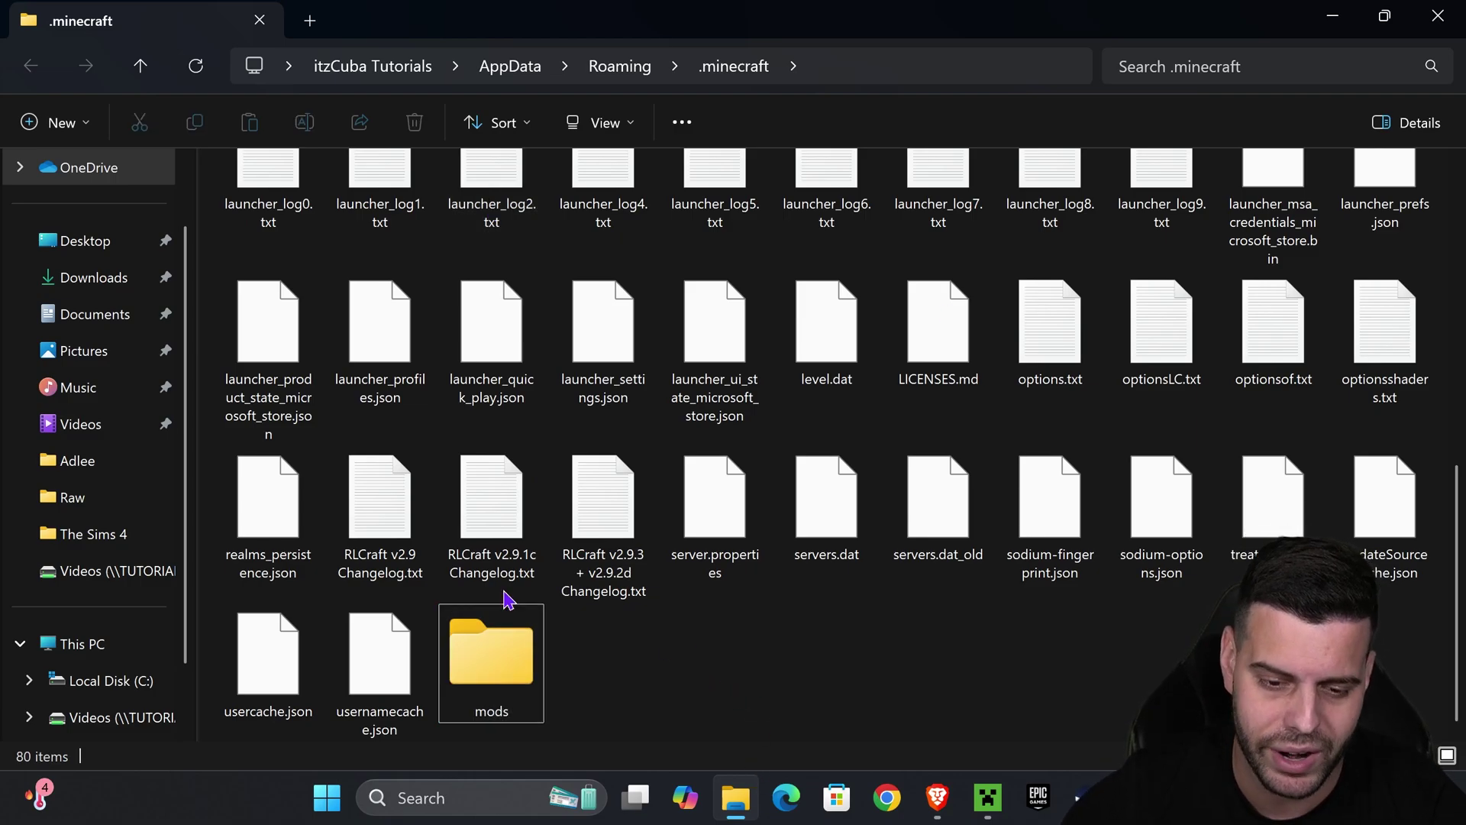
pyautogui.doubleClick(491, 657)
# Step: Move both entity feature mod jars from the desktop into the mods folder
pyautogui.doubleClick(1207, 11)
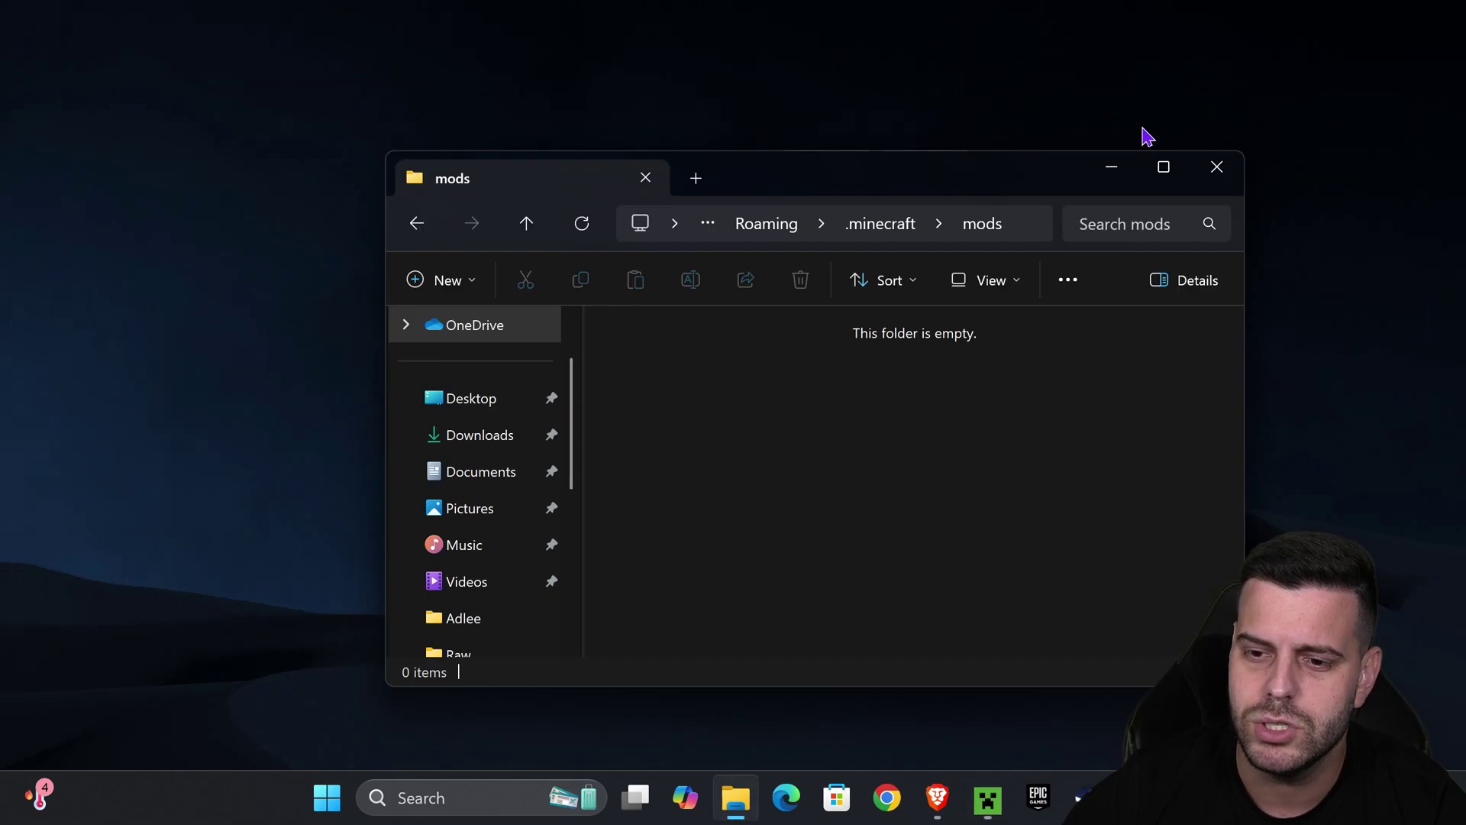
pyautogui.moveTo(1048, 184); pyautogui.dragTo(985, 366)
pyautogui.moveTo(1079, 83); pyautogui.dragTo(779, 277)
pyautogui.moveTo(939, 226); pyautogui.dragTo(779, 580)
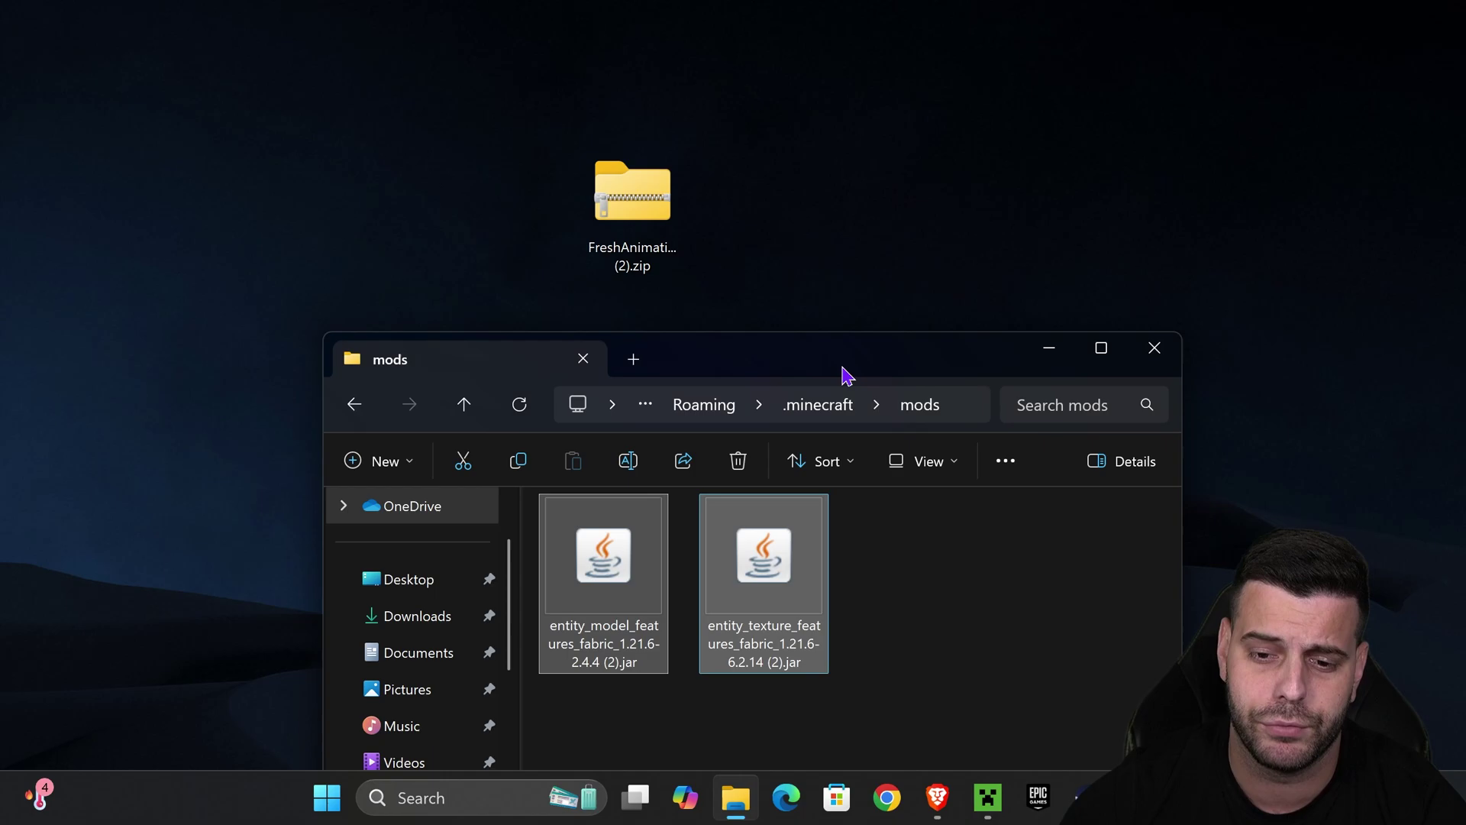
pyautogui.moveTo(847, 375); pyautogui.dragTo(857, 285)
pyautogui.moveTo(1000, 513); pyautogui.dragTo(596, 498)
pyautogui.click(982, 497)
pyautogui.moveTo(939, 246); pyautogui.dragTo(956, 162)
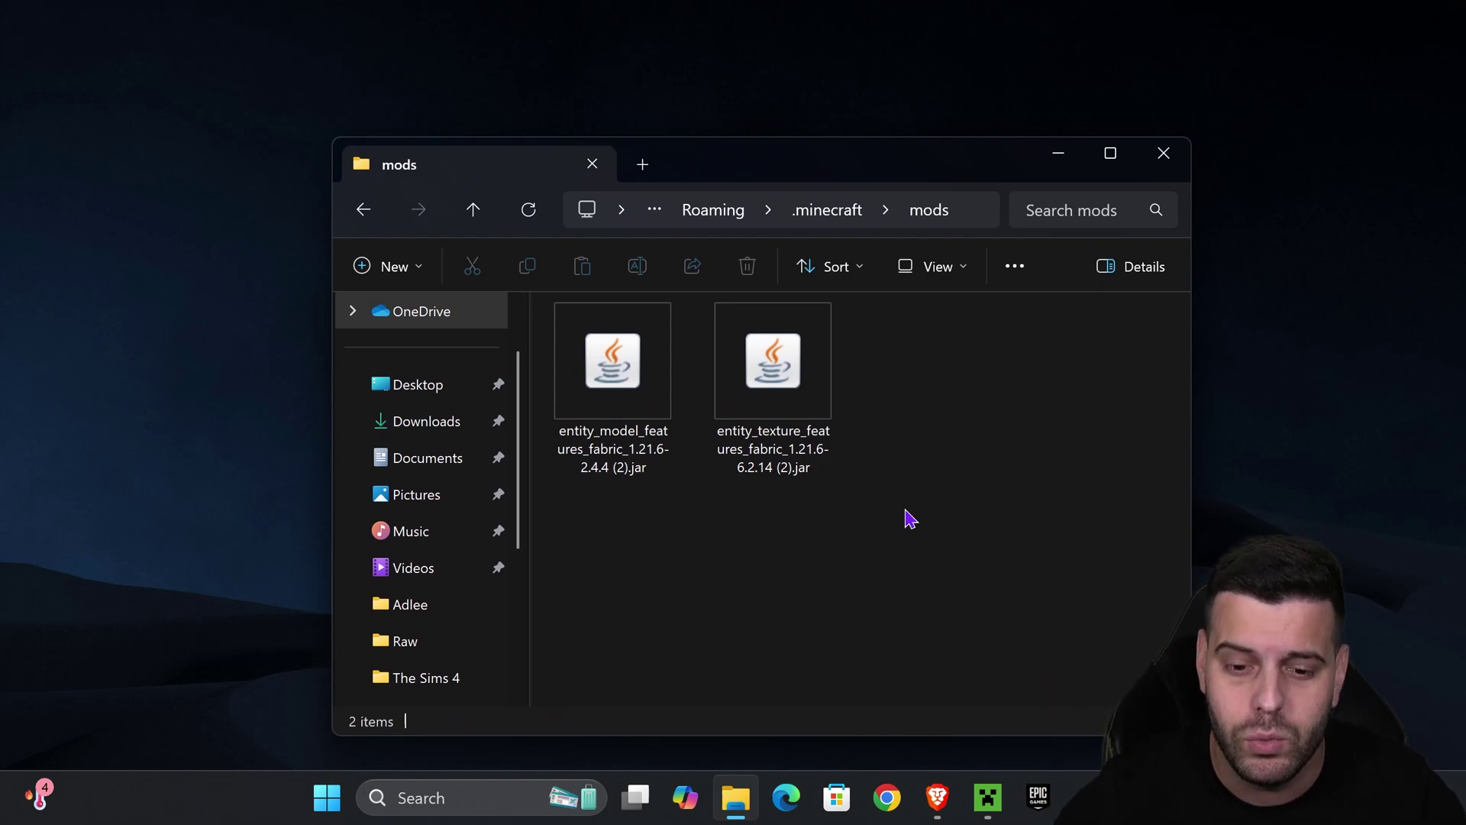
# Step: Check that the two jars are in mods, then close the File Explorer window
pyautogui.hotkey('ctrl', 'a')
pyautogui.click(955, 448)
pyautogui.hotkey('ctrl', 'a')
pyautogui.click(993, 391)
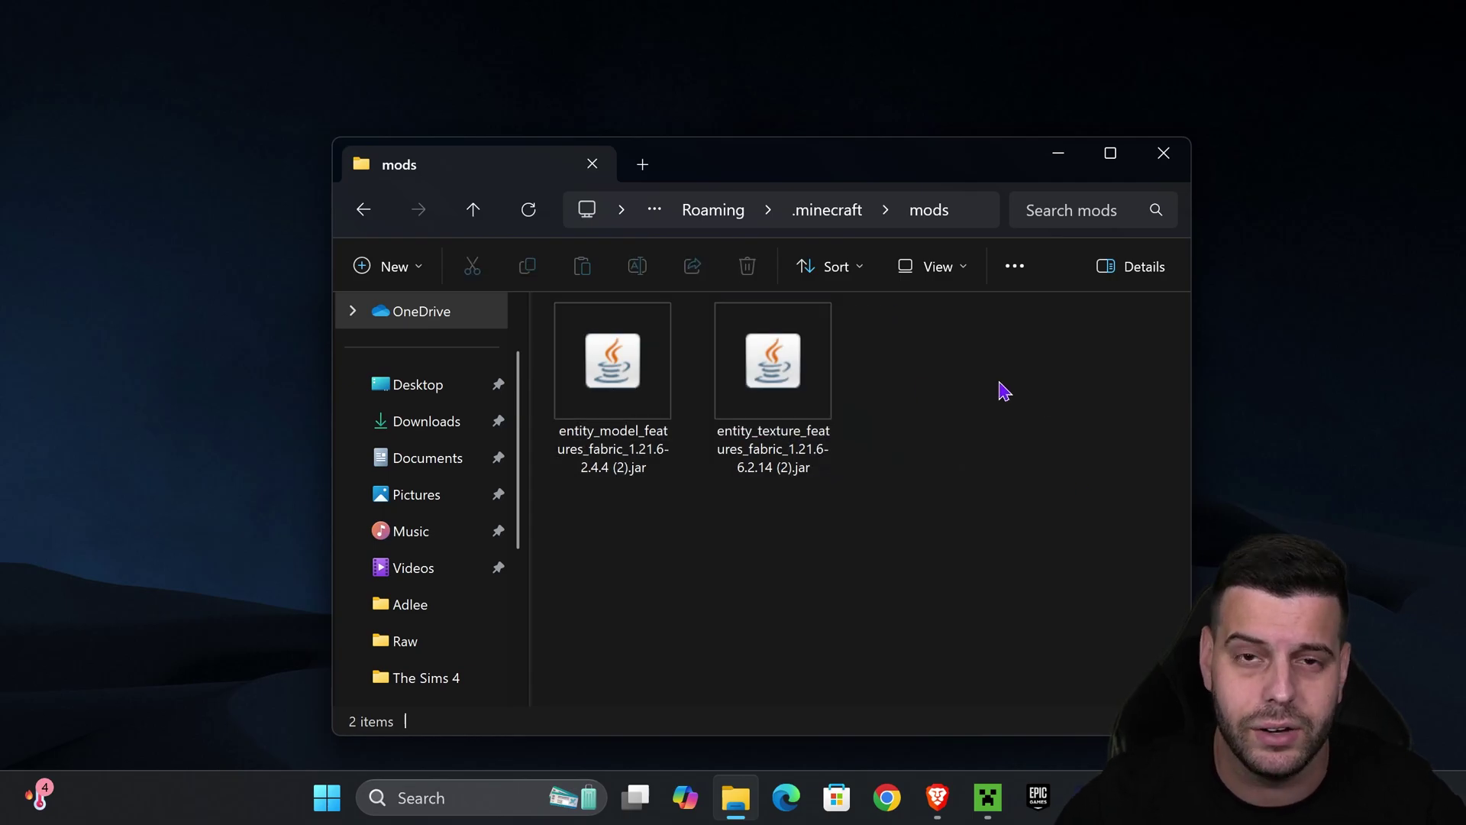
pyautogui.hotkey('ctrl', 'a')
pyautogui.click(985, 425)
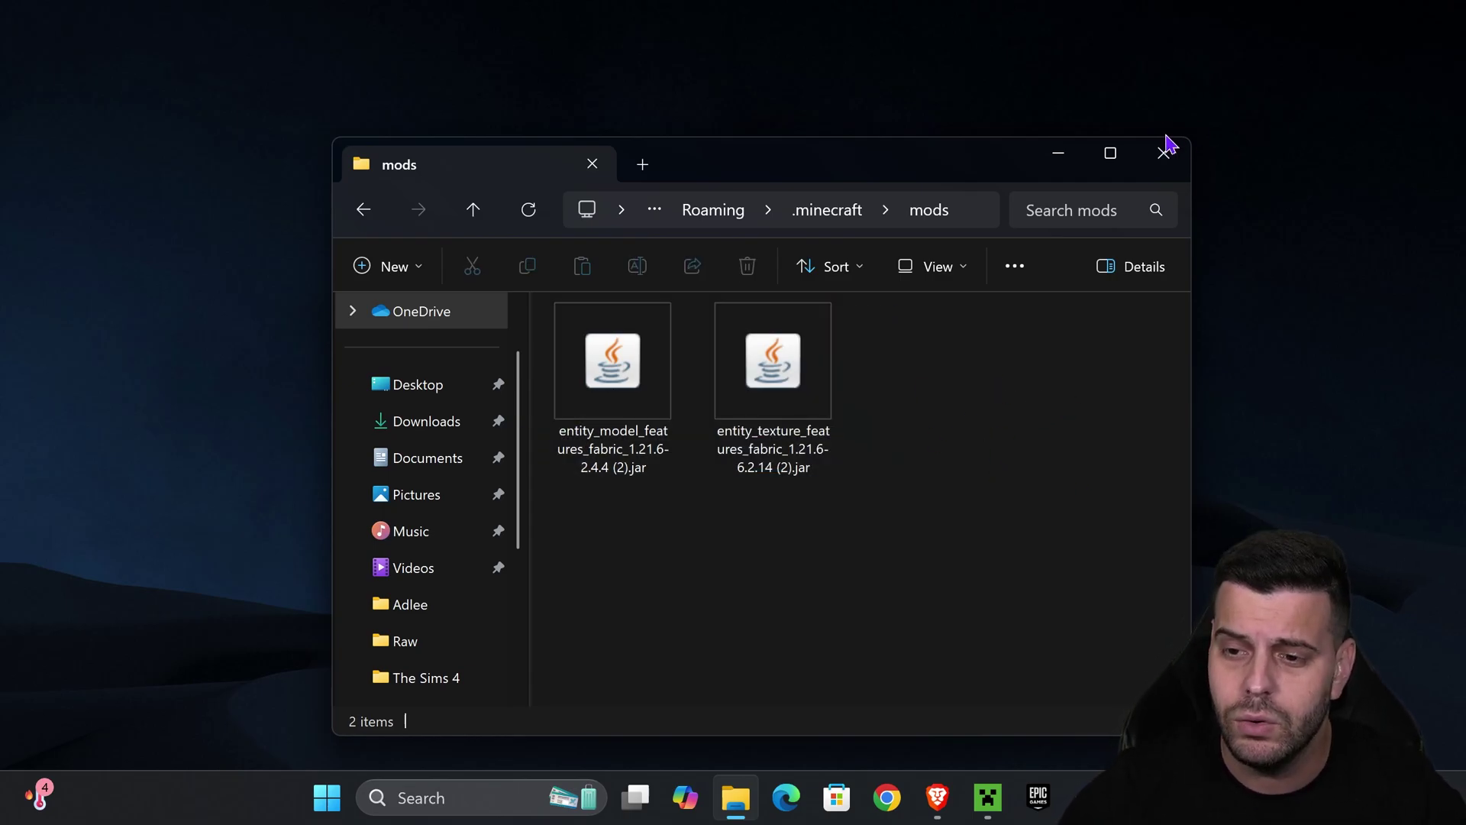
pyautogui.click(1176, 158)
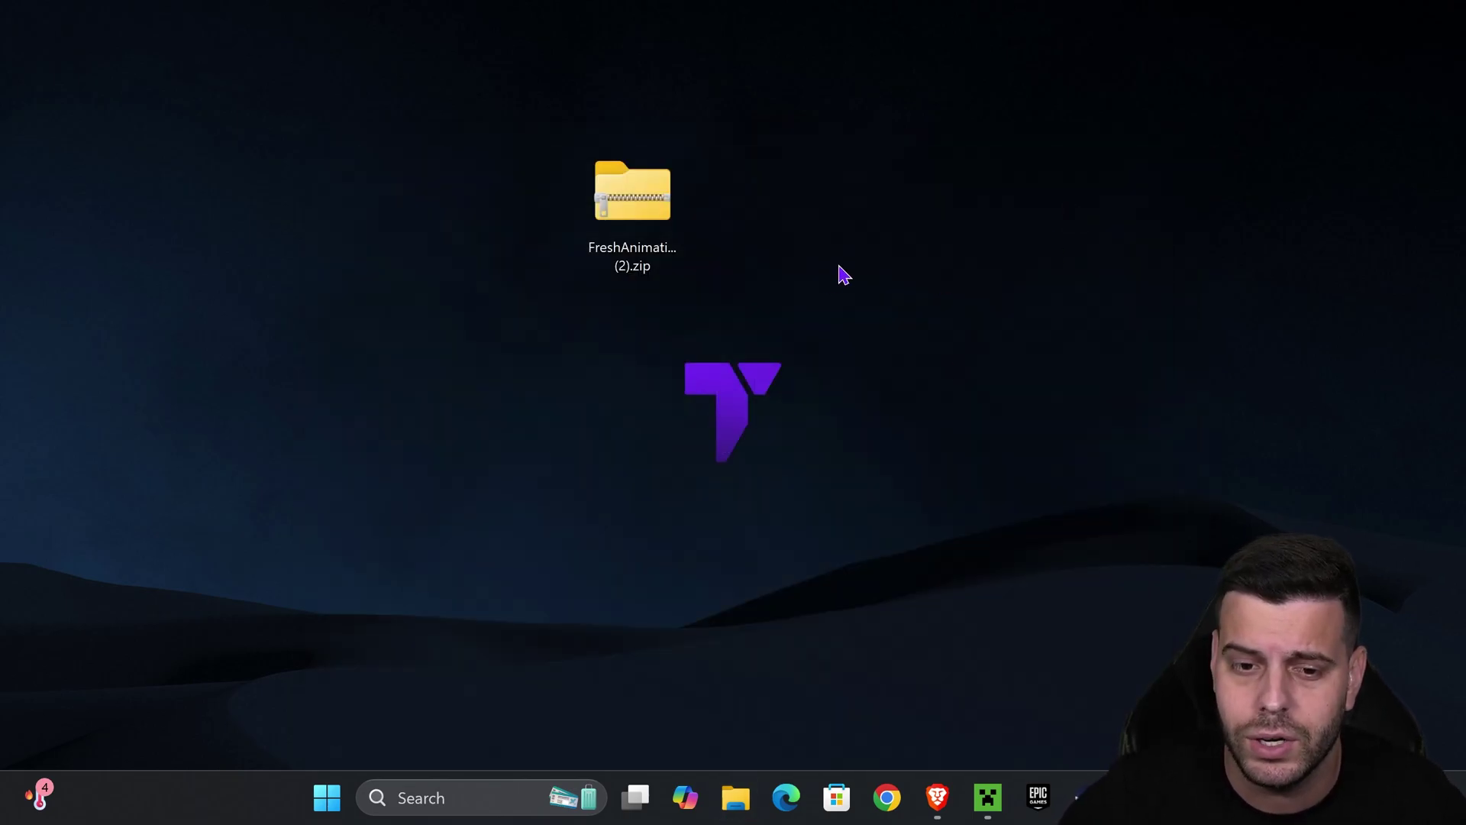
# Step: Play the fabric-loader-1.21.8 installation from the Minecraft Launcher and open Singleplayer
pyautogui.moveTo(606, 206); pyautogui.dragTo(437, 206)
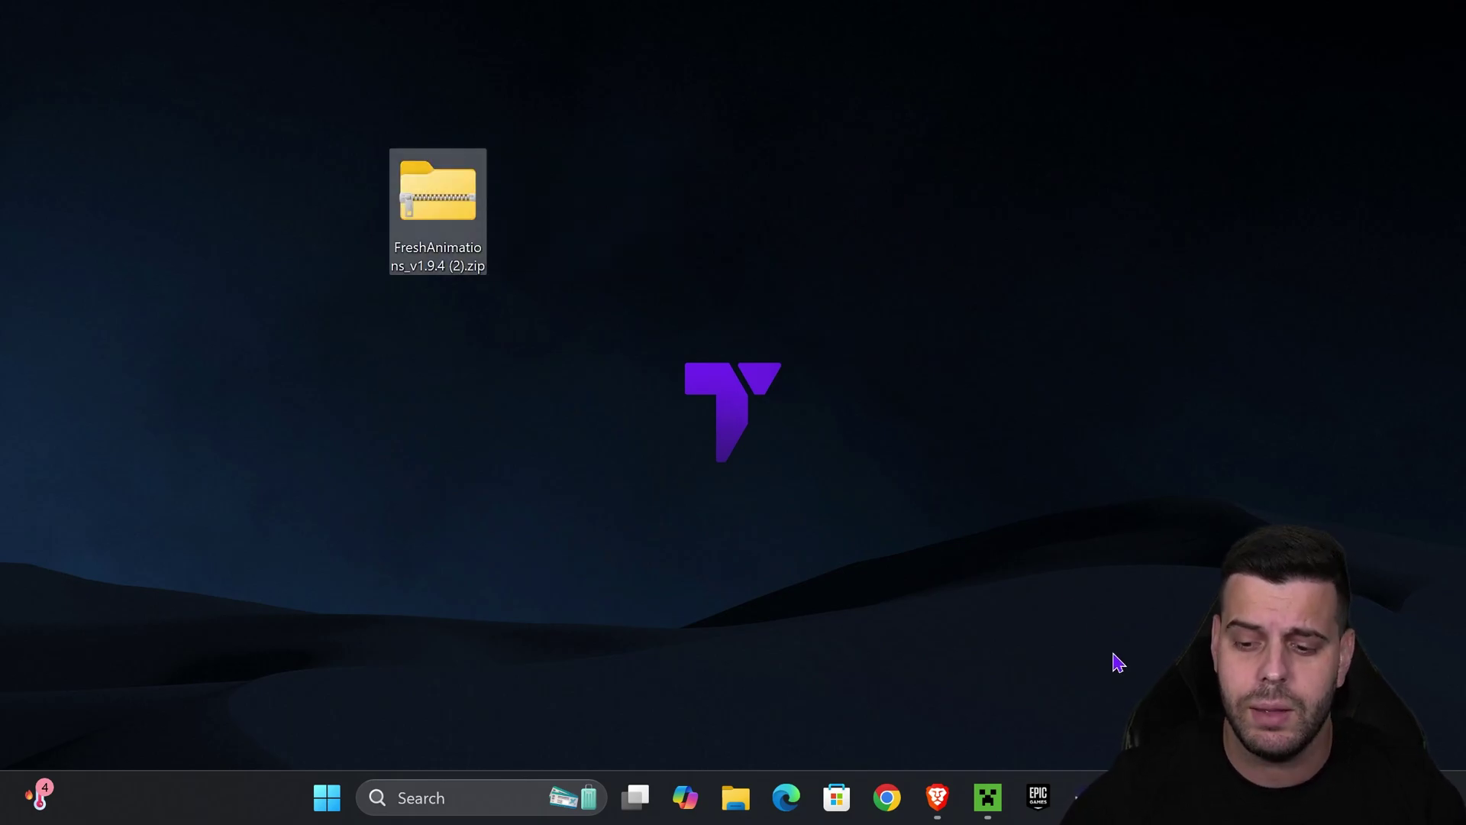
pyautogui.click(986, 798)
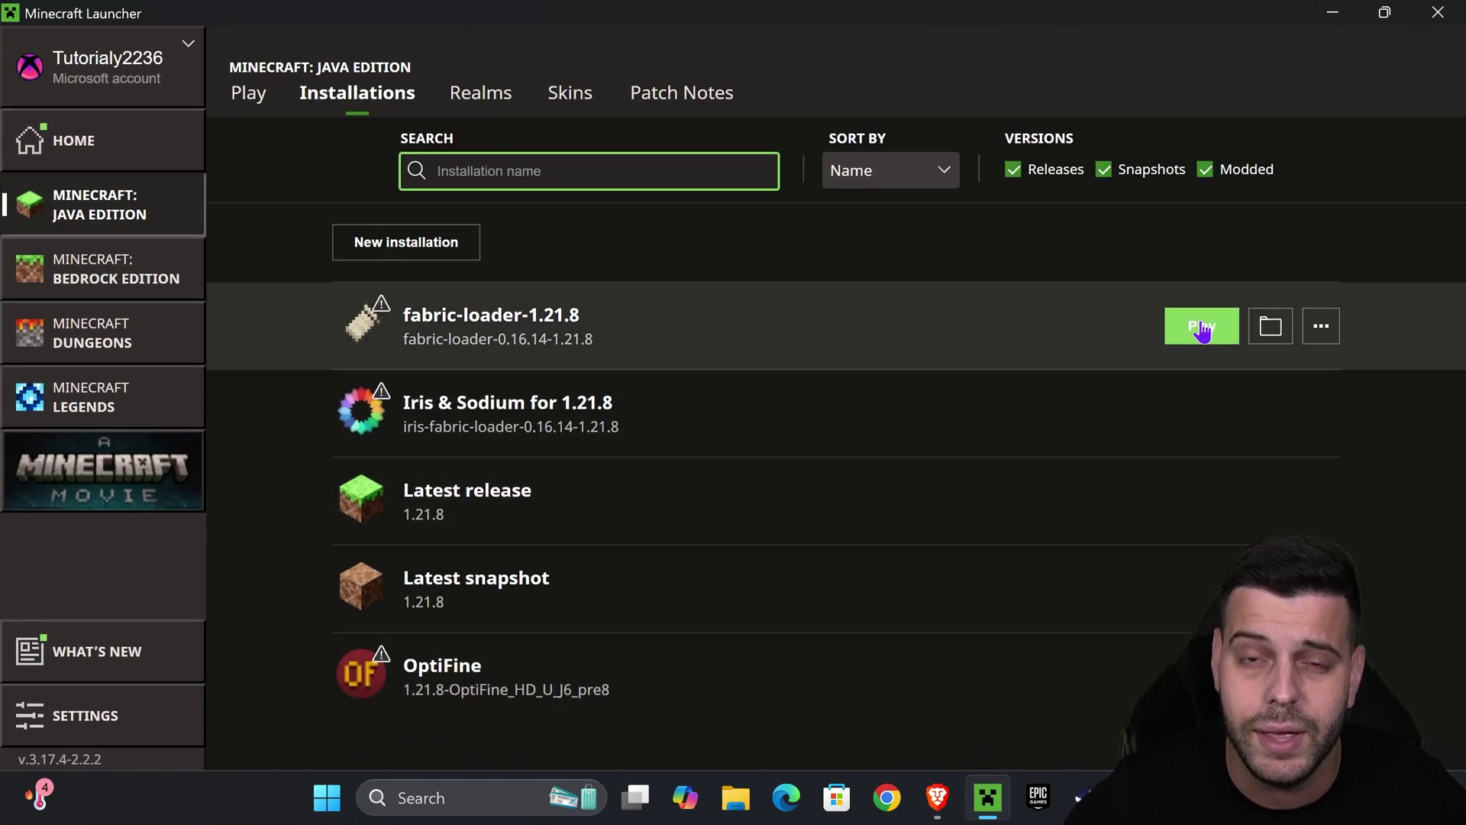
pyautogui.click(1202, 329)
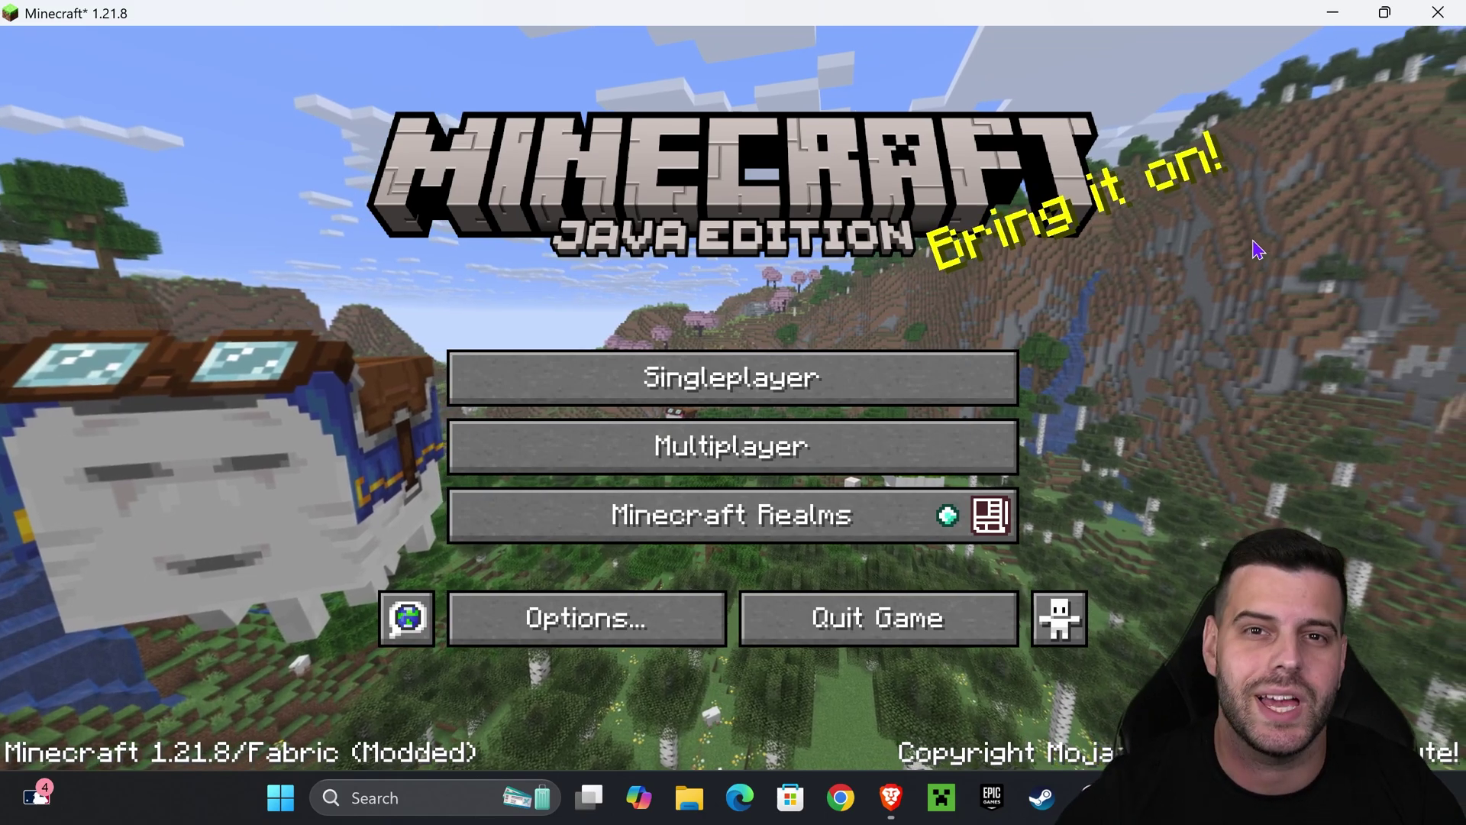
pyautogui.click(732, 377)
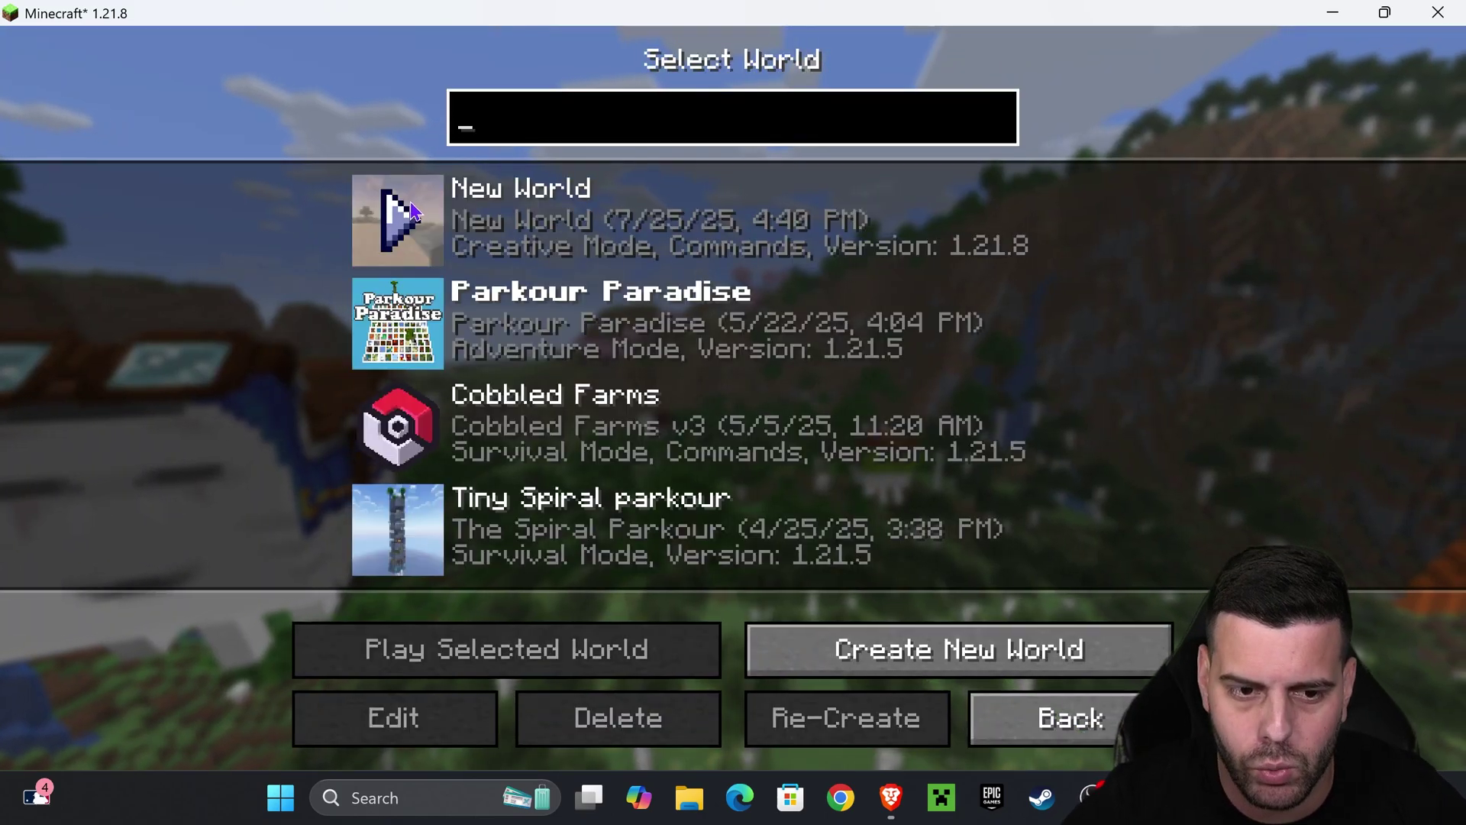
# Step: Load the New World save, walk past the village houses to the farm, and pause
pyautogui.doubleClick(704, 227)
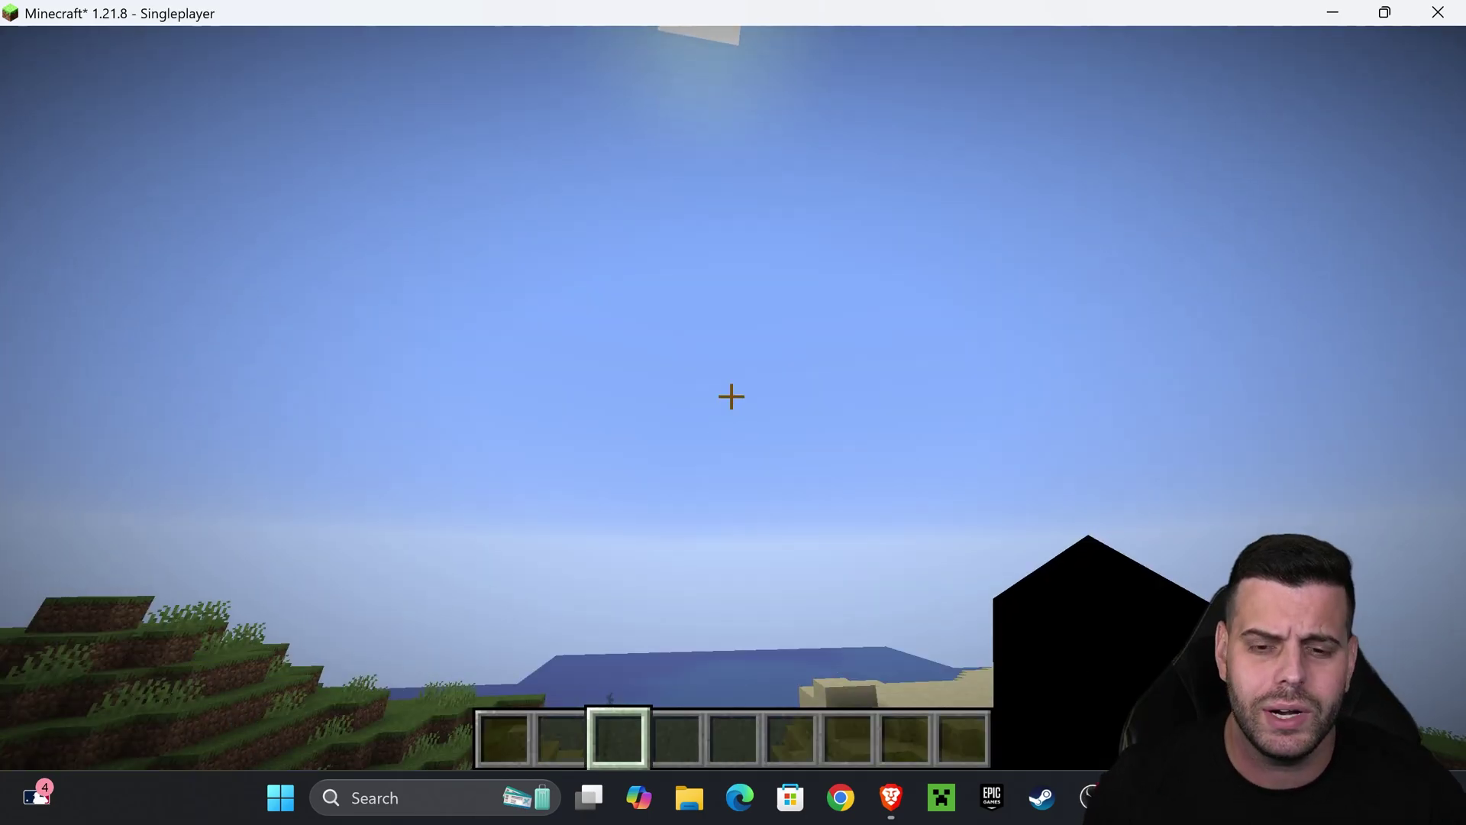
pyautogui.moveTo(731, 395)
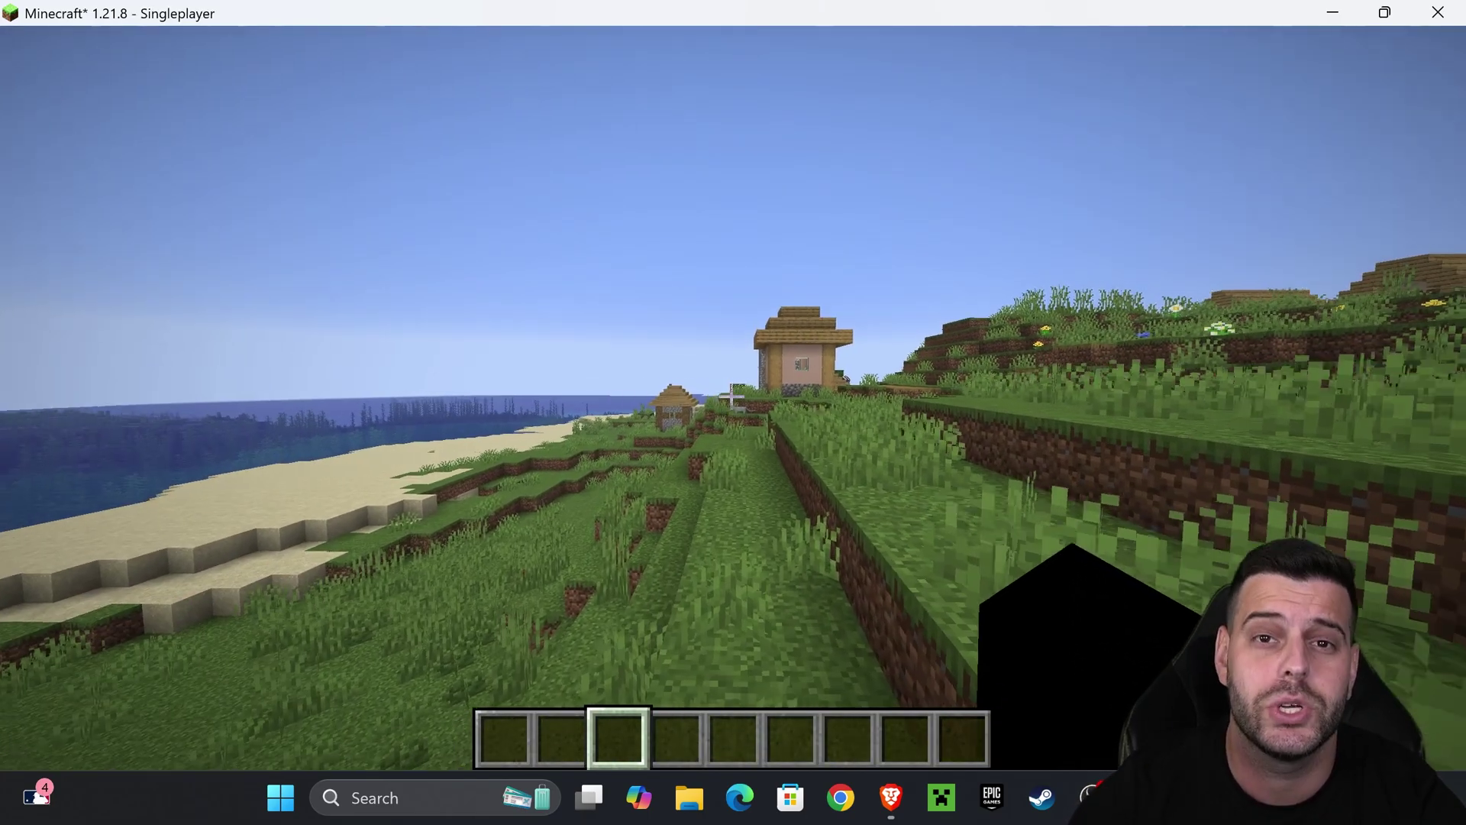
pyautogui.press('w')
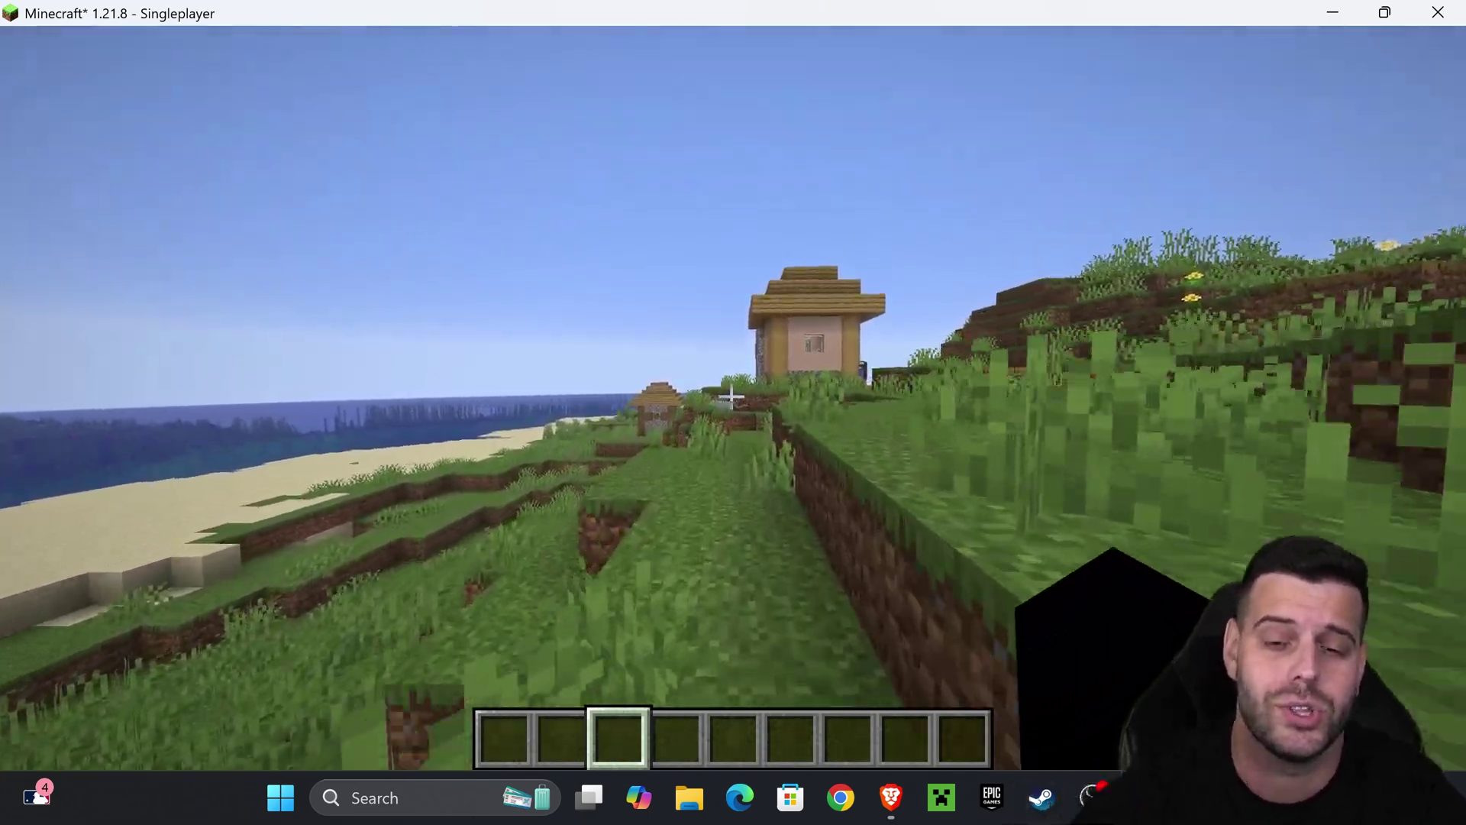
pyautogui.press('w')
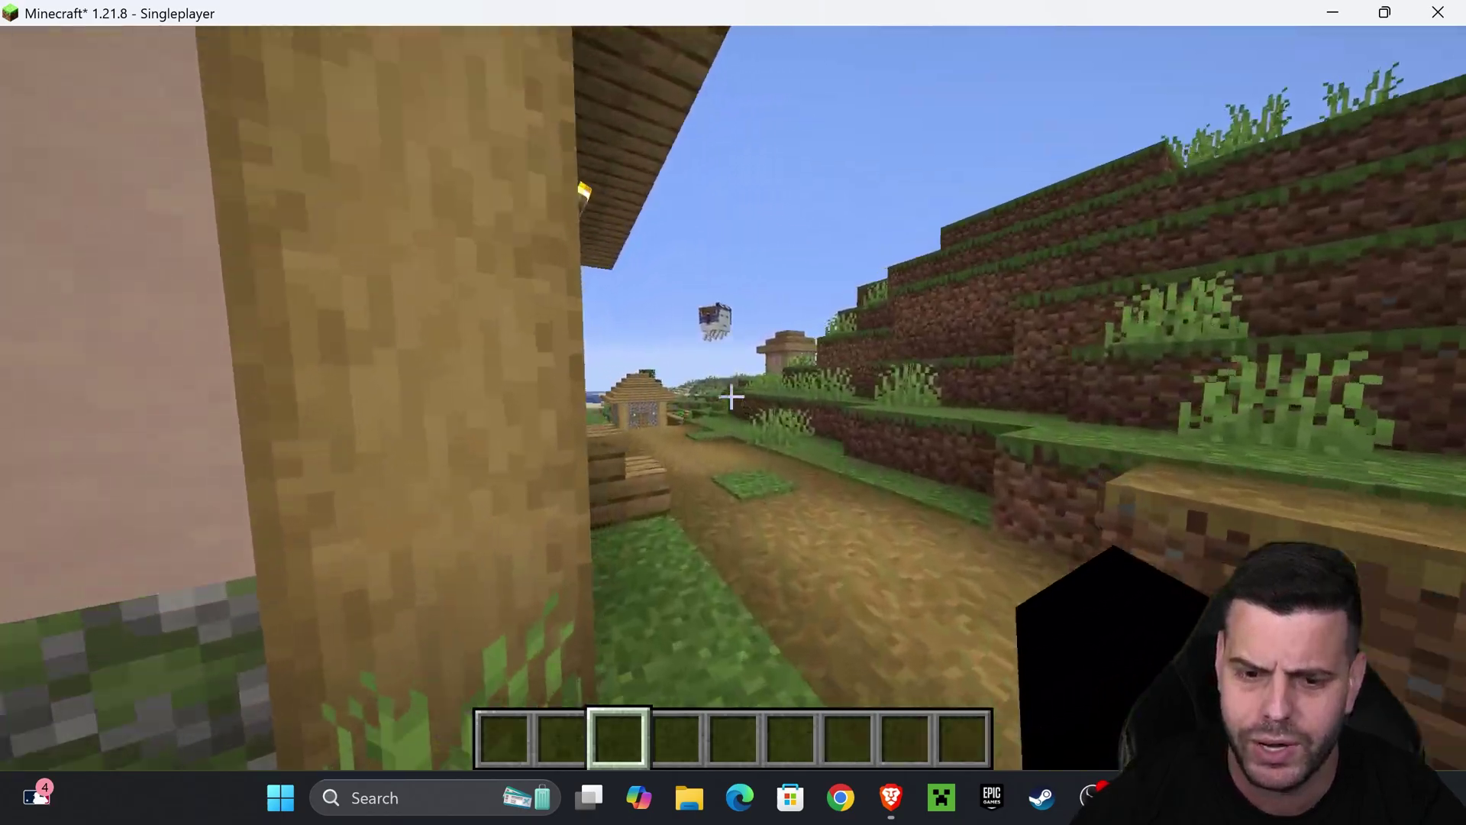
pyautogui.press('w')
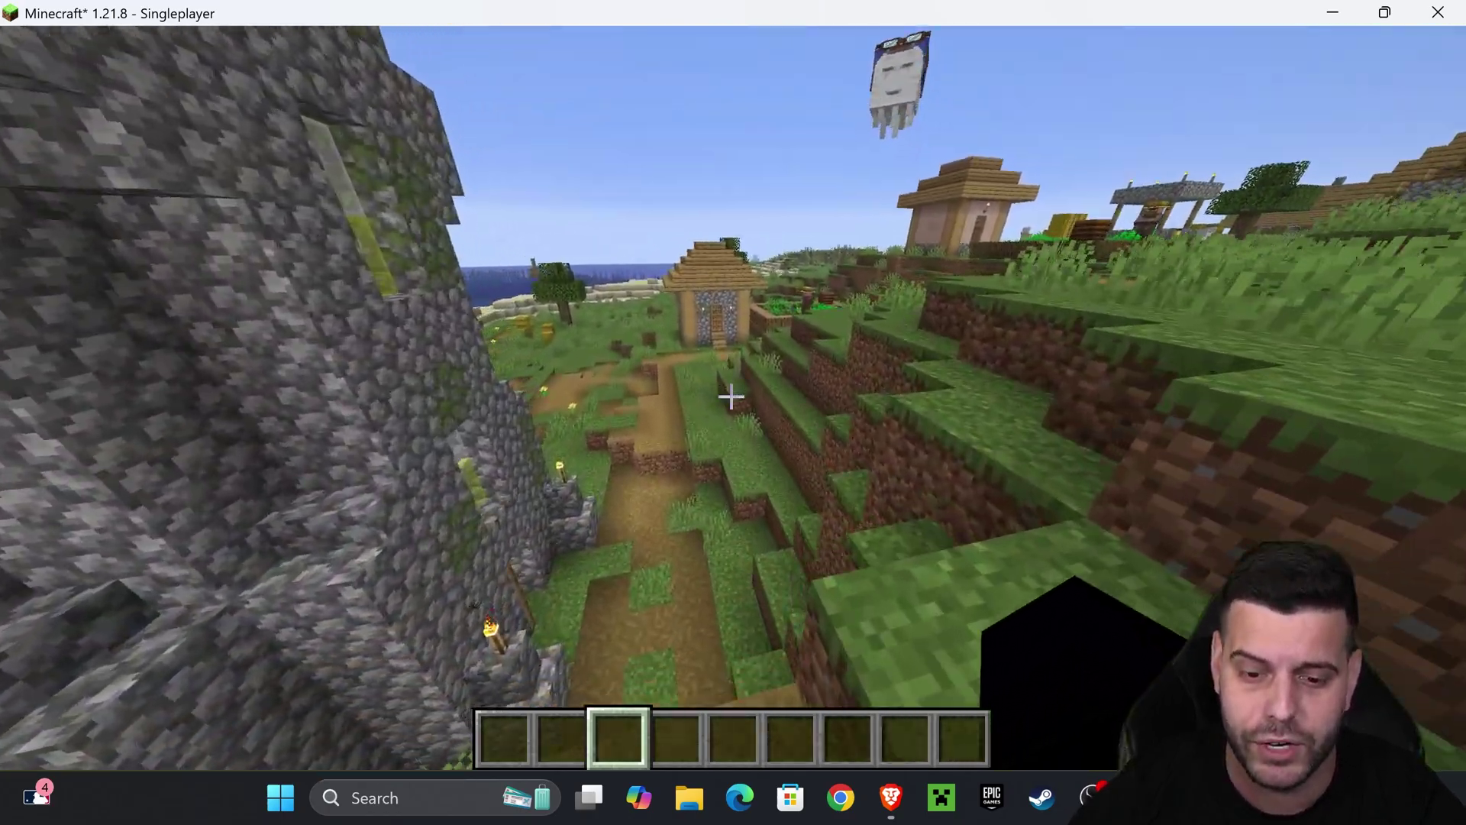
pyautogui.press('w')
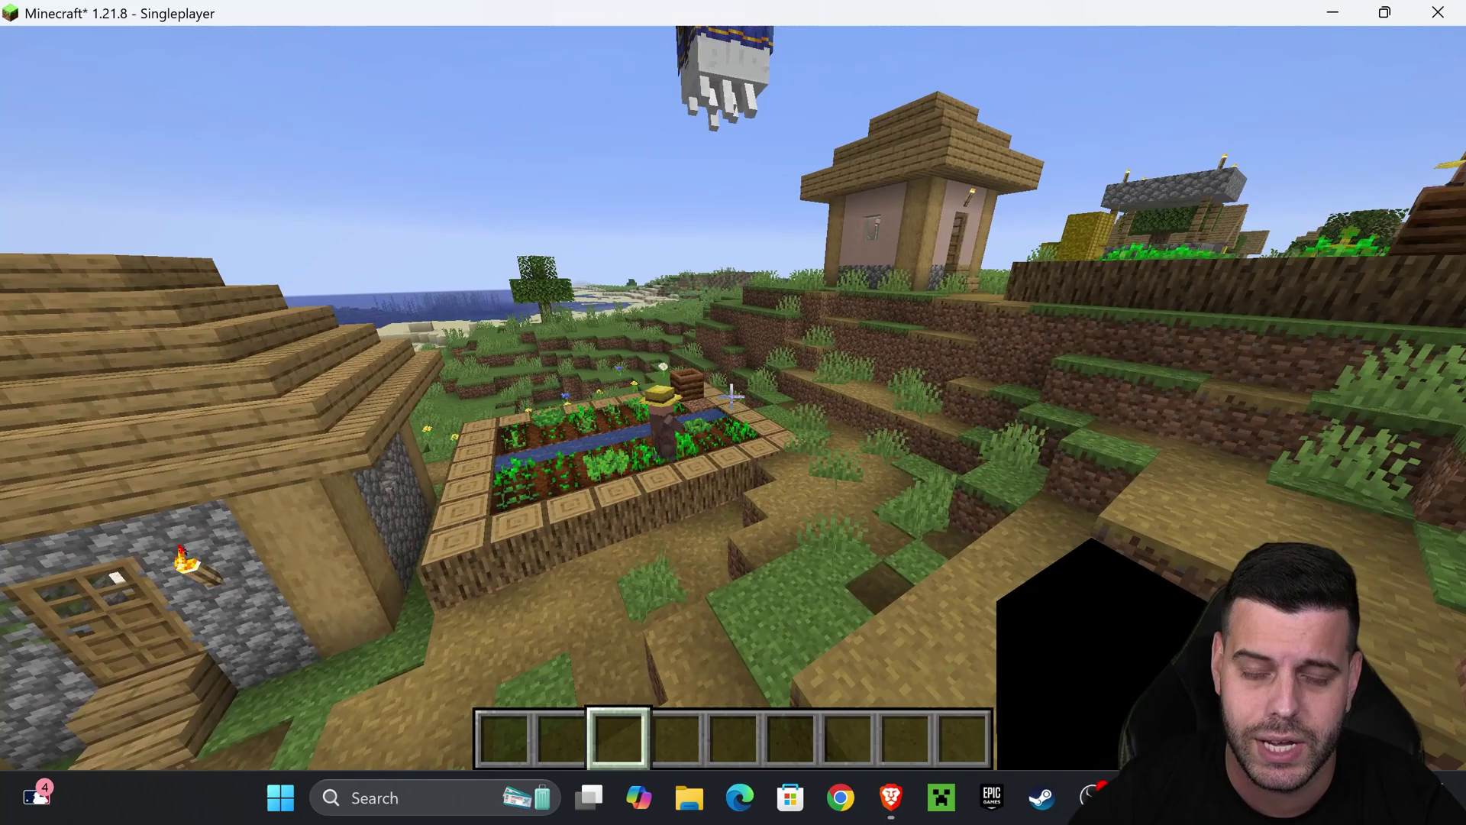
pyautogui.press('w')
pyautogui.press('Escape')
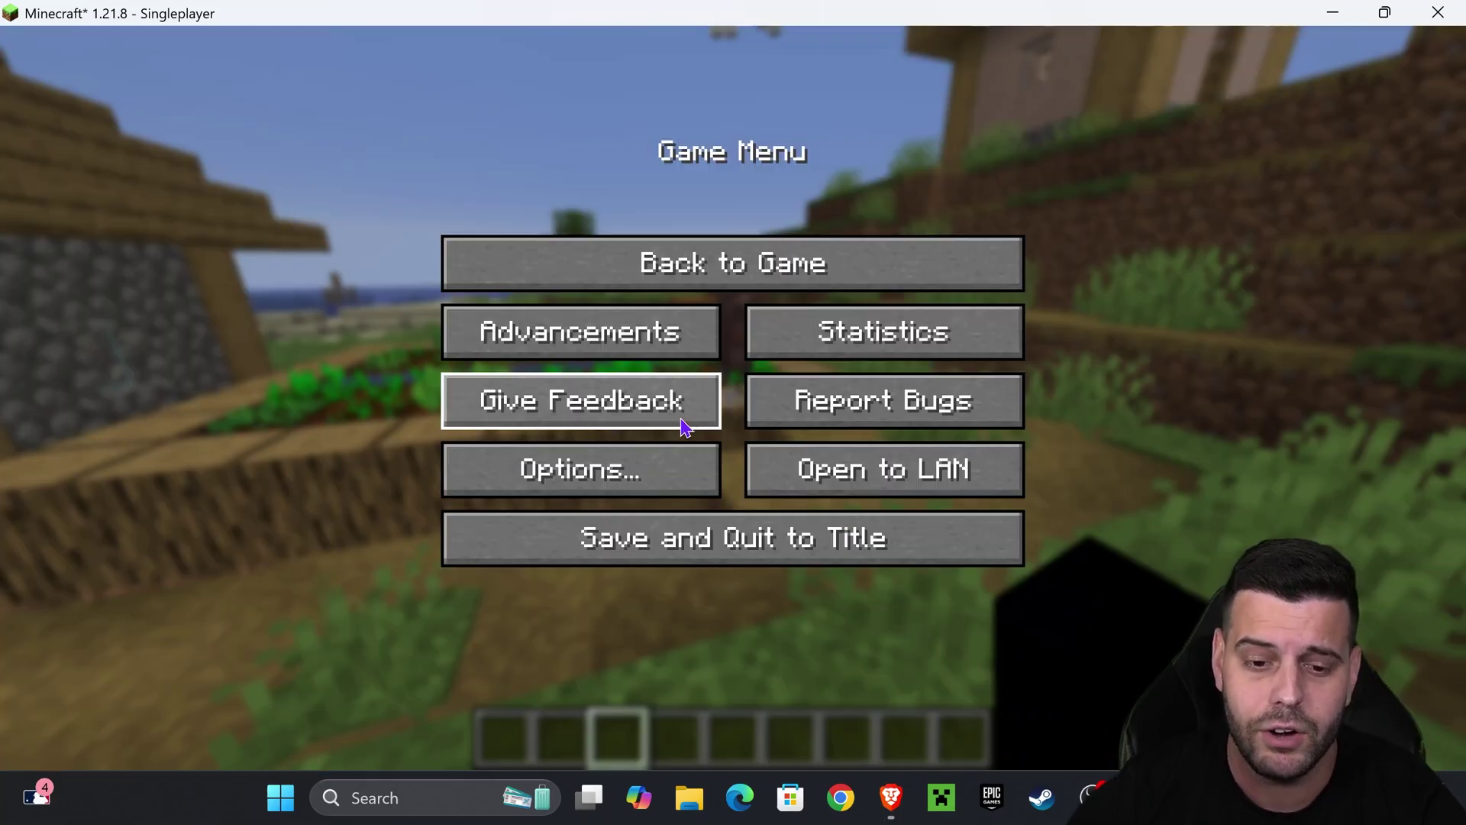
# Step: Go to Options > Resource Packs, scroll the Available list, and un-maximize the game window
pyautogui.click(609, 469)
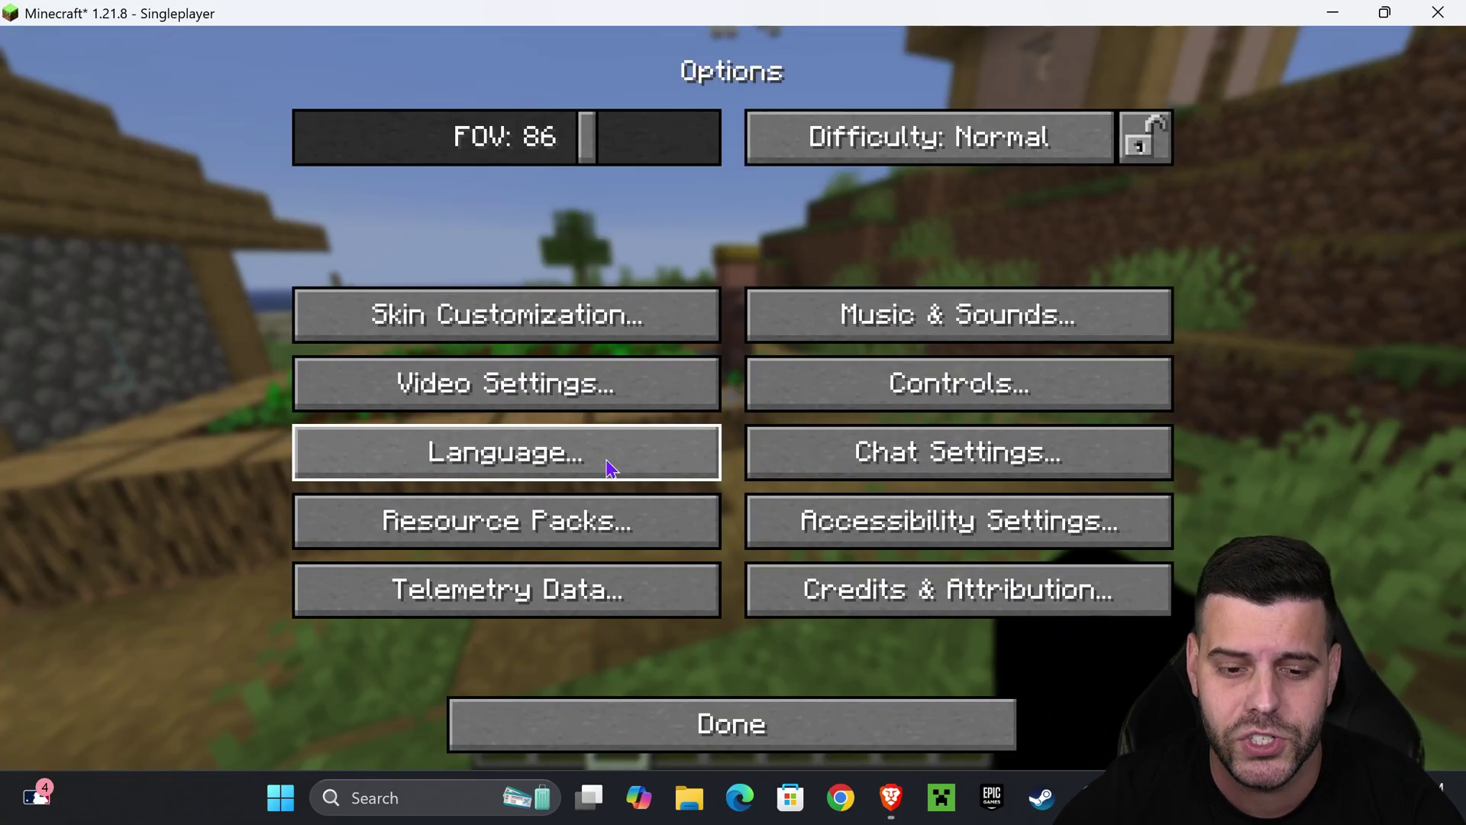
pyautogui.click(532, 537)
pyautogui.scroll(-10, 534, 267)
pyautogui.scroll(7, 595, 498)
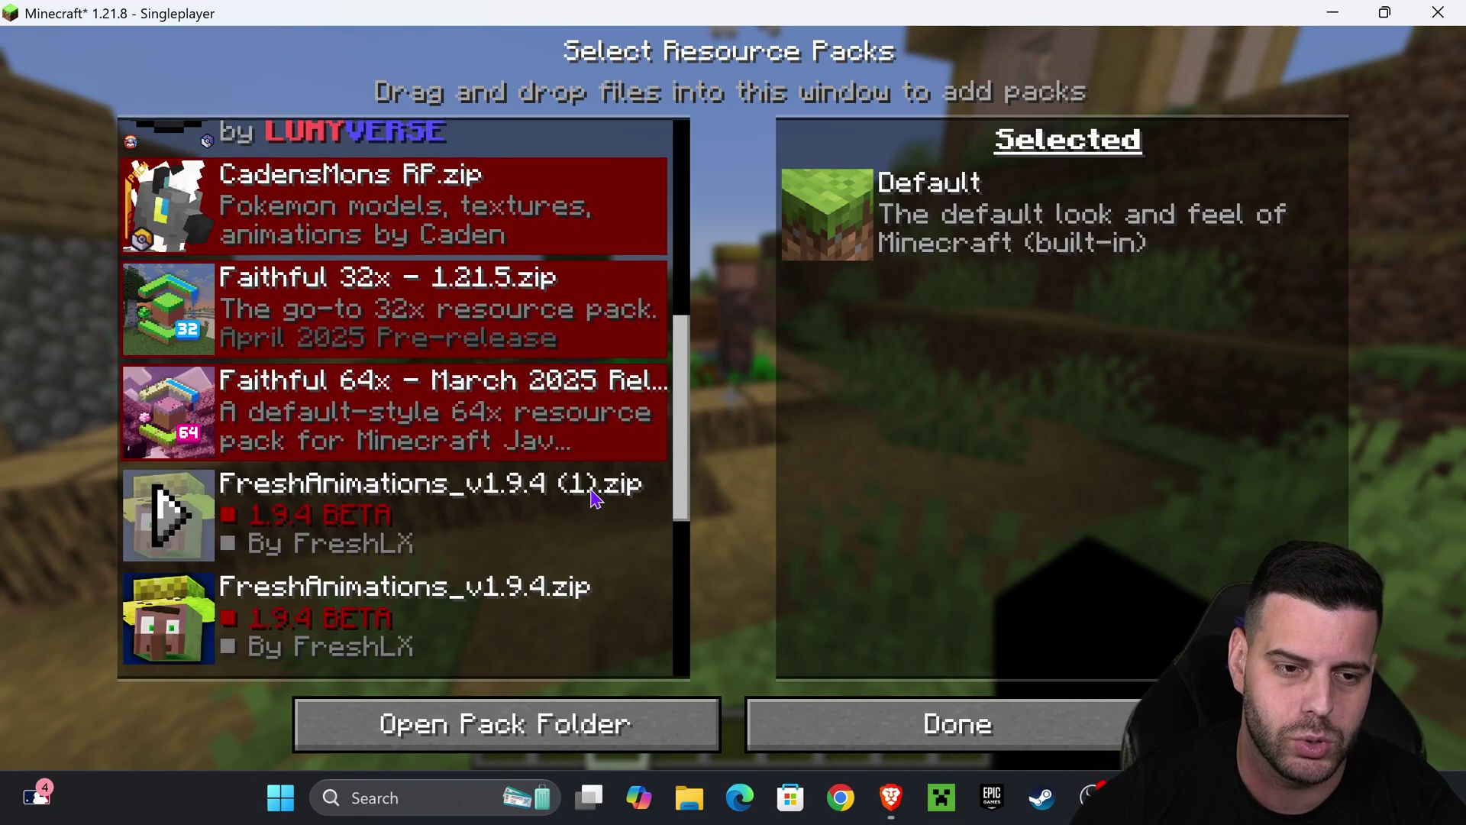
pyautogui.scroll(6, 595, 498)
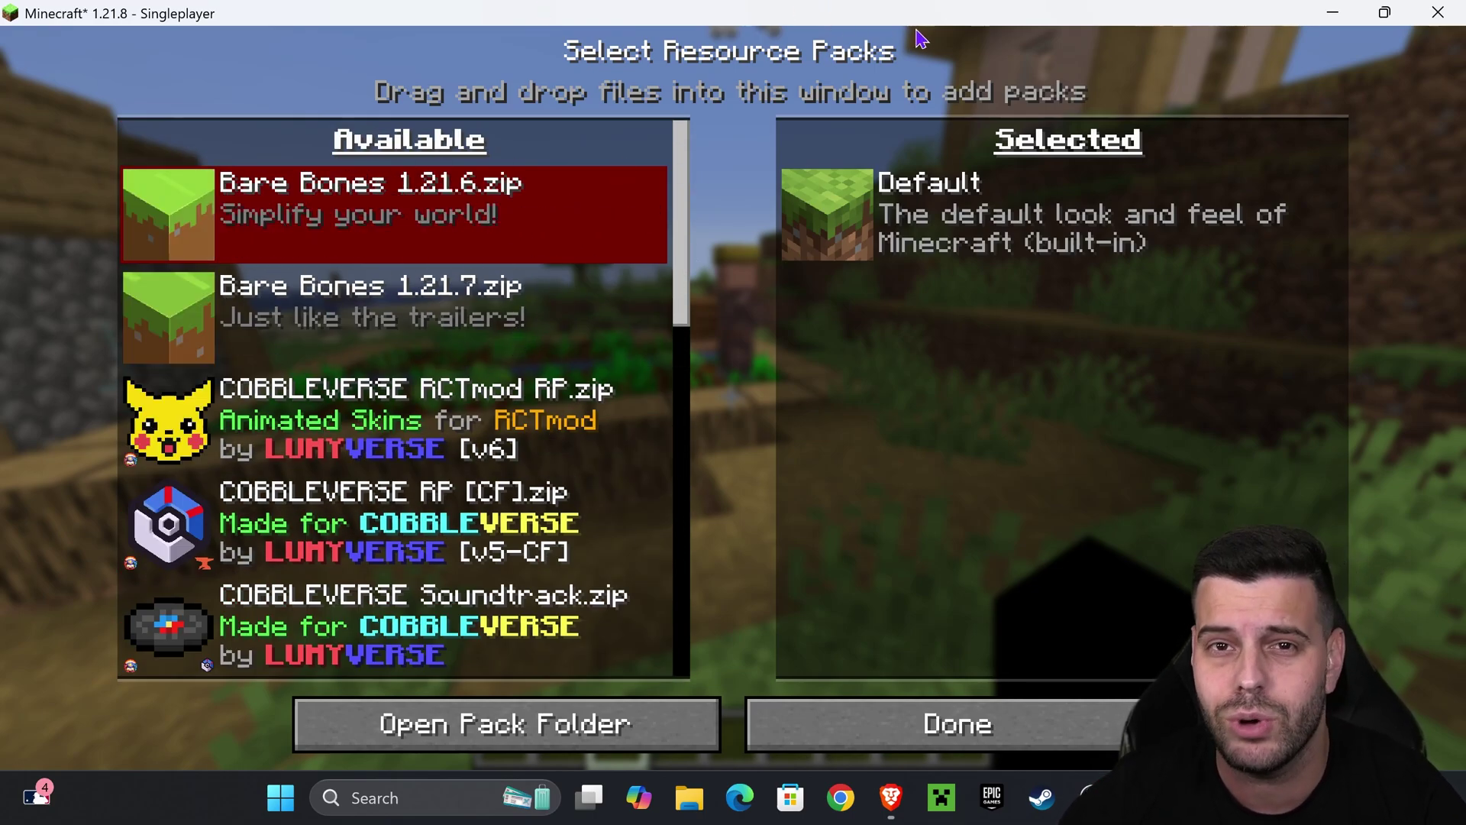
pyautogui.moveTo(899, 13); pyautogui.dragTo(914, 68)
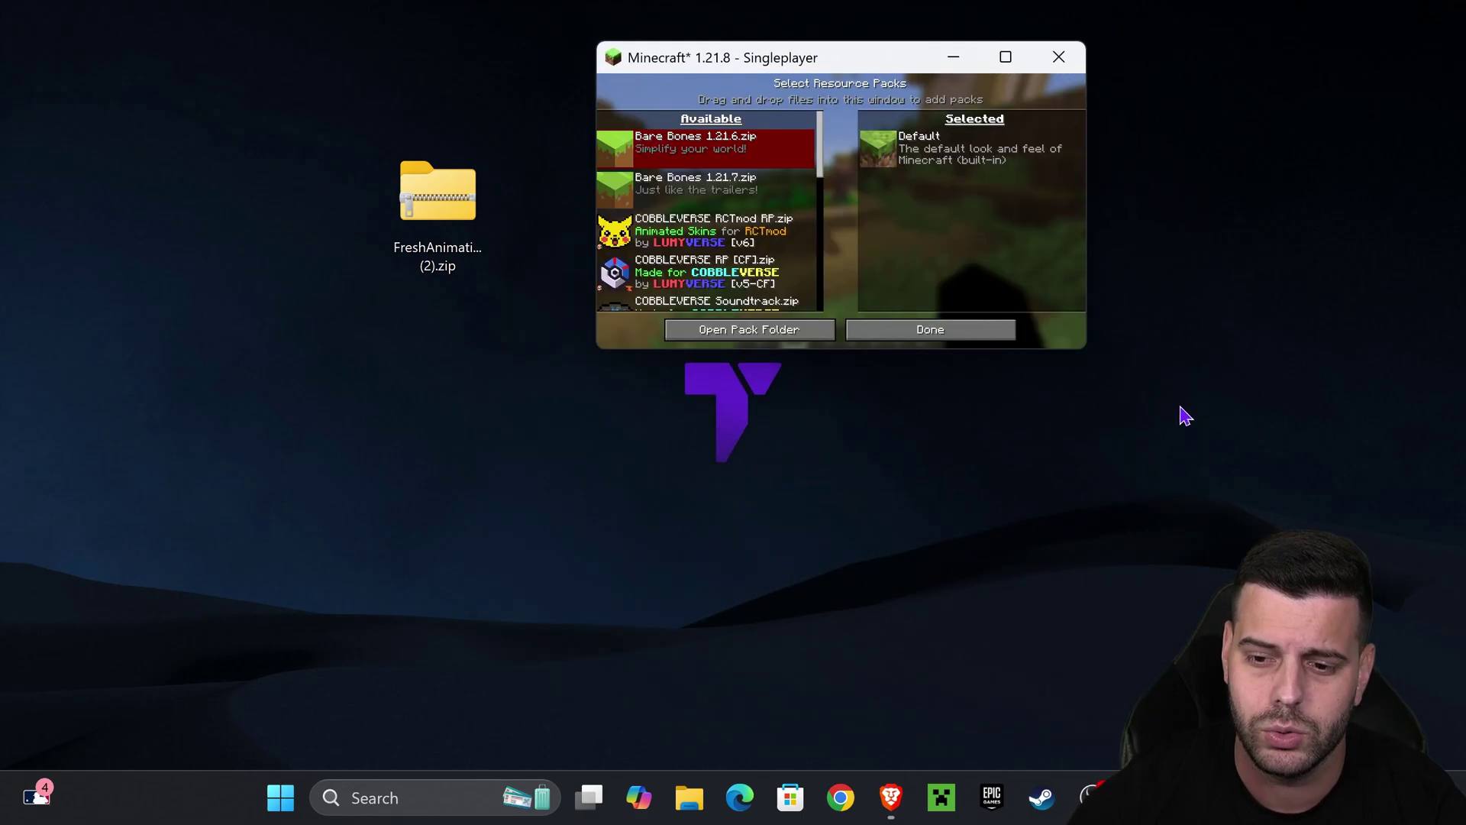
# Step: Enlarge the game window, drop FreshAnimations_v1.9.4 (2).zip onto the pack list, then maximize
pyautogui.moveTo(1085, 350); pyautogui.dragTo(1372, 349)
pyautogui.moveTo(1171, 350); pyautogui.dragTo(1191, 717)
pyautogui.moveTo(447, 225); pyautogui.dragTo(946, 281)
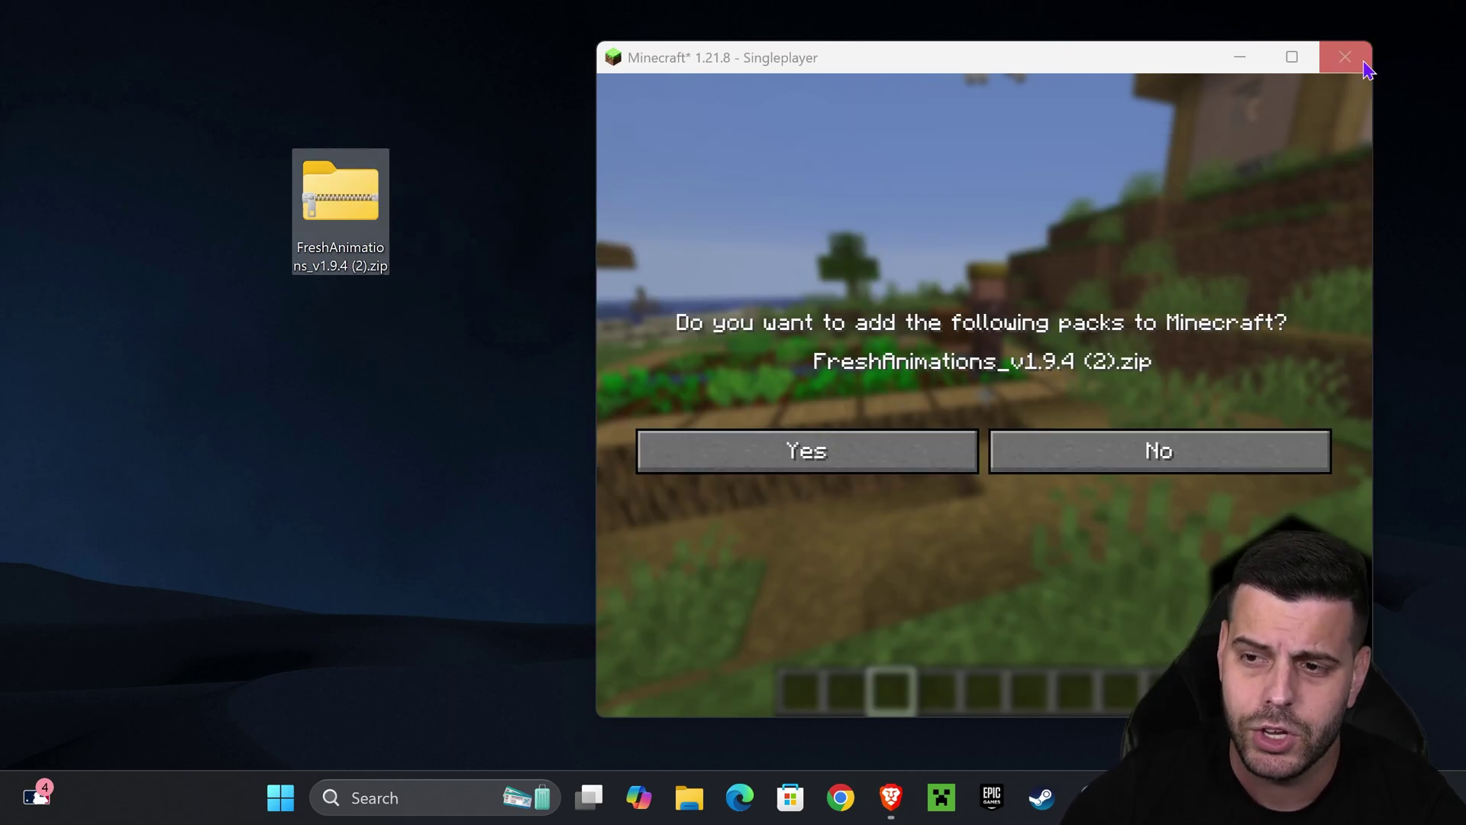
pyautogui.click(1292, 57)
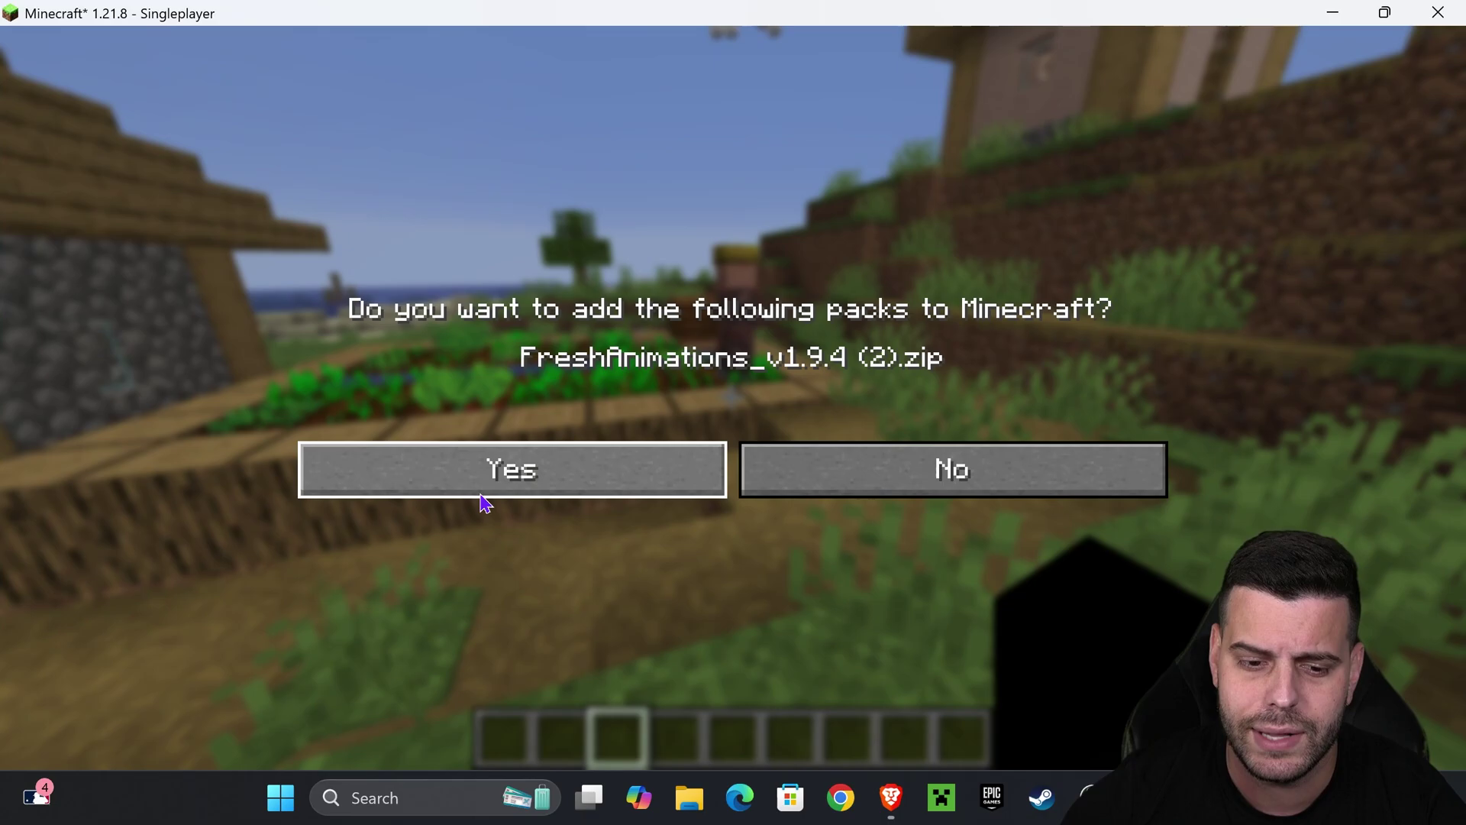
# Step: Confirm adding the pack, move FreshAnimations_v1.9.4 (2).zip to Selected above Default, and click Done
pyautogui.click(529, 479)
pyautogui.scroll(-5, 437, 304)
pyautogui.scroll(-4, 438, 304)
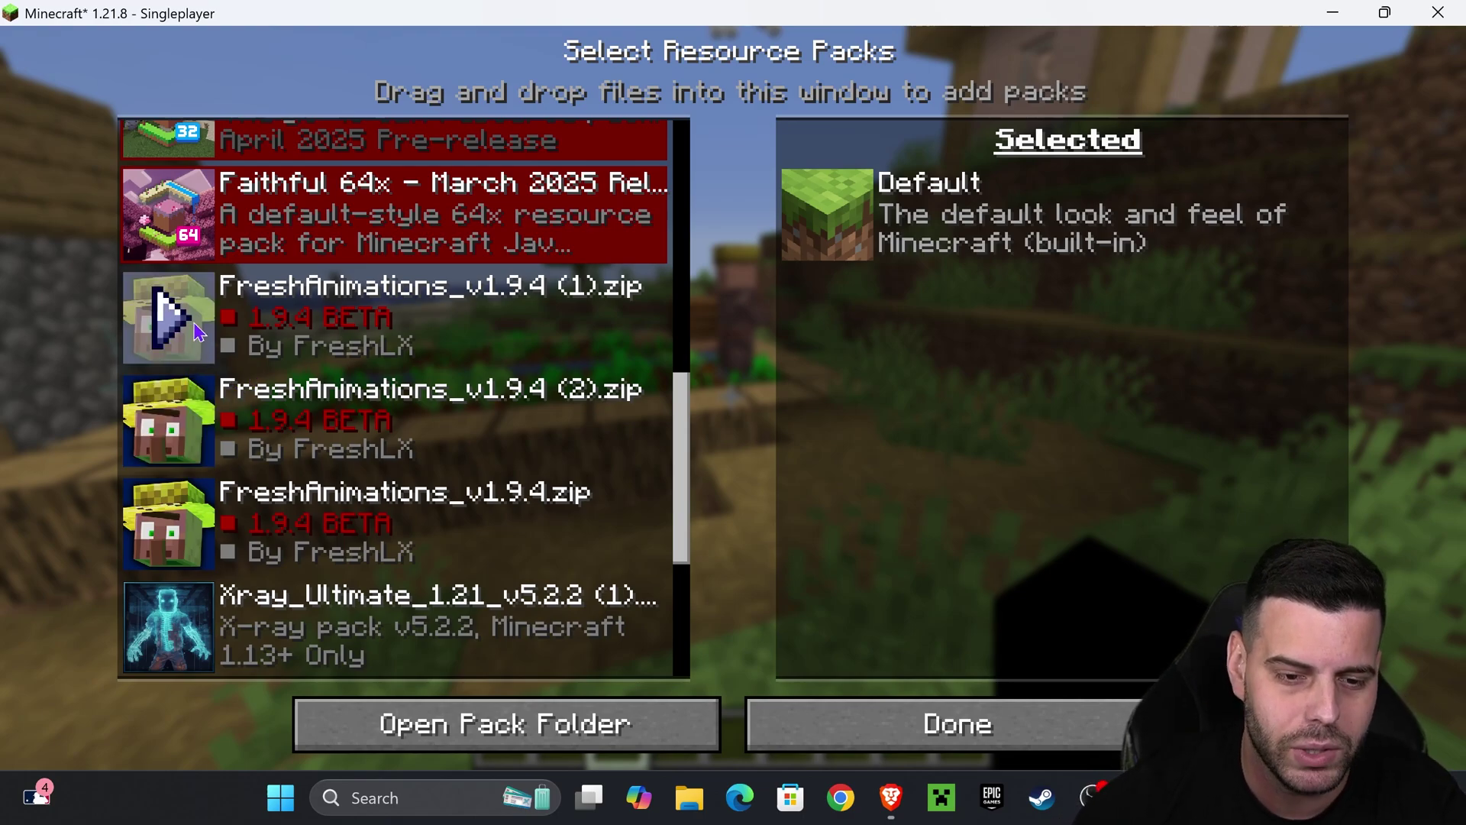
pyautogui.click(163, 427)
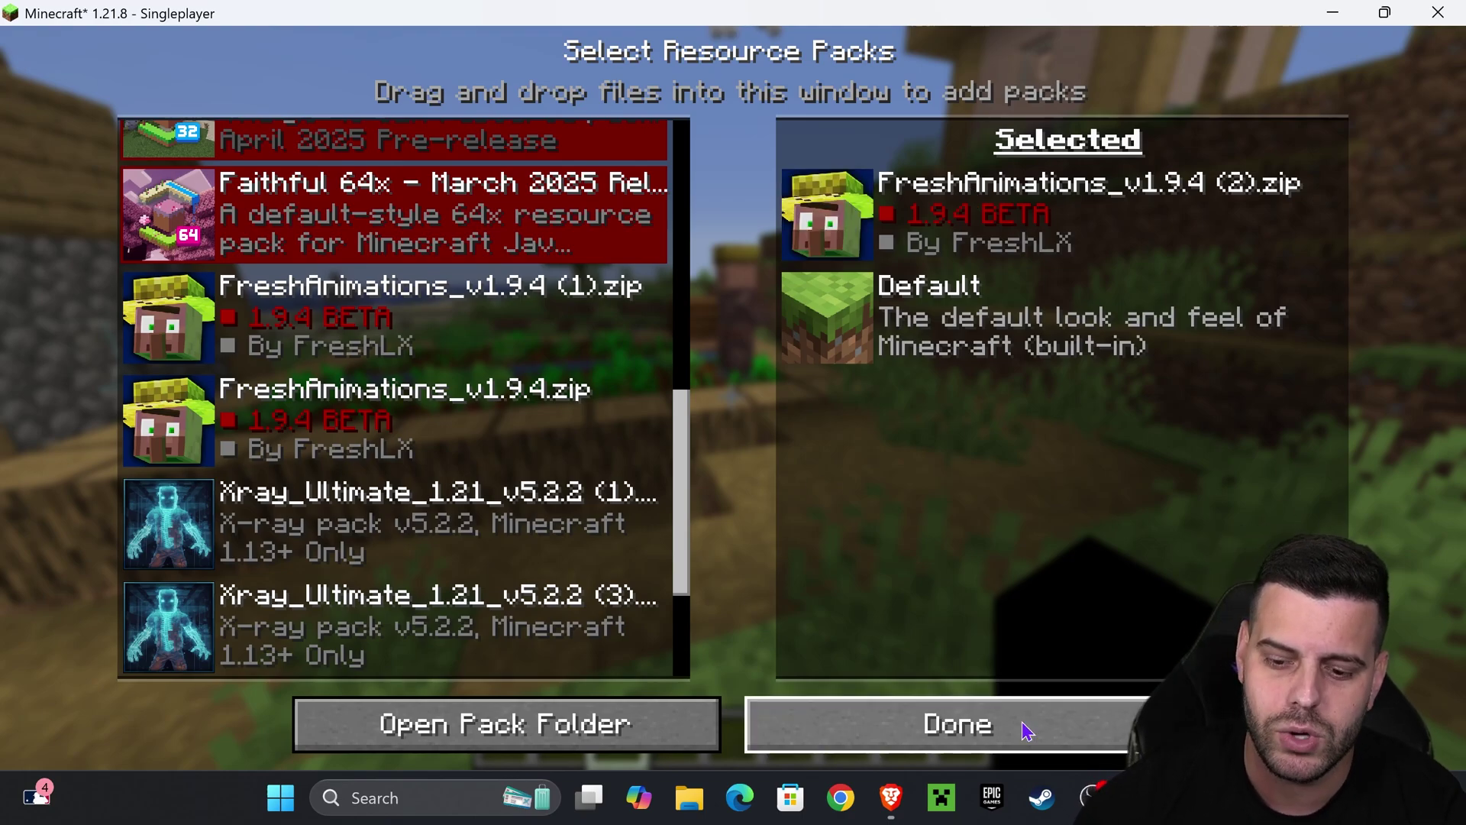
pyautogui.click(998, 726)
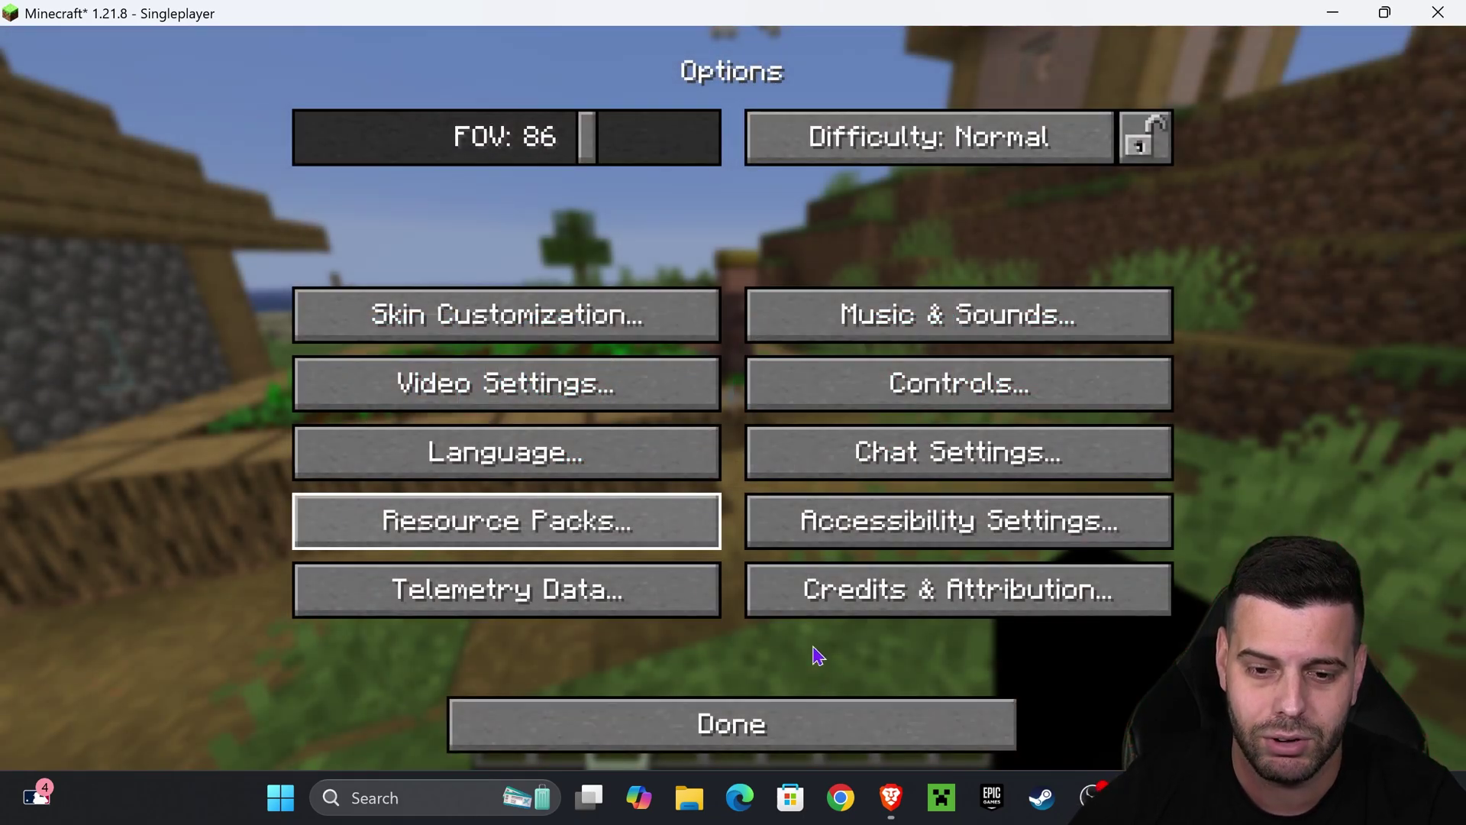
# Step: Resume the world, walk up to the farmer villager, and switch to third-person view with F5
pyautogui.click(814, 726)
pyautogui.click(812, 263)
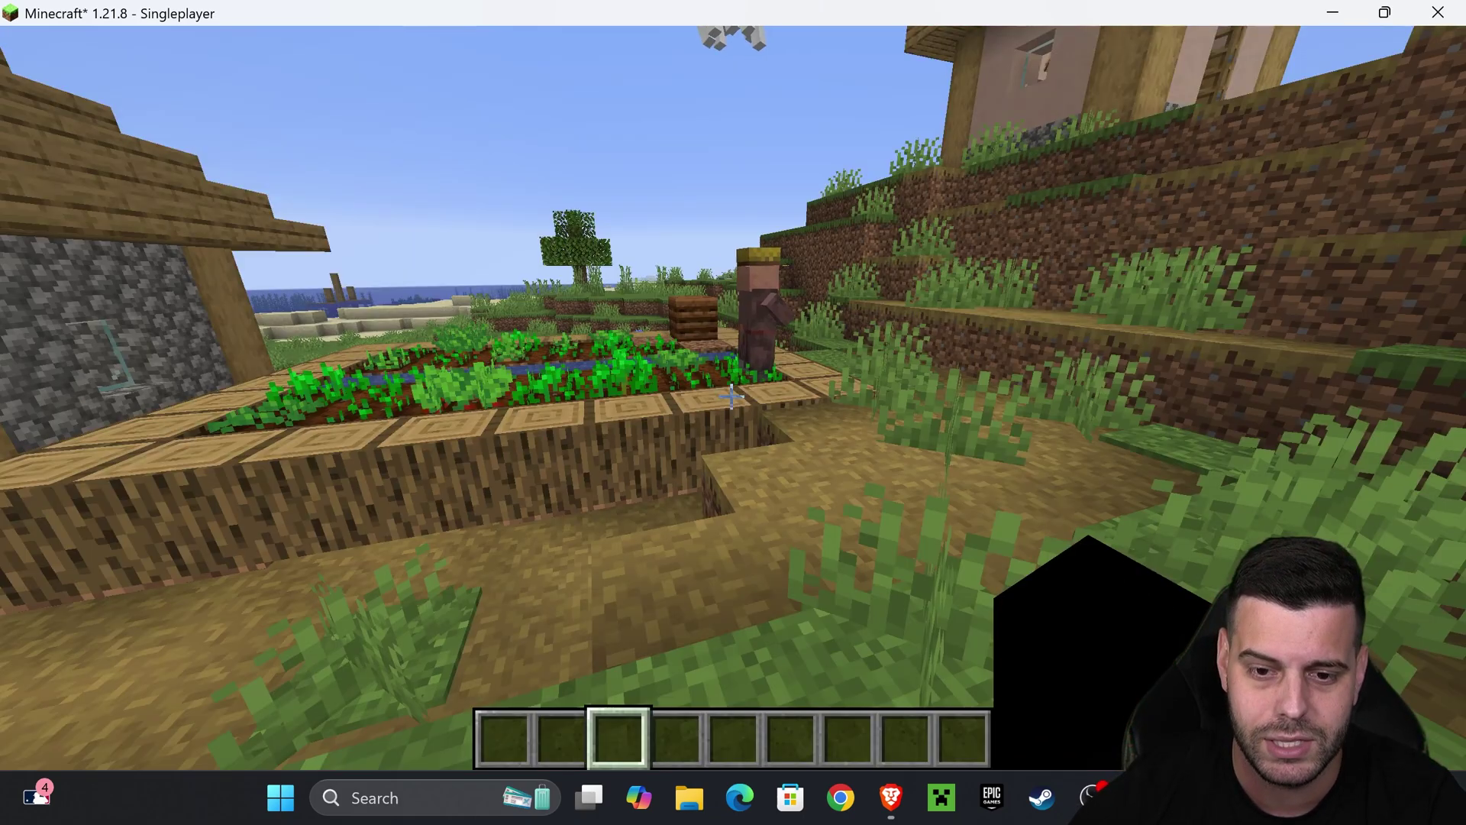
pyautogui.press('w')
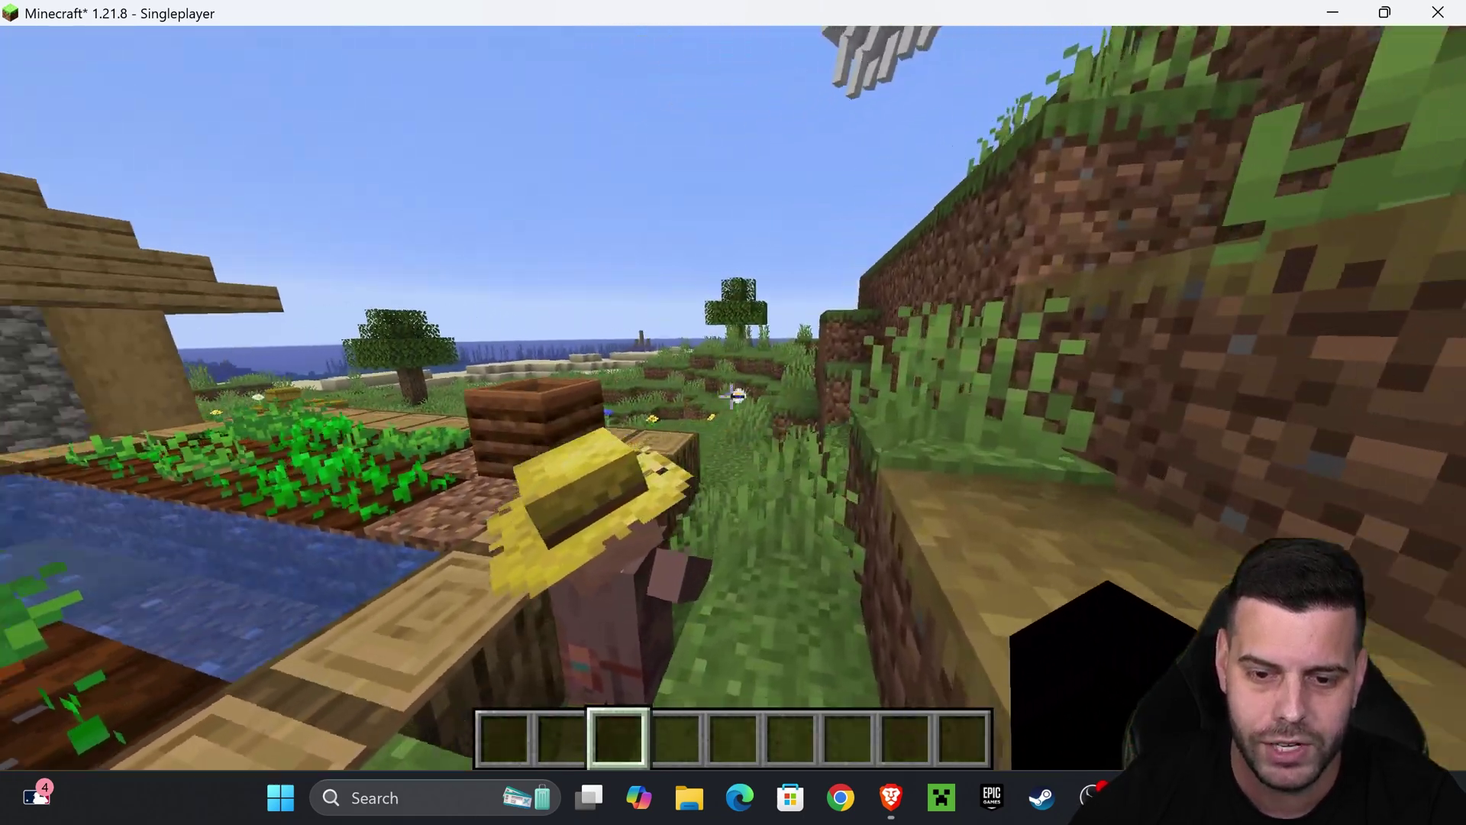
pyautogui.press('w')
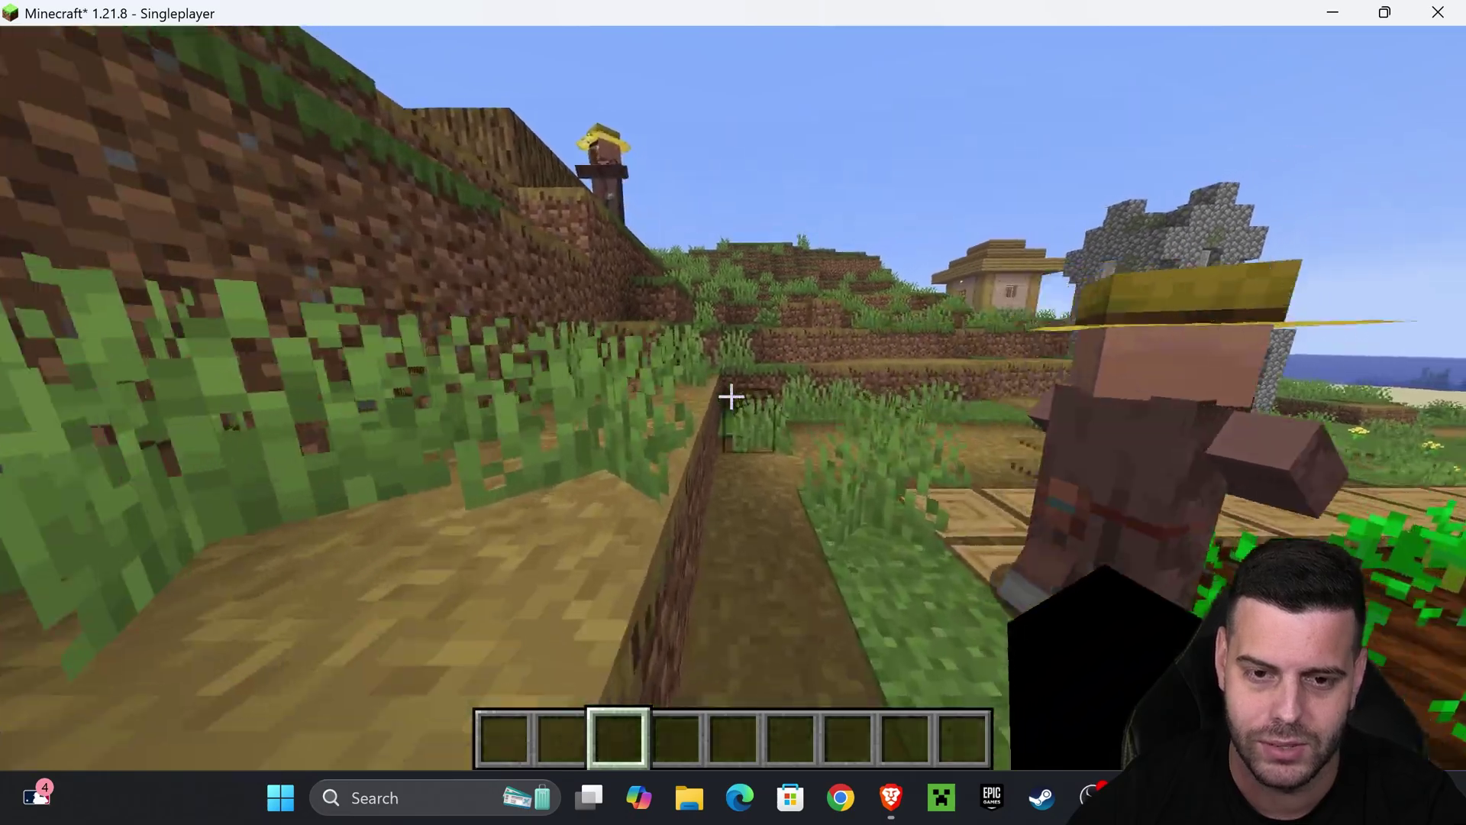
pyautogui.press('w')
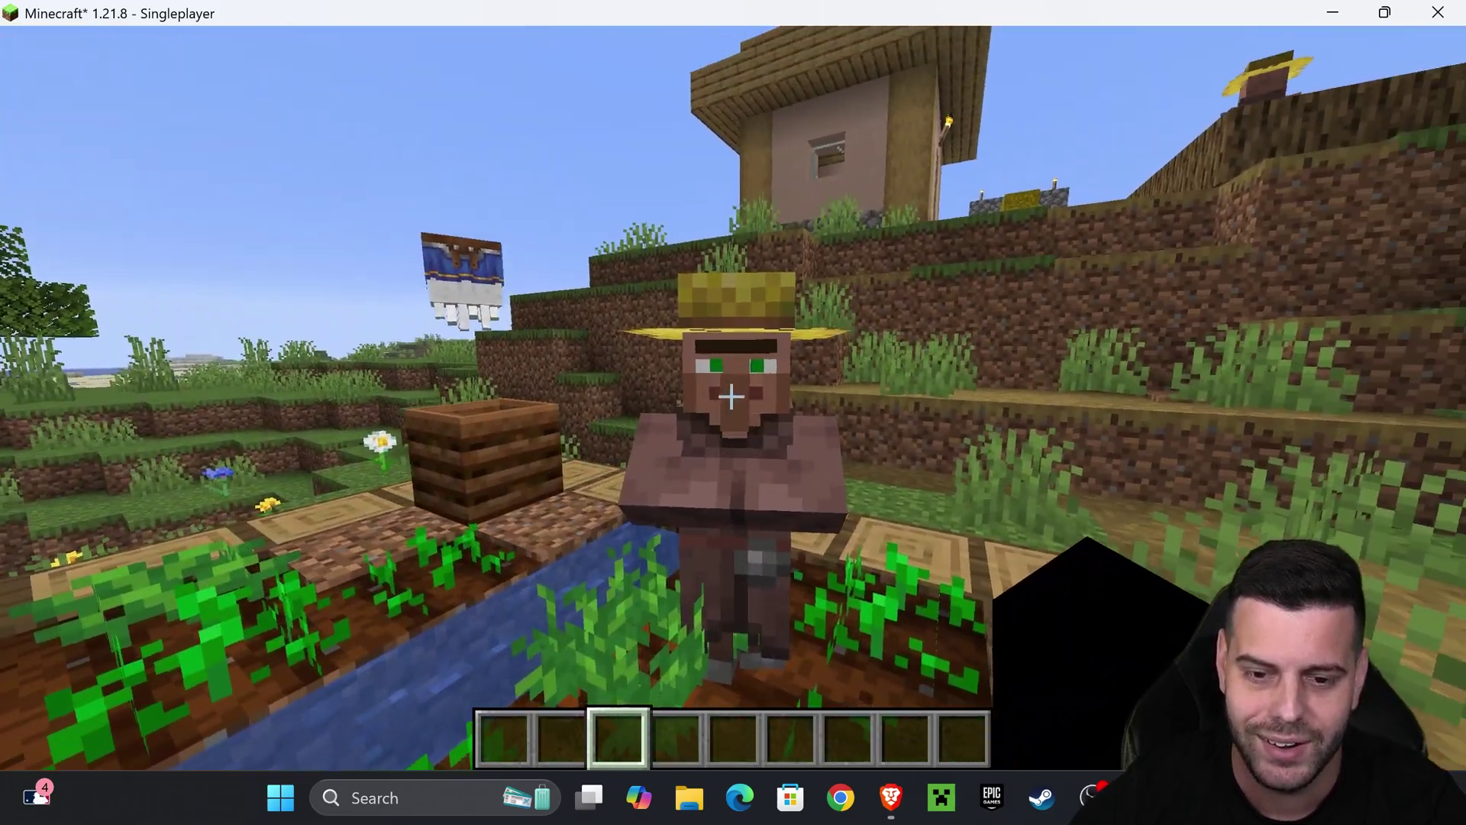
pyautogui.press('w')
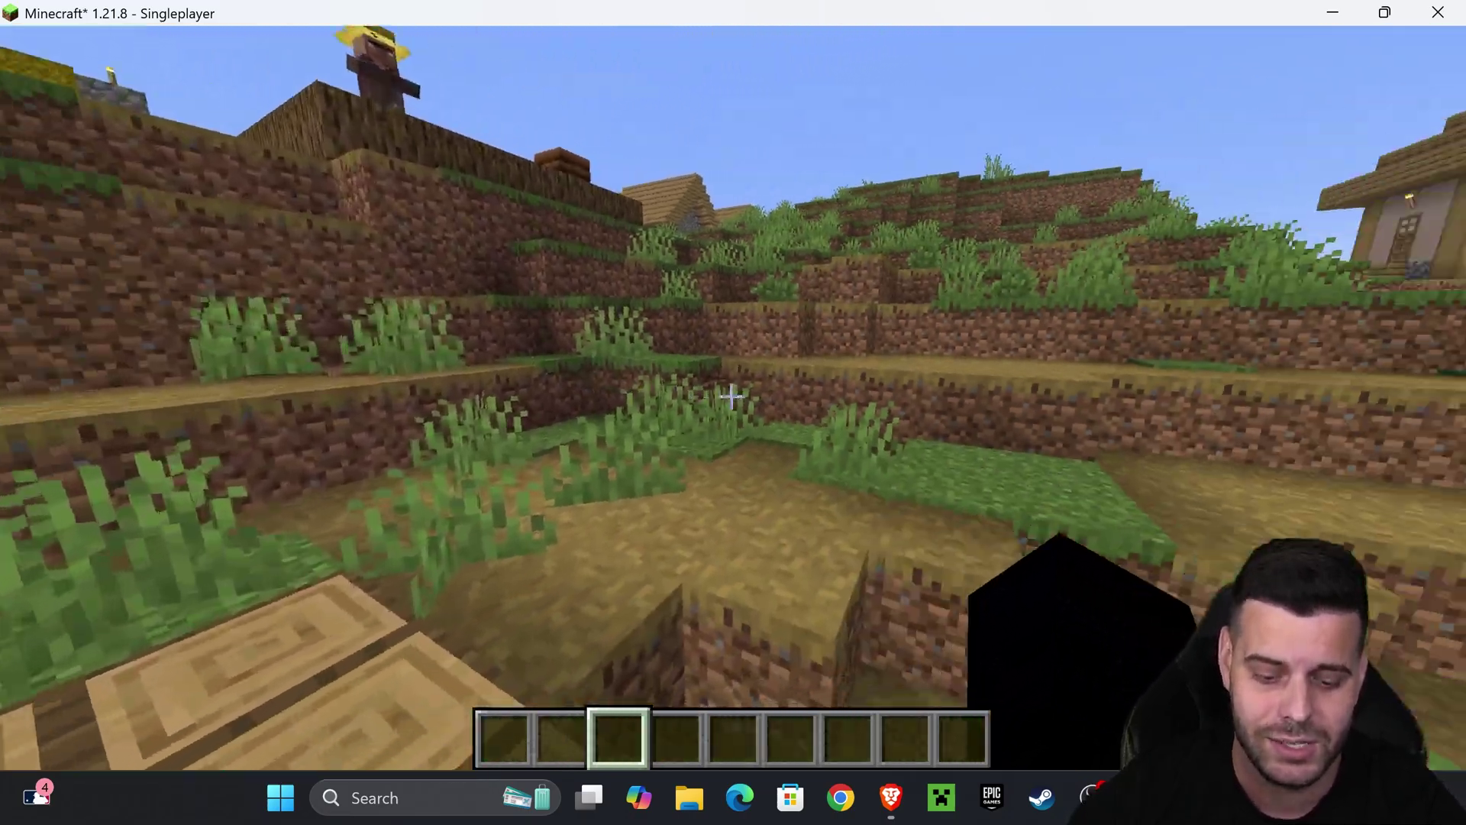
pyautogui.press('F5')
pyautogui.press('w')
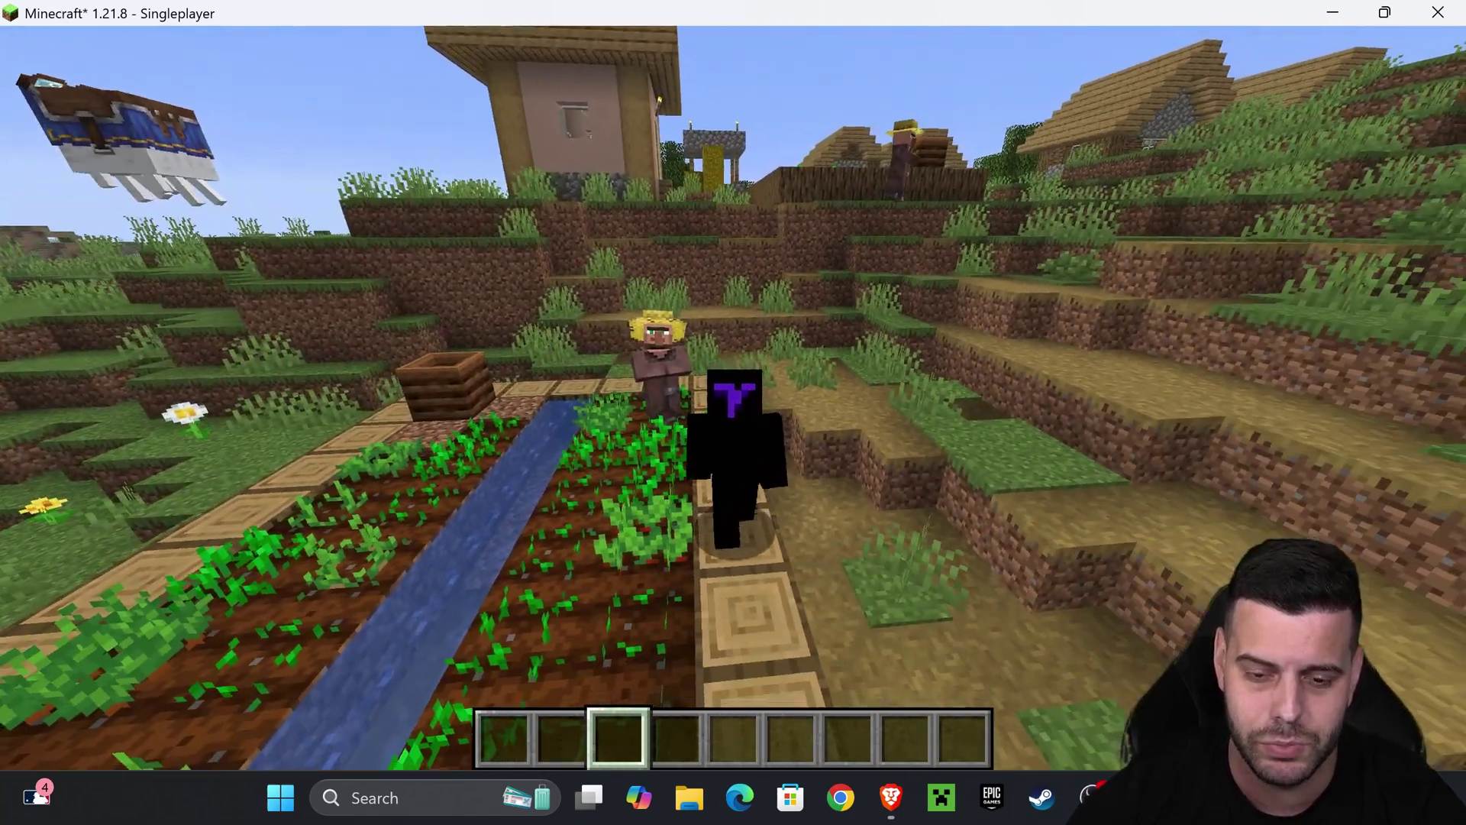